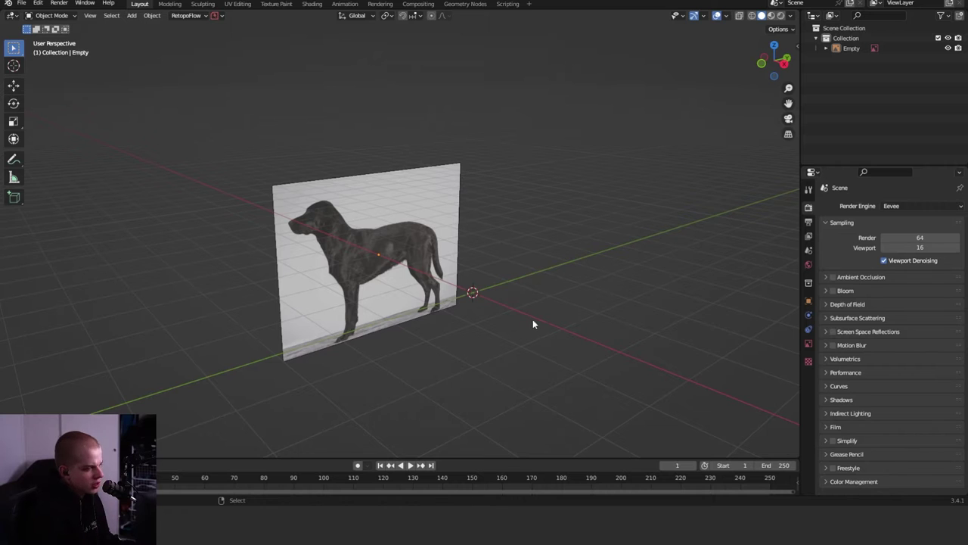
- Add a cube mesh at the origin in front of the dog reference image
middle_click_drag(533, 320, 536, 264)
key("KP_3")
key("alt+a")
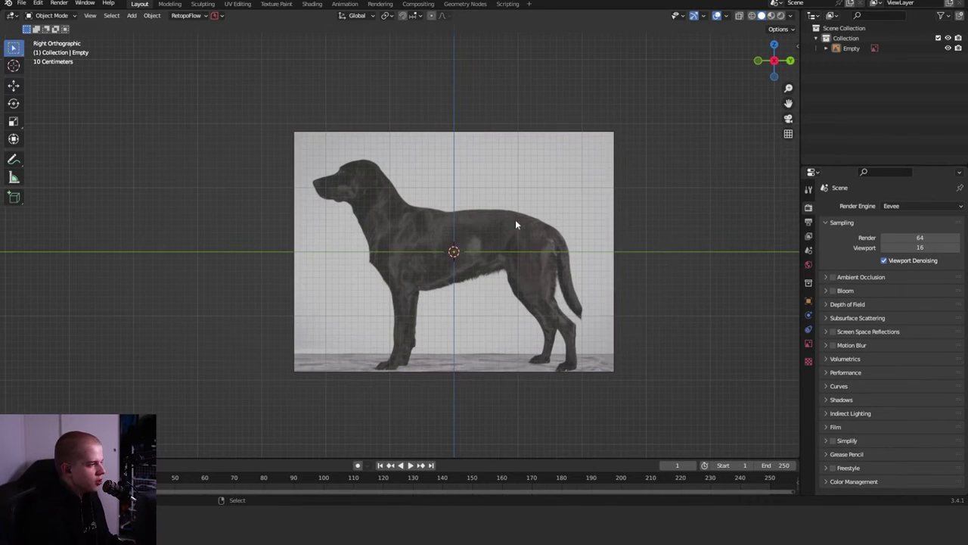
scroll(567, 201, "up", 2)
key("shift+a")
mouse_move(456, 139)
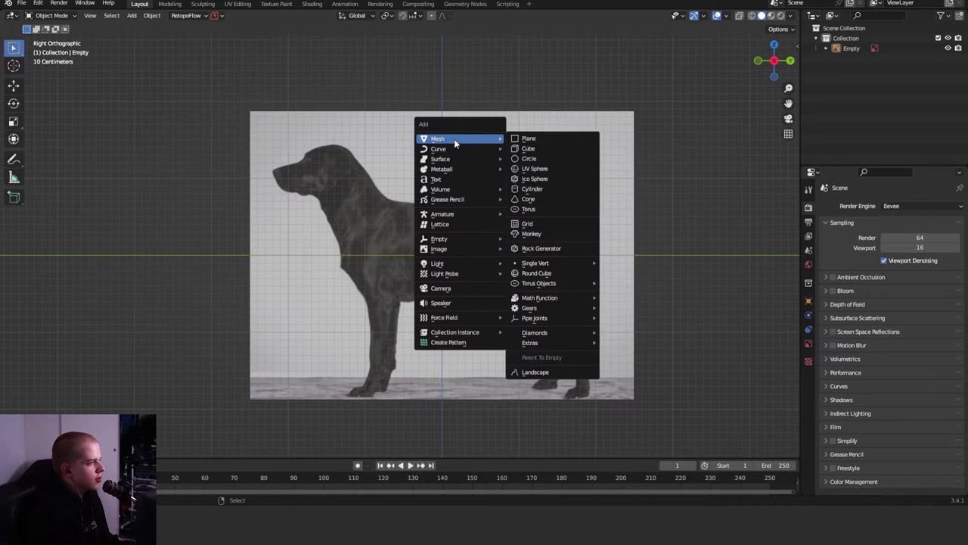
left_click(533, 149)
middle_click_drag(613, 265, 444, 247)
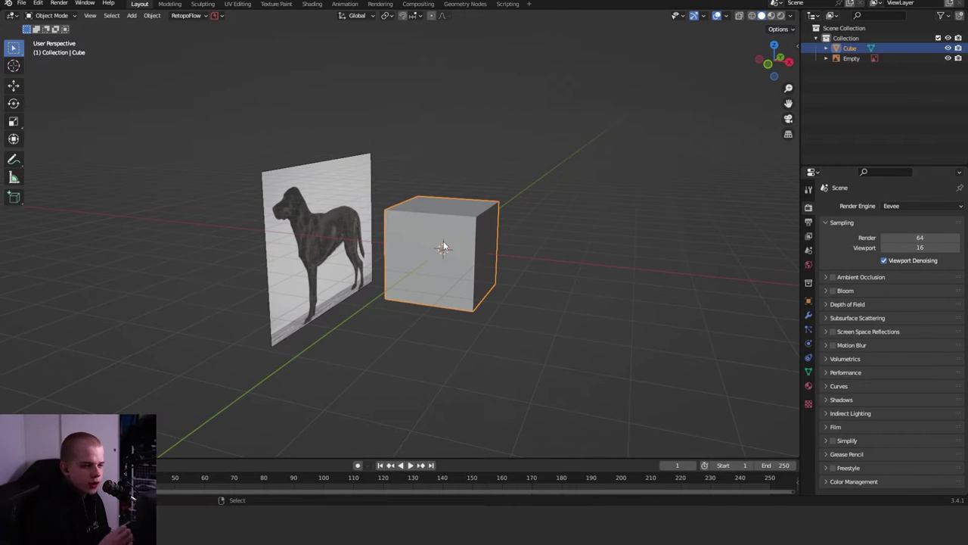
- Cut a centred vertical edge loop through the cube to split it into two halves across the X axis
key("Tab")
scroll(431, 192, "up", 2)
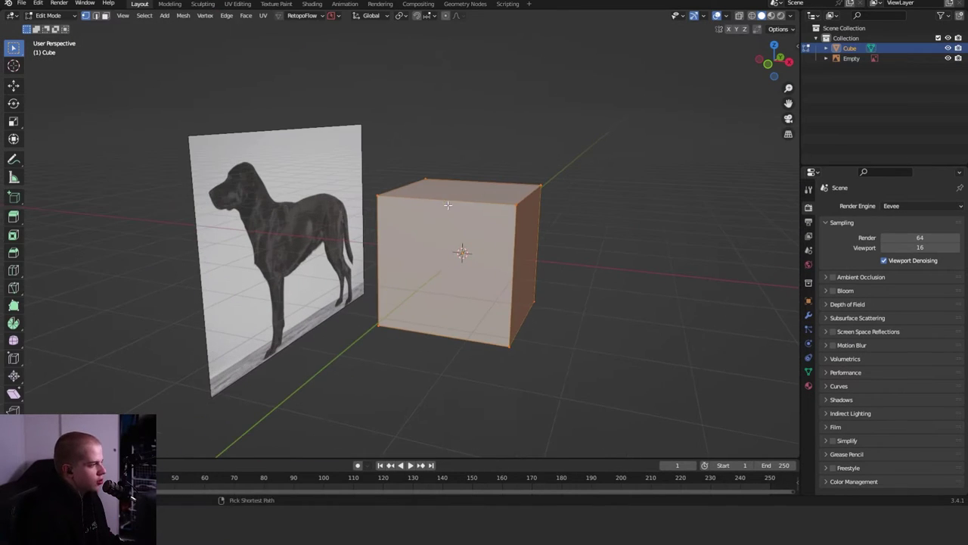
key("ctrl+r")
left_click(448, 204)
right_click(448, 204)
middle_click_drag(448, 204, 450, 224)
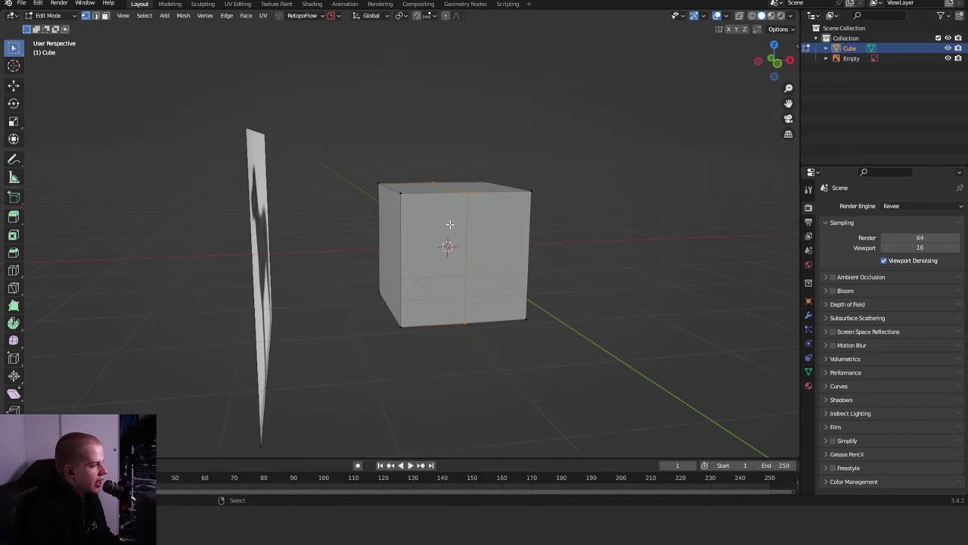
- Delete the faces of the cube half on the reference image's side, and select all the remaining geometry
left_click(392, 220)
key("x")
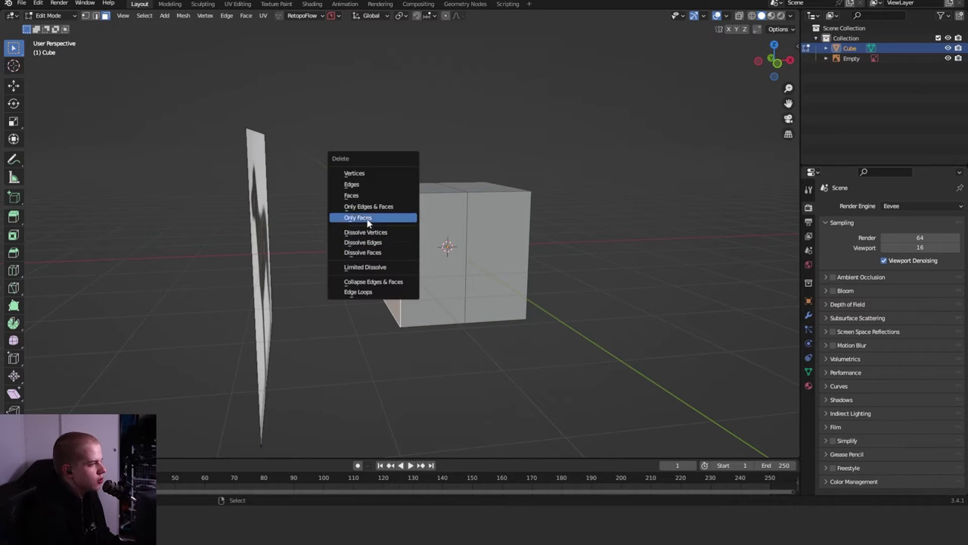
left_click(370, 218)
key("a")
middle_click_drag(370, 219, 503, 262)
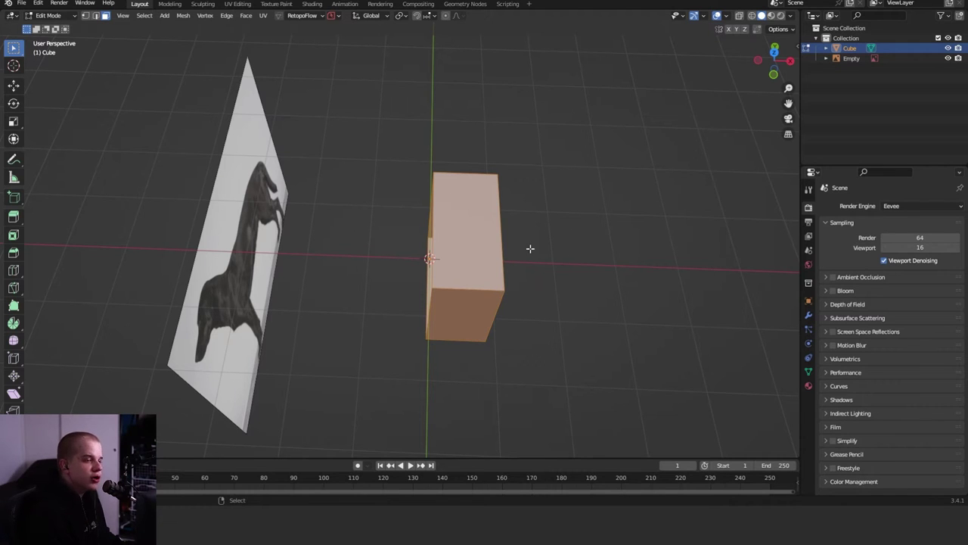
- Add a Mirror modifier on the X axis to the half cube with Clipping enabled
left_click(808, 315)
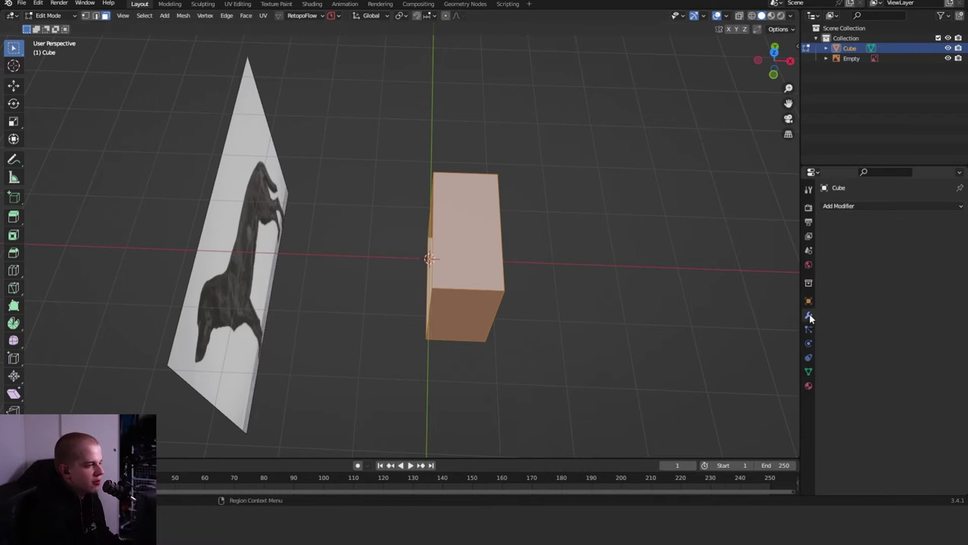
left_click(850, 206)
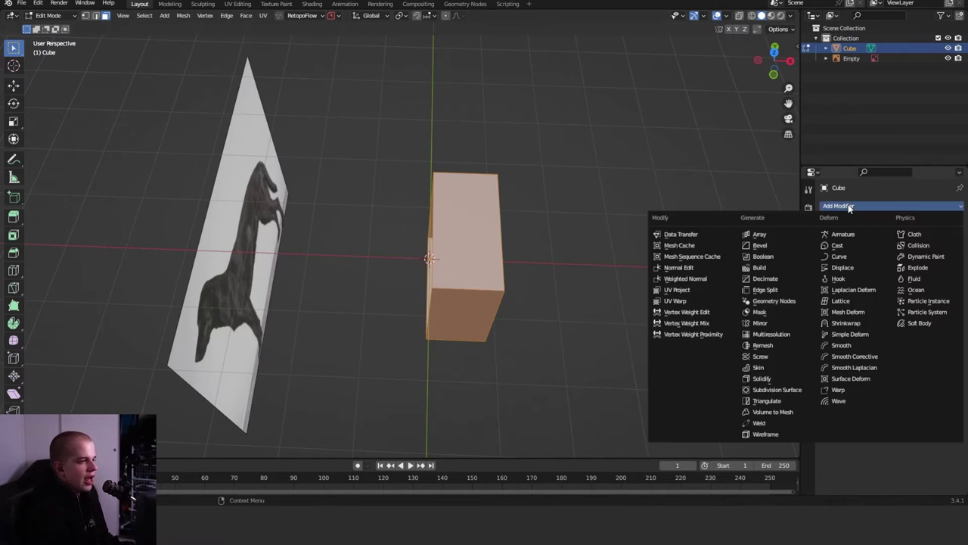
left_click(766, 323)
middle_click_drag(766, 323, 782, 296)
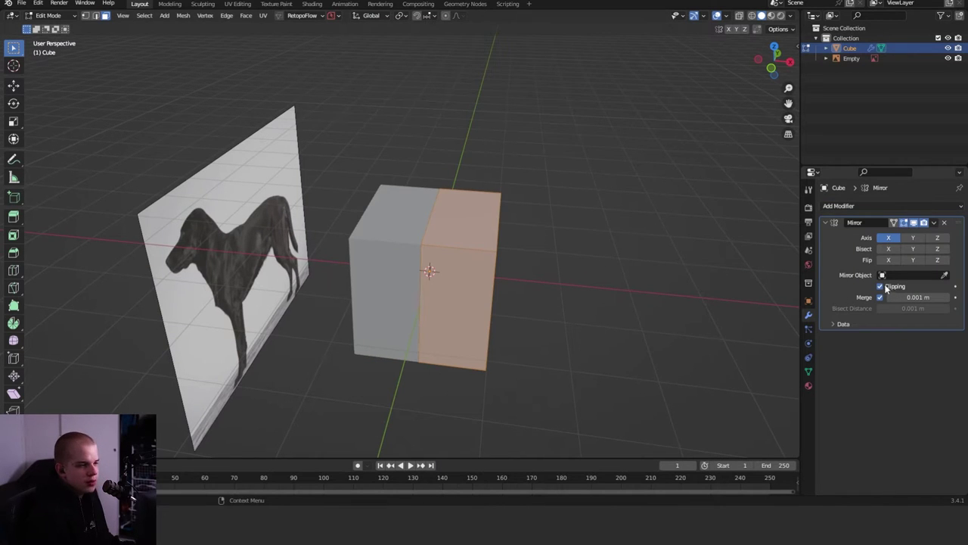
- In the right wireframe view, move the cube's lower rear corner to where the dog's belly meets the hind leg
key("KP_3")
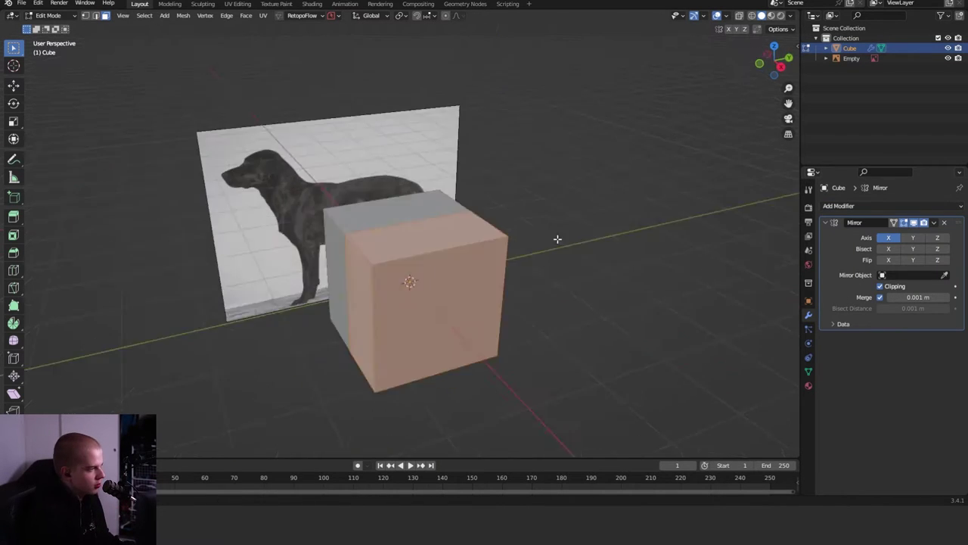
scroll(553, 265, "up", 4)
scroll(507, 259, "down", 3)
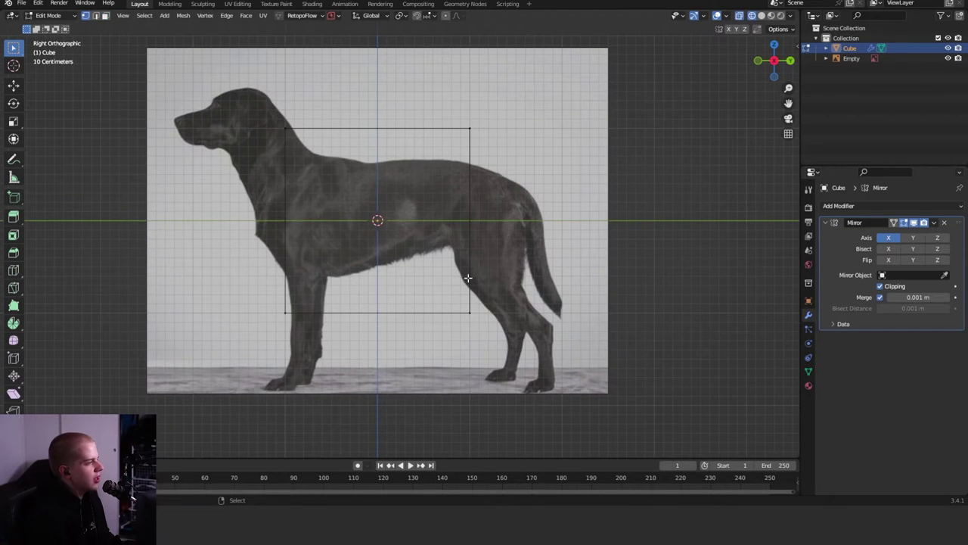
left_click(470, 312)
key("g")
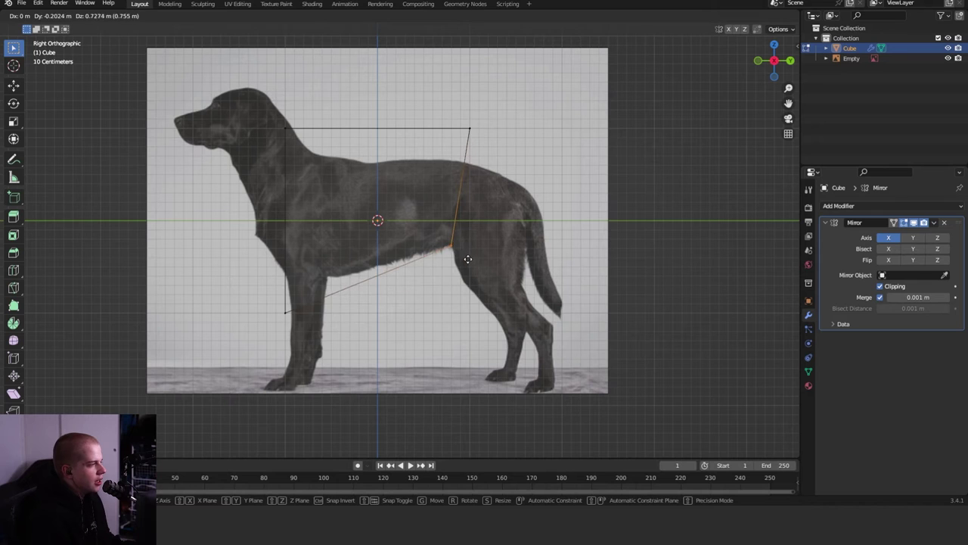
left_click(467, 259)
- Fit the remaining box corners to the dog's torso at the withers, behind the front leg and on the rear back line
left_click(284, 129)
key("g")
middle_click_drag(419, 116, 445, 180, "shift")
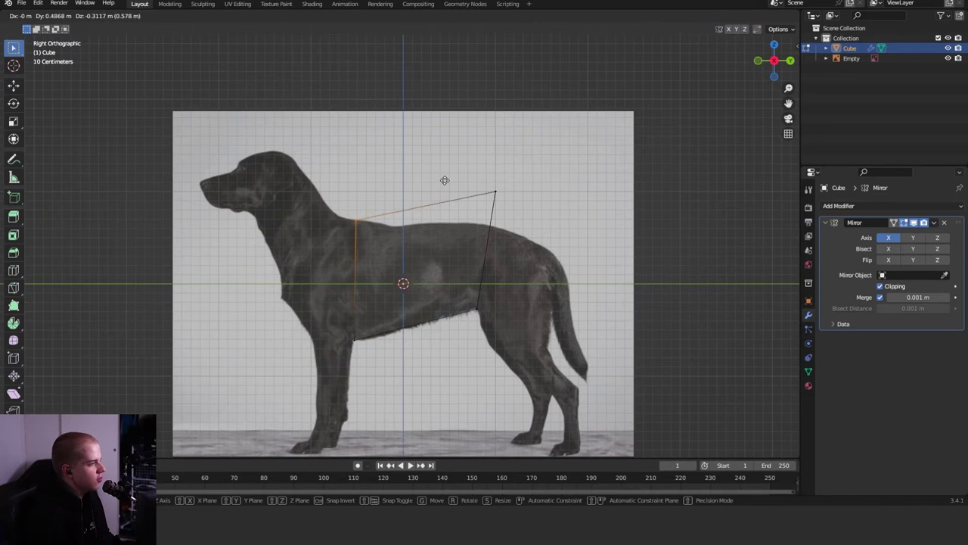
left_click(445, 180)
left_click(495, 192)
key("g")
left_click(574, 183)
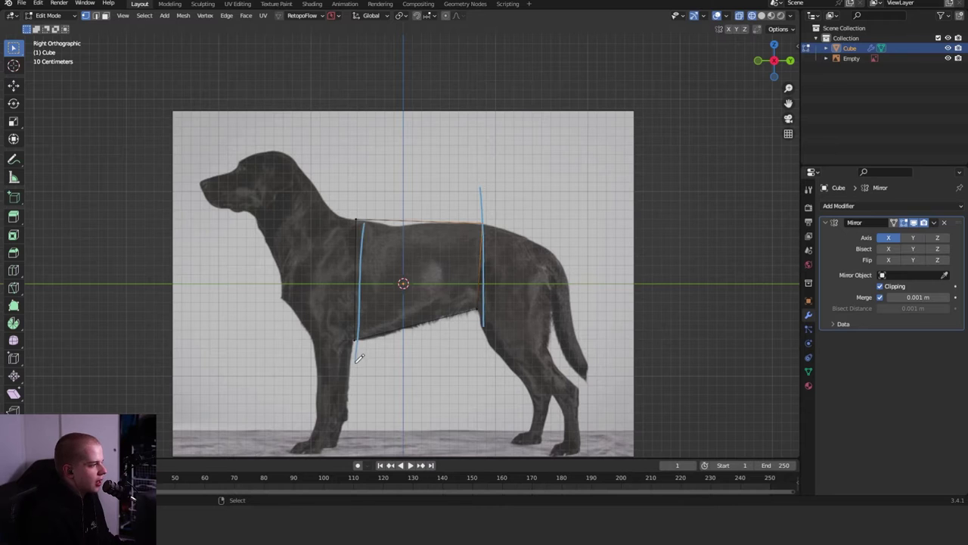
- Add a vertical edge loop through the middle of the torso and move its lower vertices near the belly line
scroll(414, 283, "up", 2)
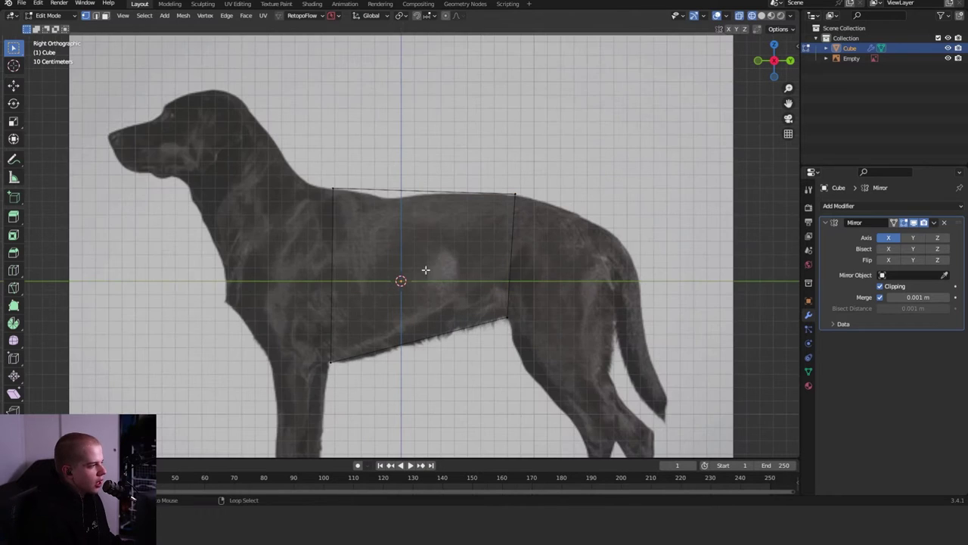
left_click_drag(460, 318, 459, 319)
key("g")
left_click(460, 321)
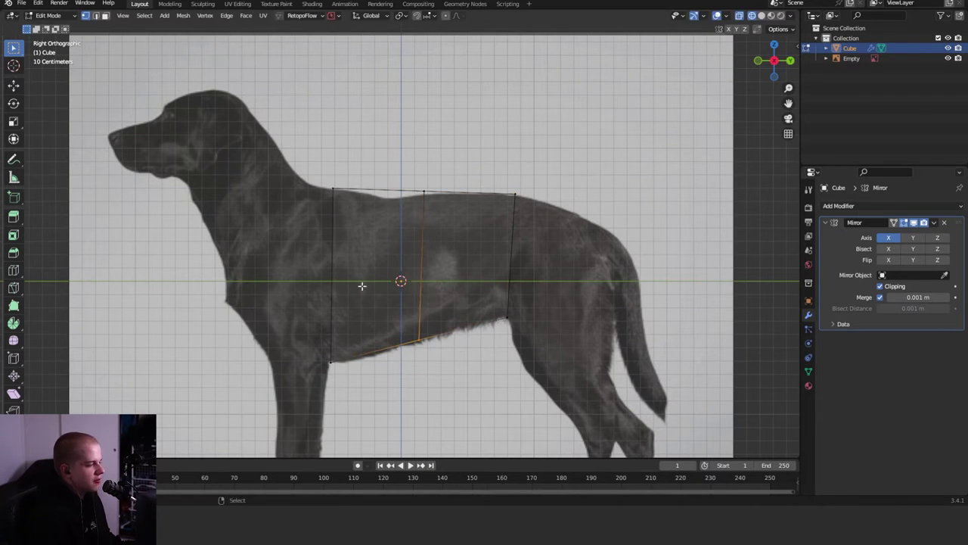
key("g")
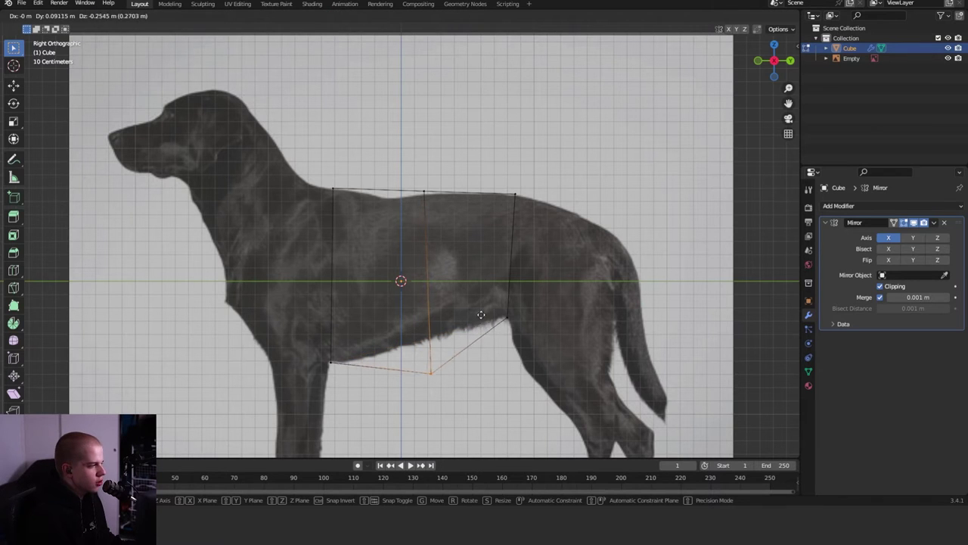
left_click(476, 261)
key("g")
left_click(477, 266)
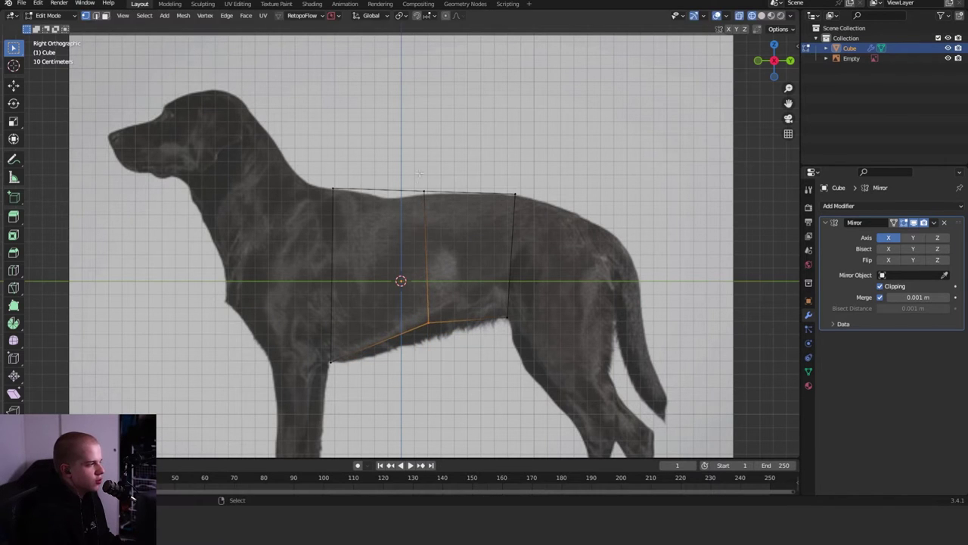
- Move the middle loop's upper vertices into the dip of the dog's back and check the withers corner
scroll(457, 221, "up", 3, "shift")
key("g")
left_click(458, 221)
key("z")
left_click(376, 219)
scroll(369, 239, "up", 3, "ctrl")
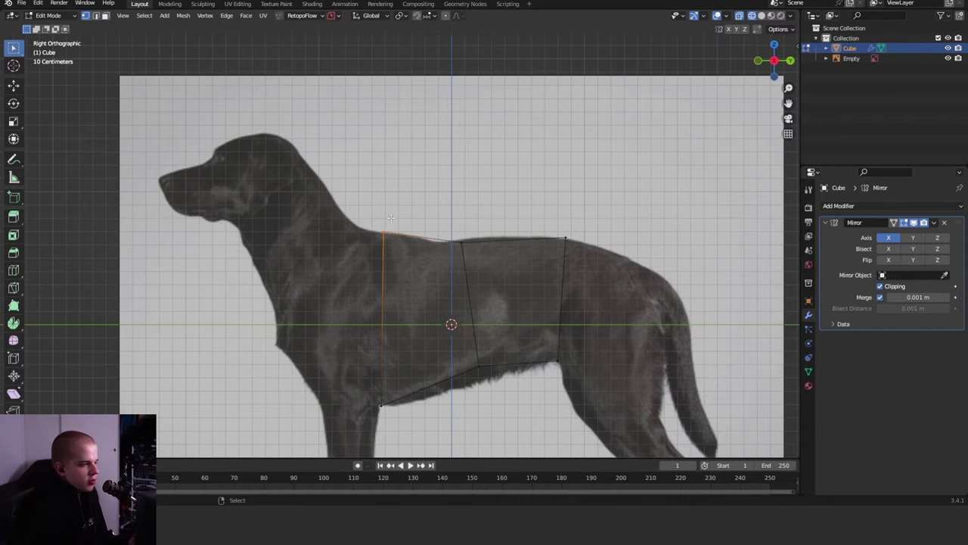
- Extrude the rear end of the torso backward over the hindquarters to the base of the tail
scroll(418, 175, "down", 2)
scroll(446, 232, "up", 2)
scroll(446, 231, "up", 1)
left_click(481, 225)
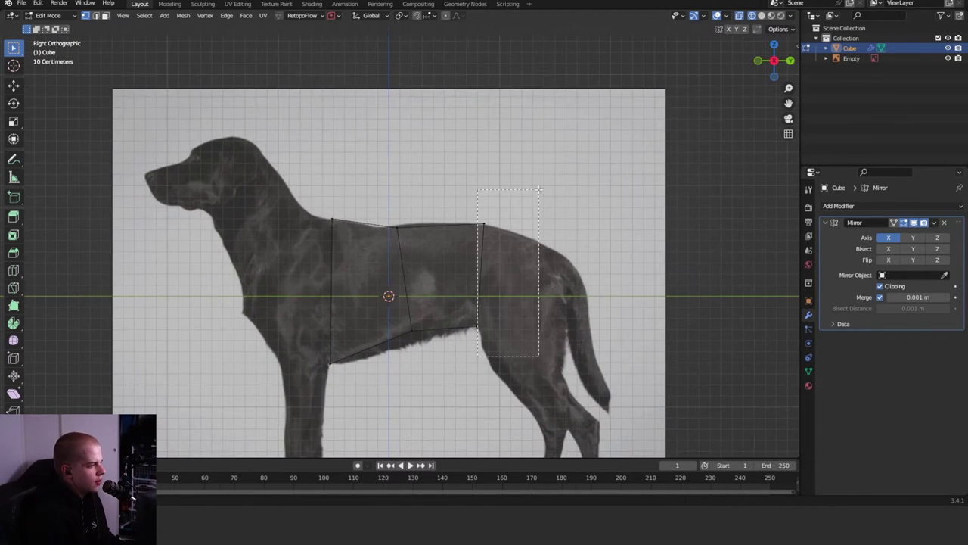
middle_click_drag(464, 333, 387, 295, "shift")
key("e")
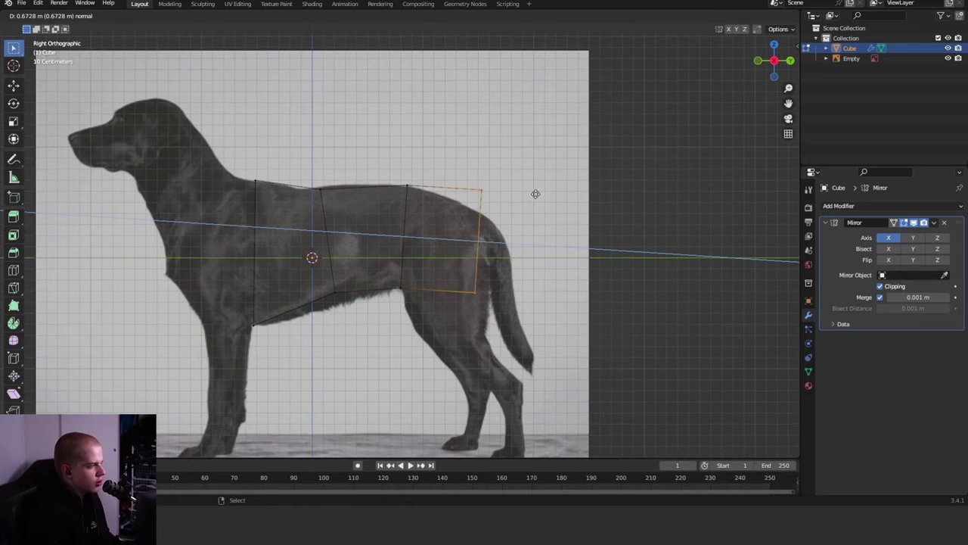
left_click(548, 193)
middle_click_drag(549, 193, 484, 210)
key("z")
left_click(529, 210)
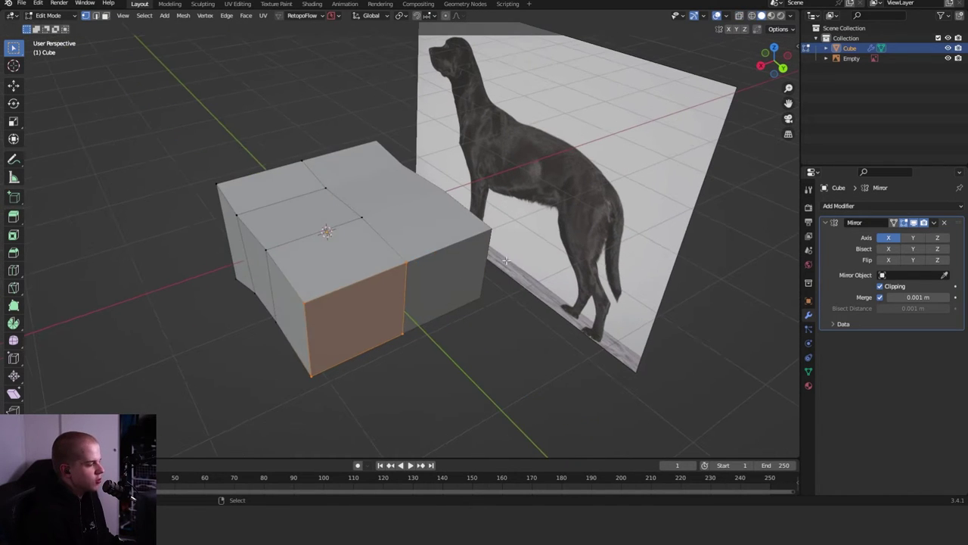
- Move the new rear vertices to follow the rump outline, the lower pair up slightly and the upper pair down to the tail base
key("shift+z")
middle_click_drag(365, 264, 522, 238)
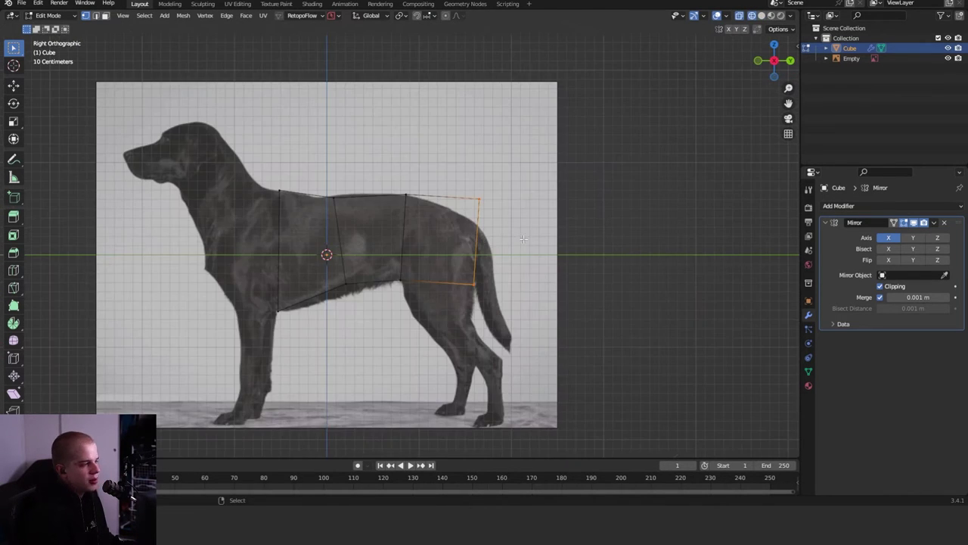
scroll(522, 237, "up", 3)
left_click_drag(445, 386, 542, 303)
key("g")
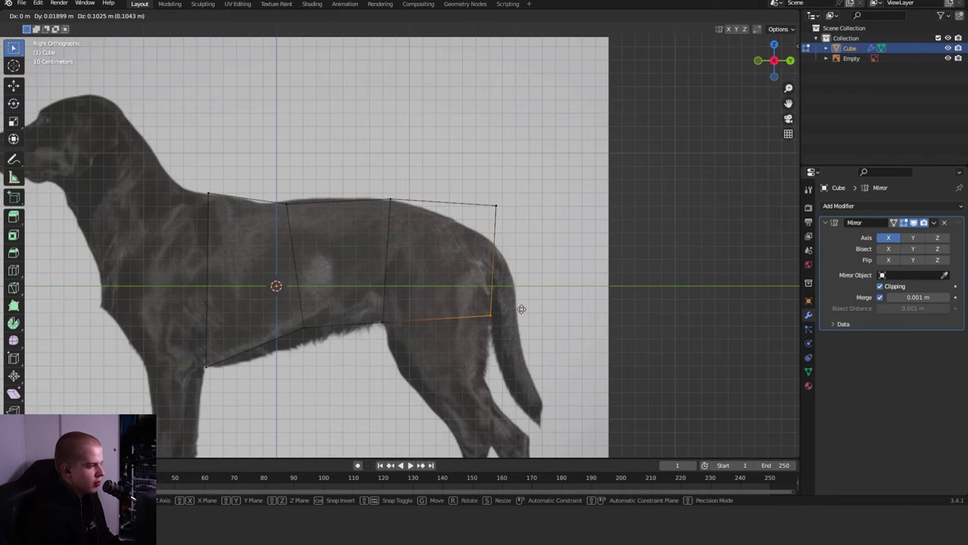
left_click(521, 309)
left_click(496, 205)
key("g")
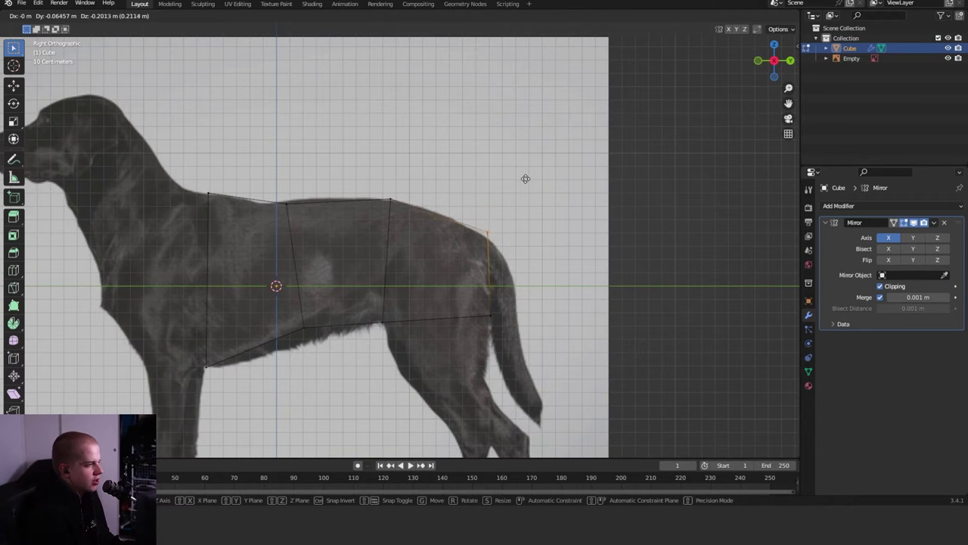
left_click(526, 178)
key("Tab")
scroll(557, 270, "down", 4)
scroll(557, 270, "up", 5)
key("z")
key("Tab")
scroll(425, 279, "down", 1)
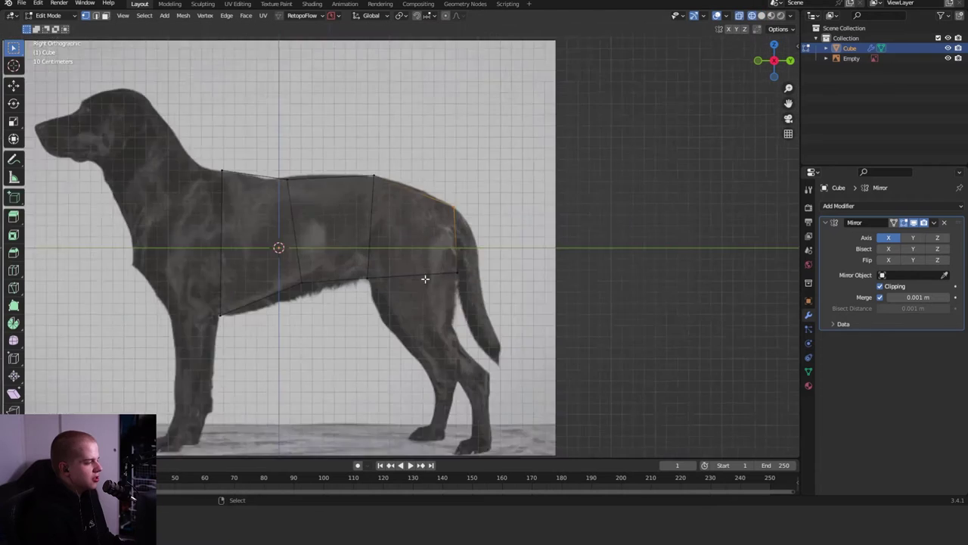
- Extrude the torso's front end toward the chest and align its vertices with the neck base and the front of the chest
scroll(425, 279, "down", 3)
middle_click_drag(425, 279, 399, 326)
scroll(385, 288, "up", 5)
left_click(385, 288, "alt")
key("e")
left_click(404, 194)
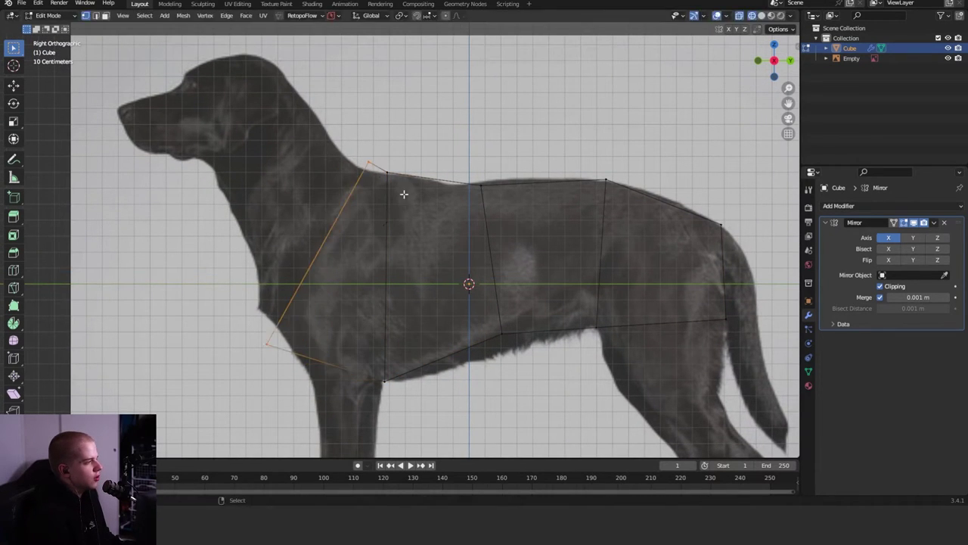
key("g")
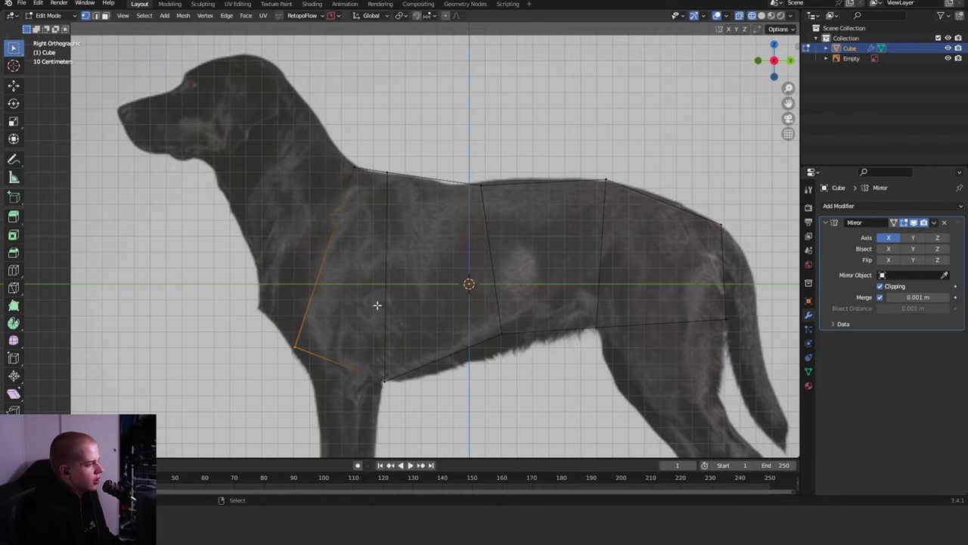
left_click(373, 305)
key("Home")
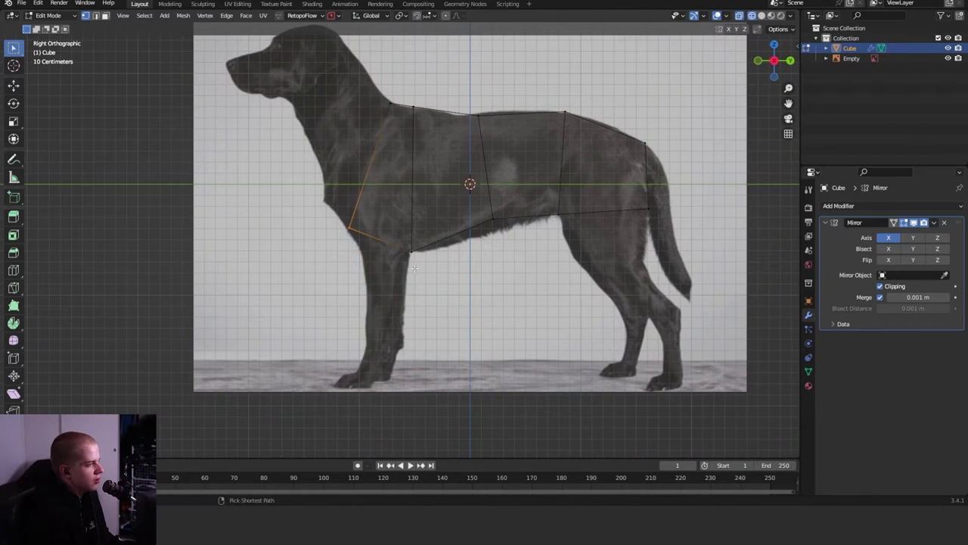
- Extrude the front end along the neck to the back of the head and scale it down to the neck's width
middle_click_drag(415, 268, 430, 329, "shift")
left_click_drag(323, 351, 410, 204)
key("s")
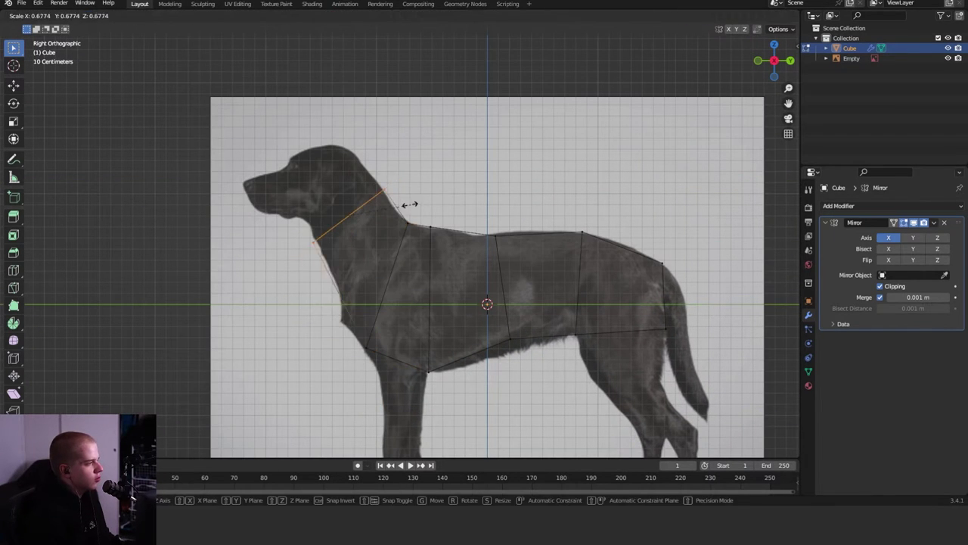
left_click(410, 204)
- Add an edge loop across the middle of the neck and fit its vertices to the nape and throat outlines
scroll(438, 227, "up", 1)
left_click_drag(416, 252, 460, 204)
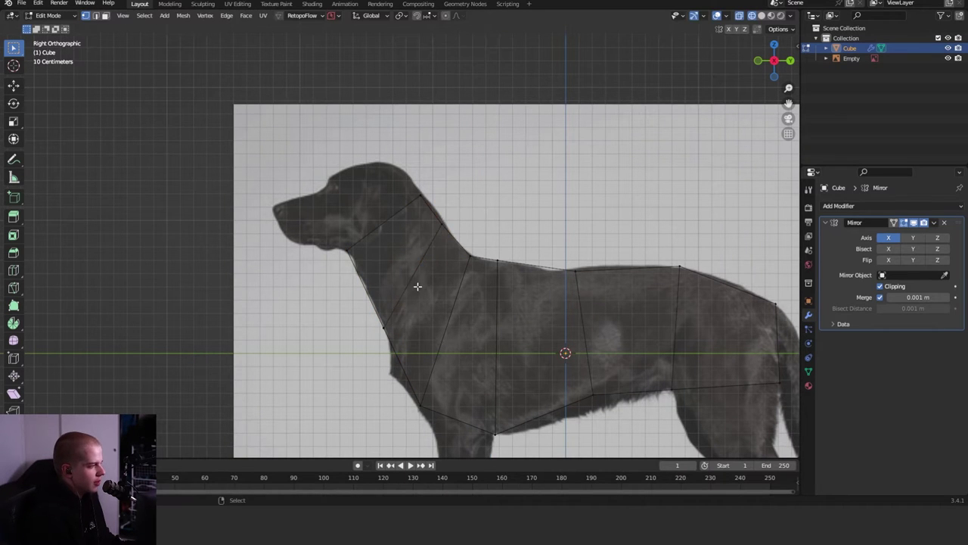
left_click_drag(380, 325, 380, 325)
key("g")
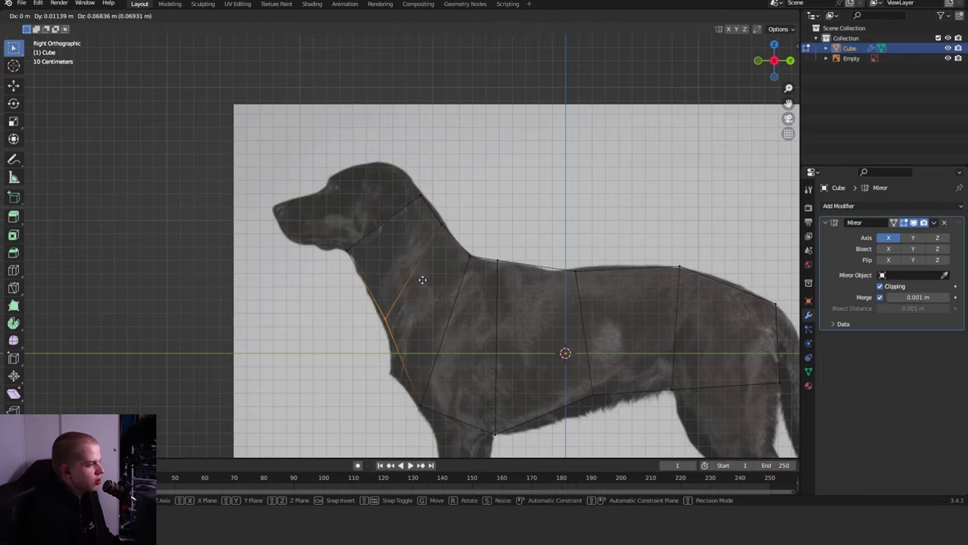
left_click(422, 280)
- Move the strip of outer side faces along the torso and neck inward along X to narrow the body
key("alt+z")
middle_click_drag(467, 242, 469, 318)
key("Tab")
key("Tab")
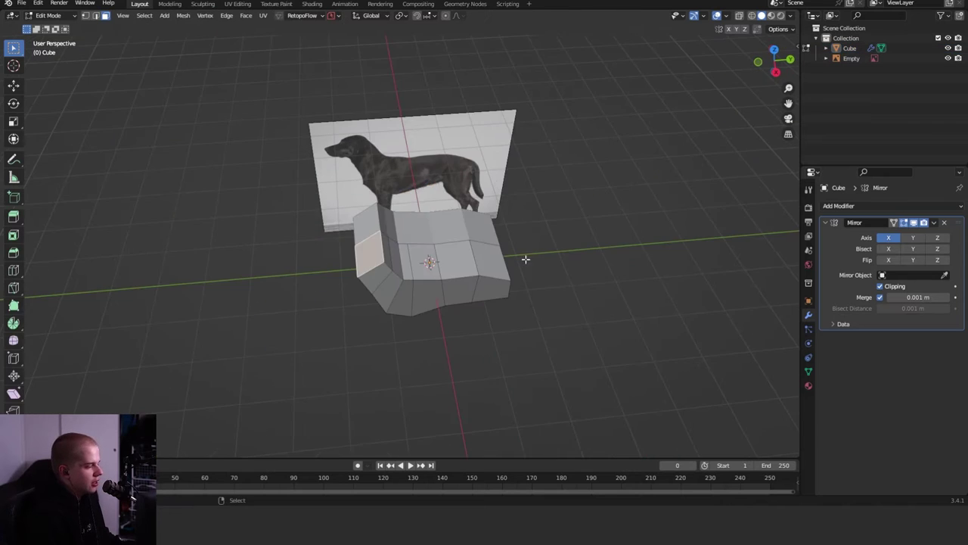
scroll(449, 324, "up", 4)
left_click(449, 325, "alt")
left_click(253, 337, "shift")
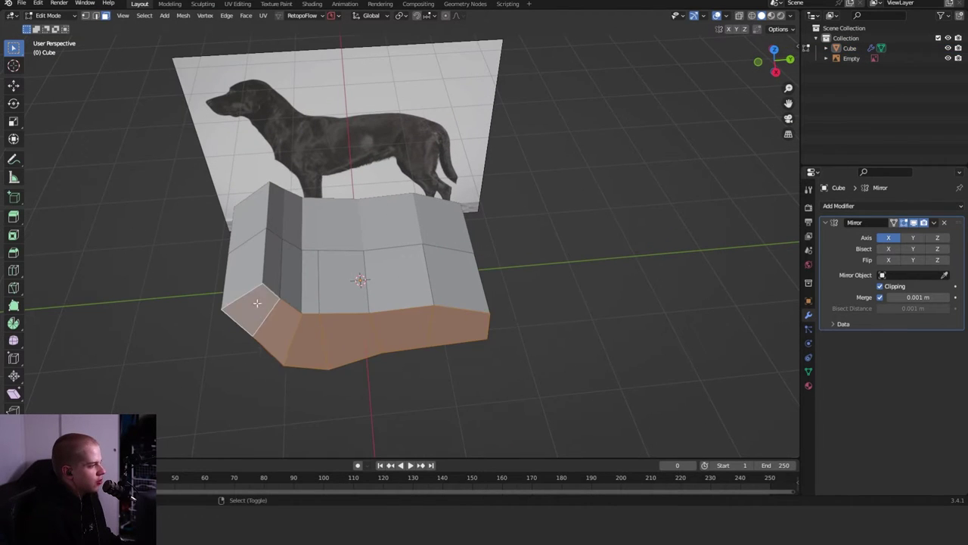
key("g")
key("x")
left_click(406, 272)
middle_click_drag(406, 273, 393, 305)
- Move the vertical side edge at the middle of the torso inward along X to form the waist
key("KP_3")
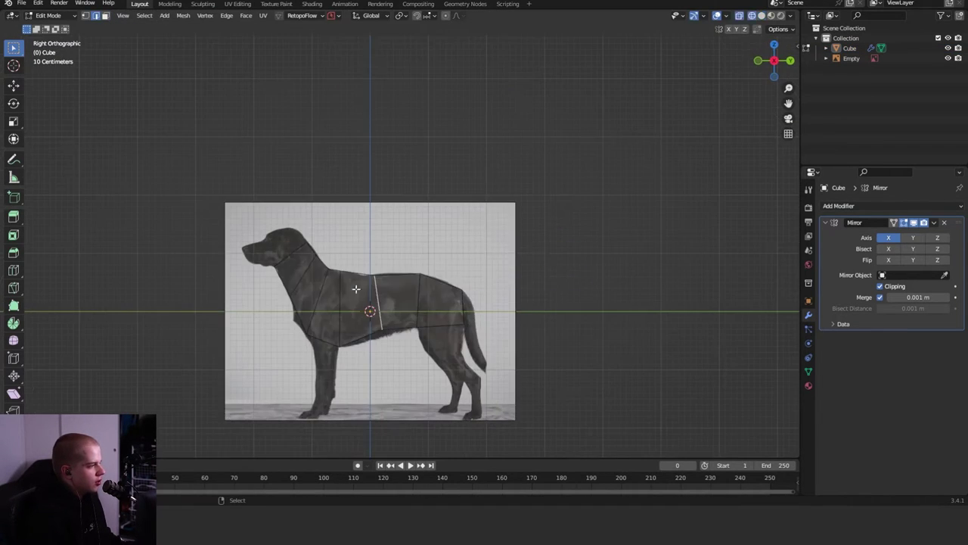
scroll(394, 302, "up", 3)
key("grave")
key("Escape")
middle_click_drag(454, 280, 448, 331)
key("KP_7")
middle_click_drag(415, 292, 443, 300)
key("g")
key("x")
left_click(404, 302)
key("g")
key("x")
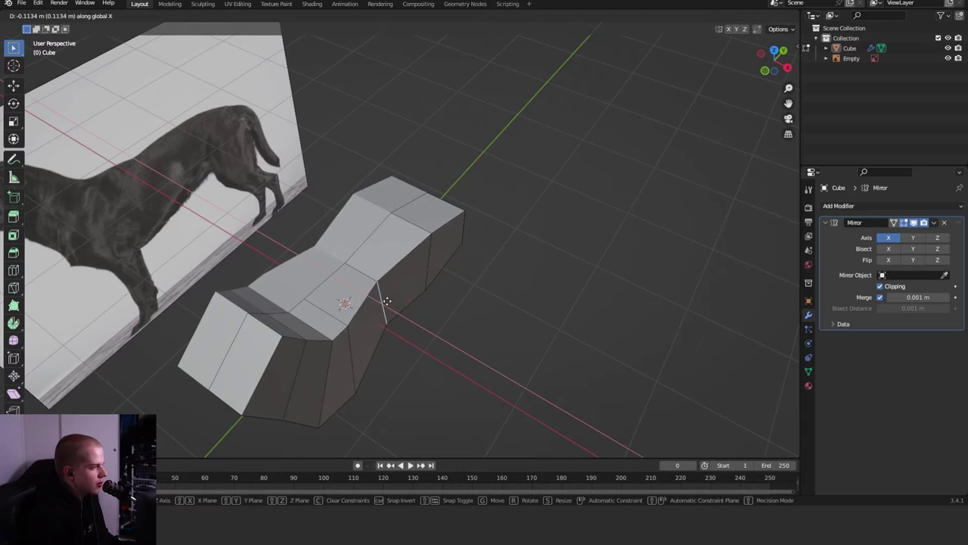
left_click(387, 301)
- Adjust the outer hip and rear vertices in the top view to taper the rump
key("KP_7")
key("alt+z")
left_click_drag(411, 277, 449, 241)
key("alt+z")
key("g")
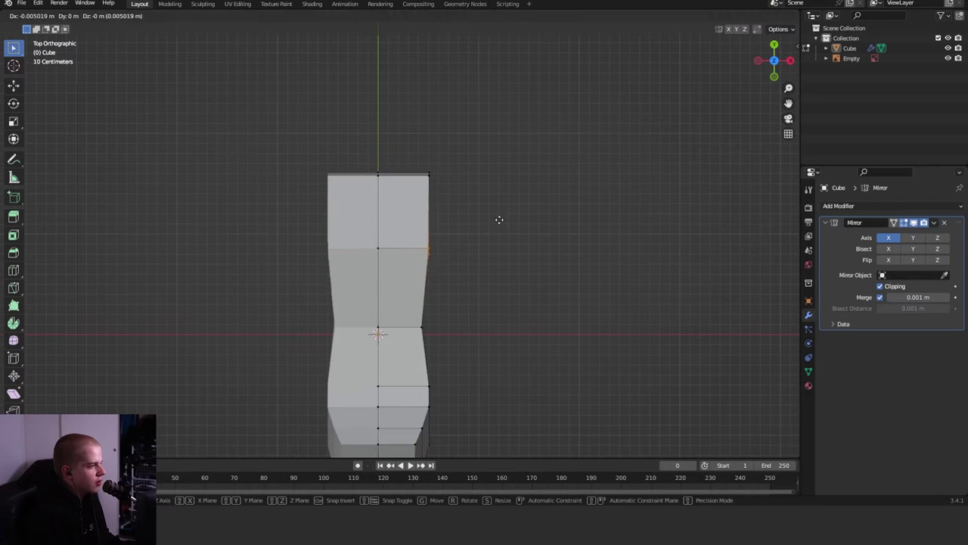
left_click(496, 220)
key("alt+z")
left_click(511, 155)
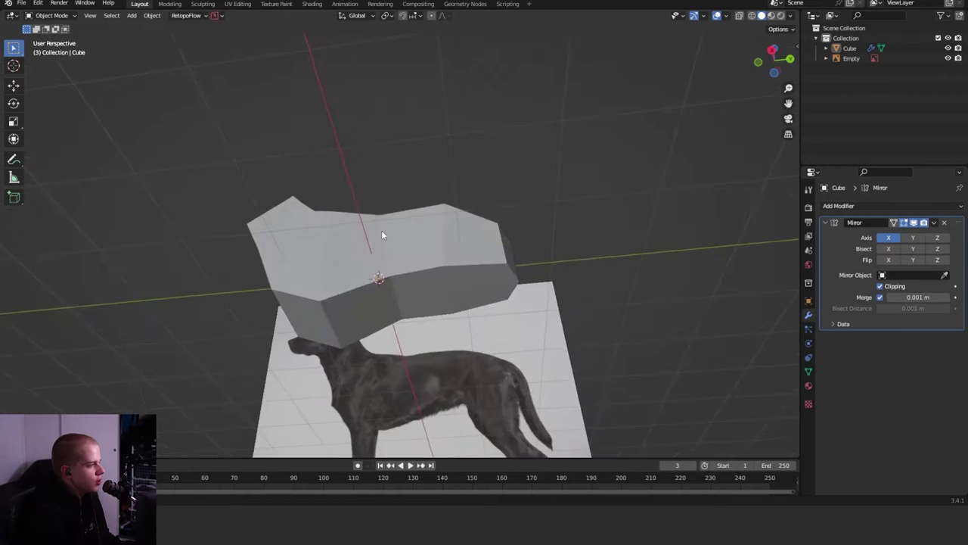
- Move the outer vertical edge of the rear end along Y to round off the rump
key("Tab")
middle_click_drag(381, 234, 423, 219)
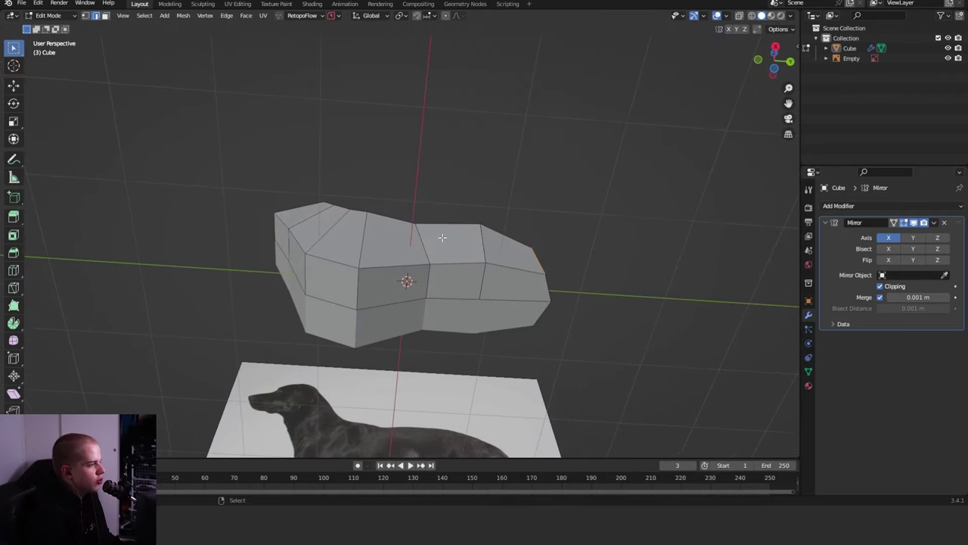
key("g")
key("y")
left_click(423, 219)
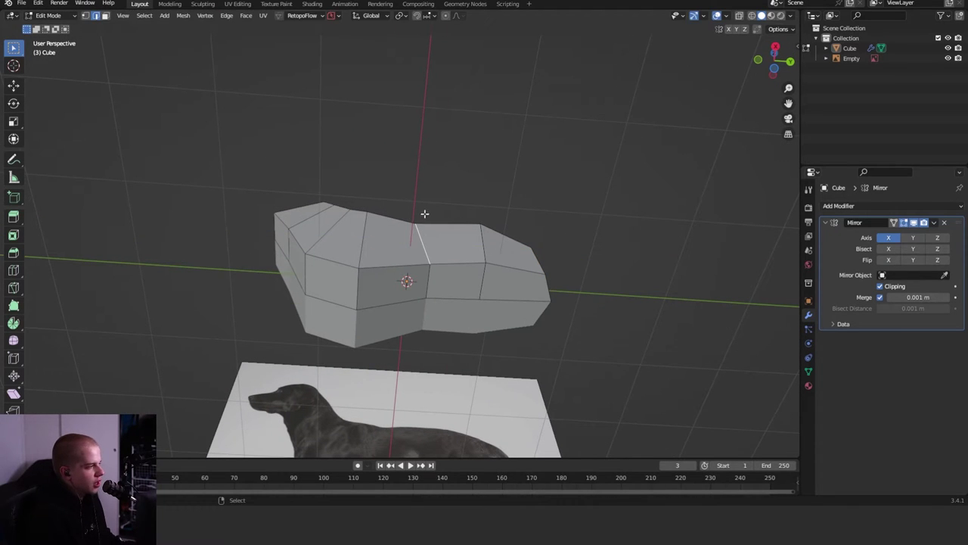
key("KP_3")
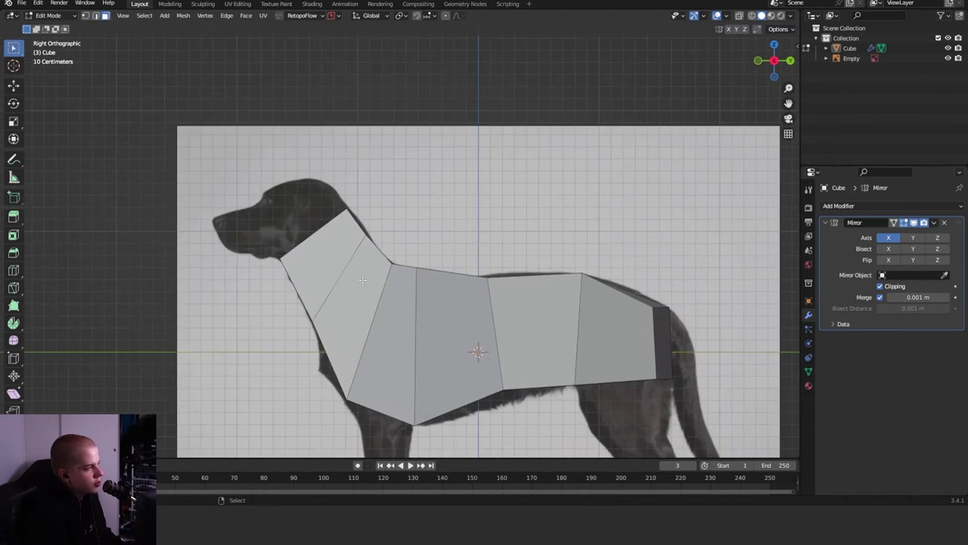
- Examine the body's shape from the side and from above against the dog reference
left_click(345, 258)
middle_click_drag(345, 258, 428, 212)
key("Tab")
key("KP_3")
key("KP_7")
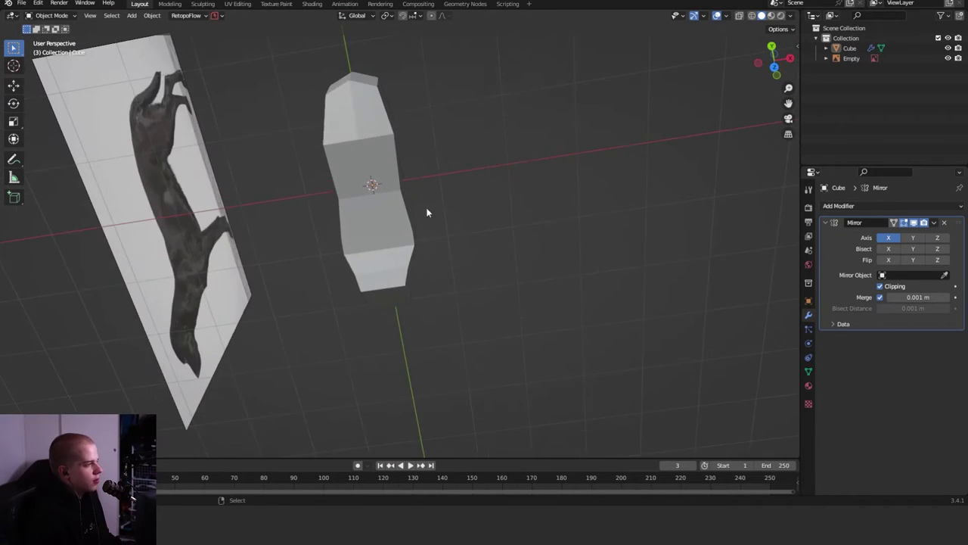
key("KP_7")
key("KP_3")
key("Tab")
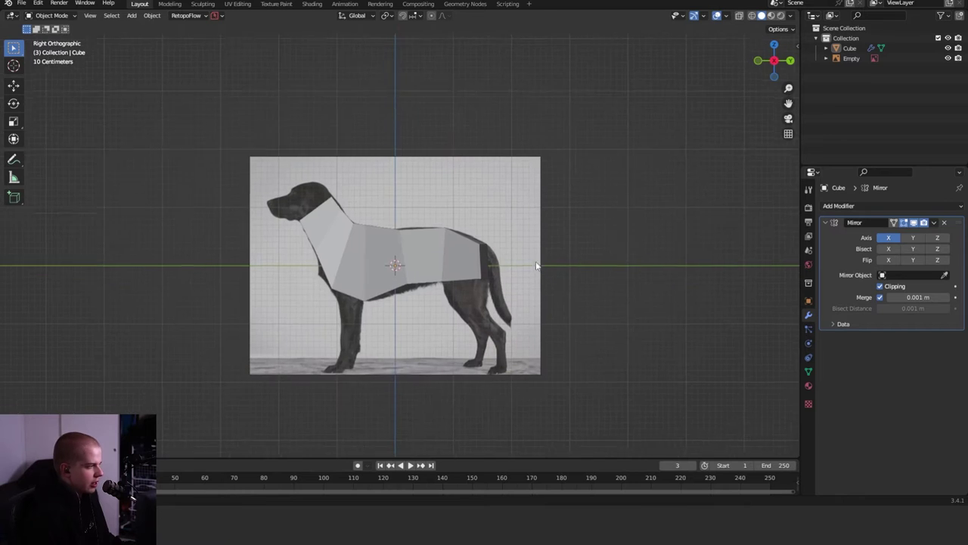
scroll(508, 240, "up", 3)
scroll(480, 255, "down", 4)
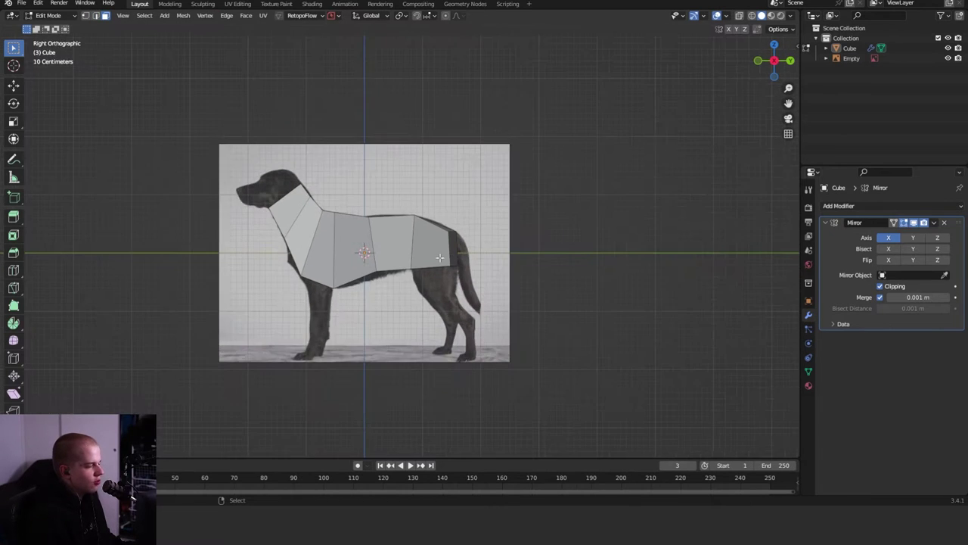
scroll(393, 254, "up", 5)
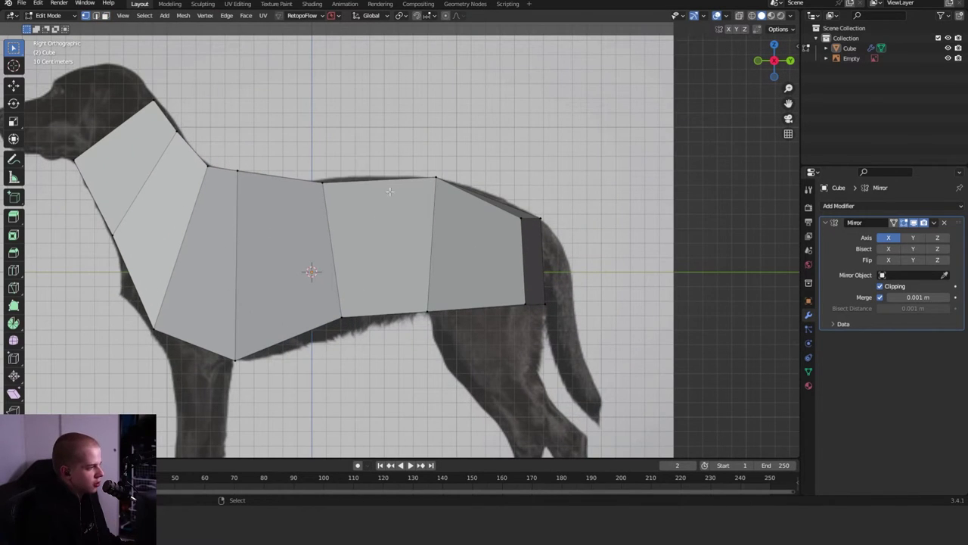
- Lower the upper side edges along the nape and back to round off the top of the body
middle_click_drag(381, 291, 359, 218)
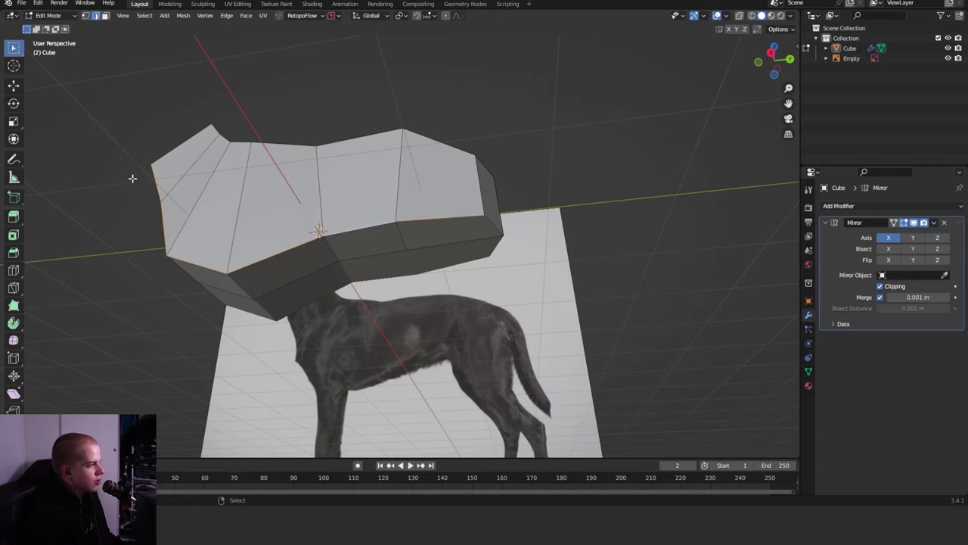
middle_click_drag(133, 178, 421, 238)
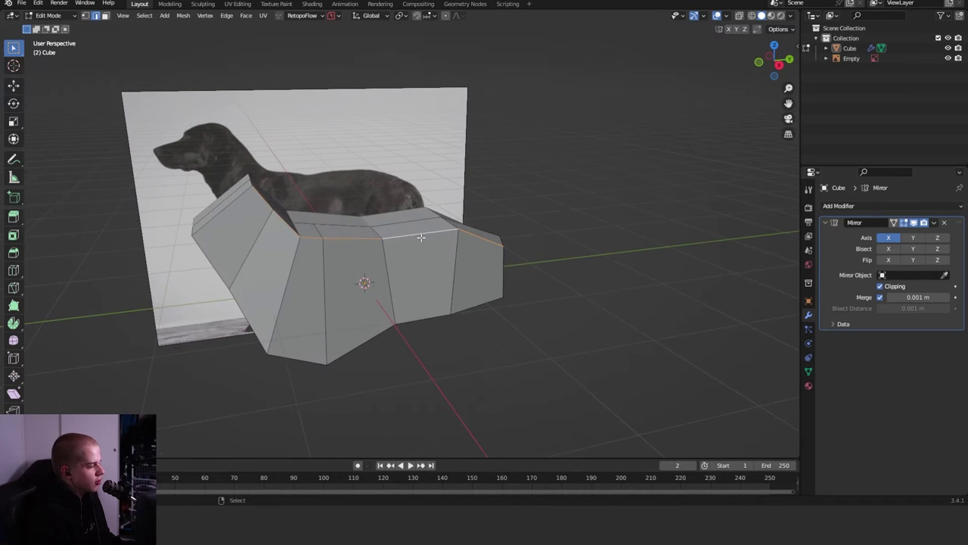
key("Tab")
middle_click_drag(419, 300, 418, 274)
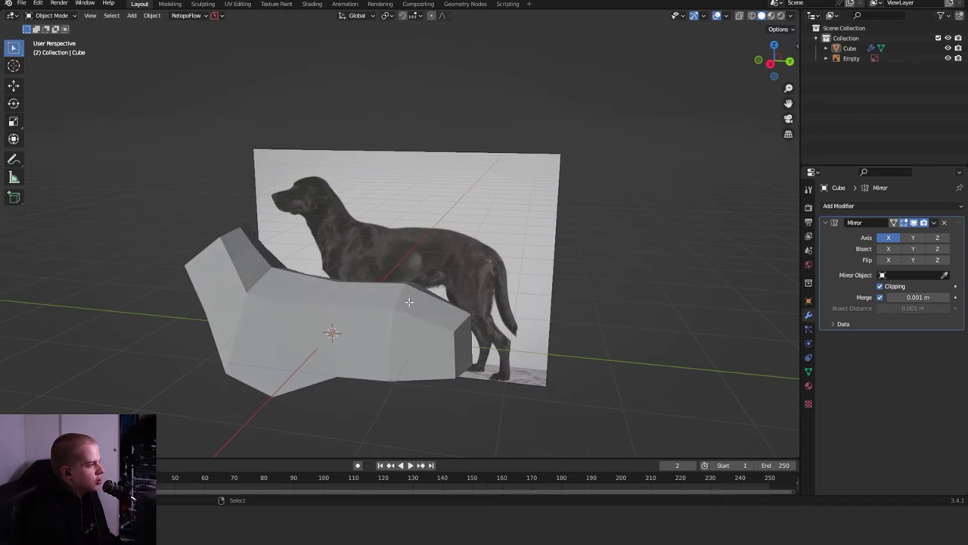
key("Tab")
middle_click_drag(418, 274, 311, 288)
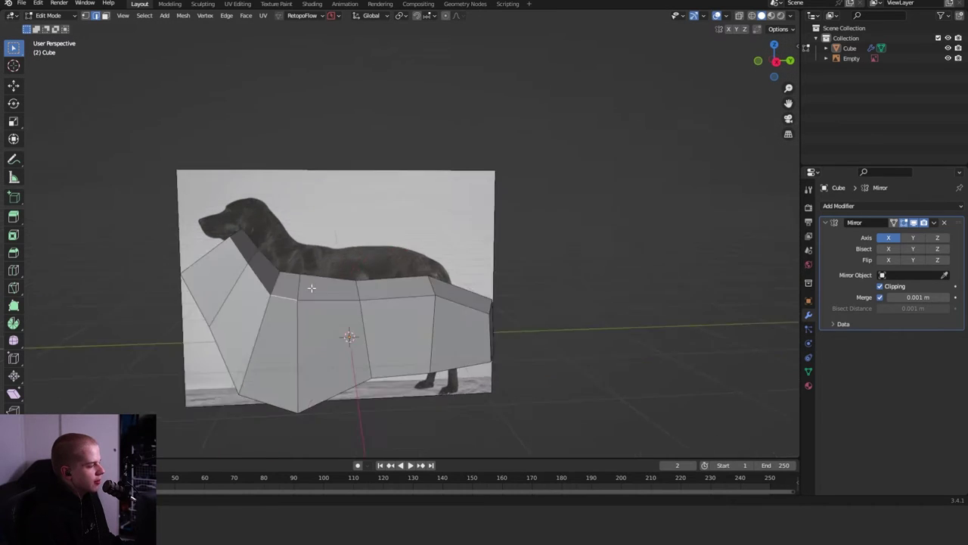
key("KP_3")
scroll(469, 265, "up", 2)
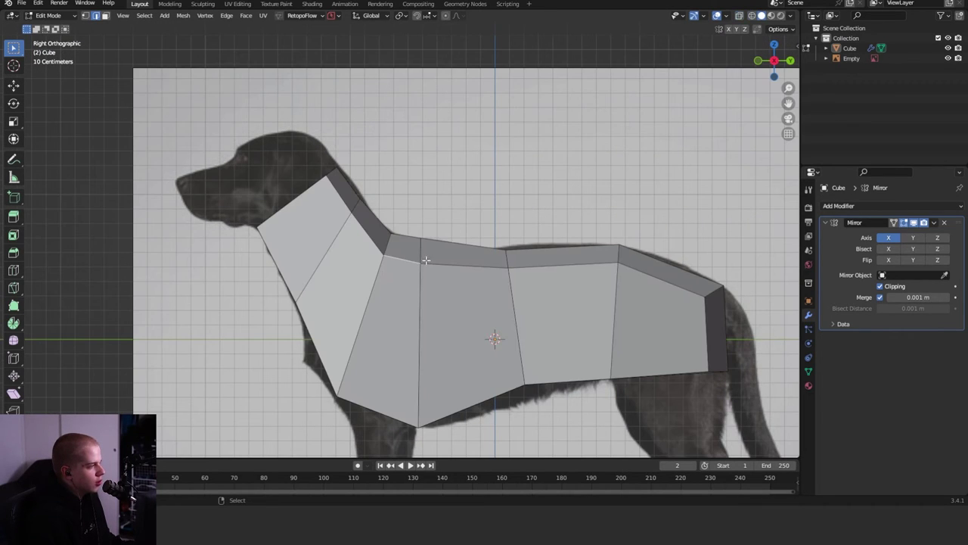
- Raise the upper side edge at the shoulders toward the withers and scale it up slightly, by about 1.07
key("shift+z")
key("shift+z")
key("s")
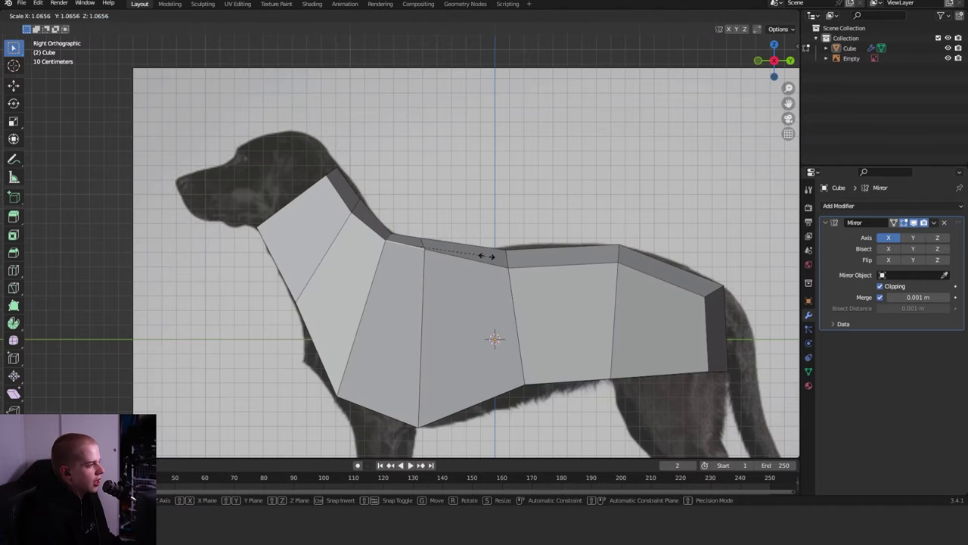
middle_click_drag(490, 250, 427, 269)
key("Return")
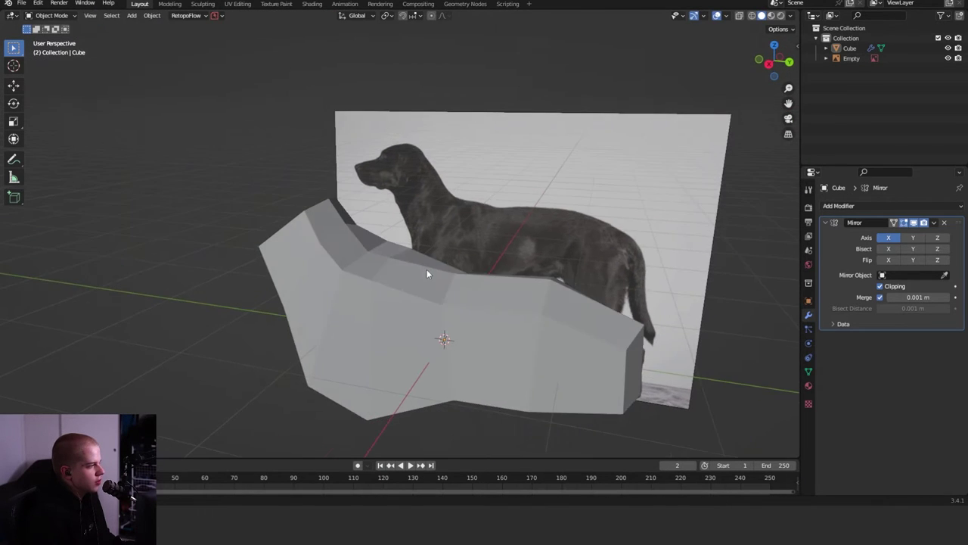
- Pull the lower side edges of the throat, belly and rump inside the outline to round the underside
key("KP_3")
scroll(528, 252, "down", 4)
scroll(528, 252, "up", 5)
middle_click_drag(528, 251, 446, 237)
key("KP_3")
key("e")
left_click(449, 265)
scroll(448, 264, "down", 3)
key("Tab")
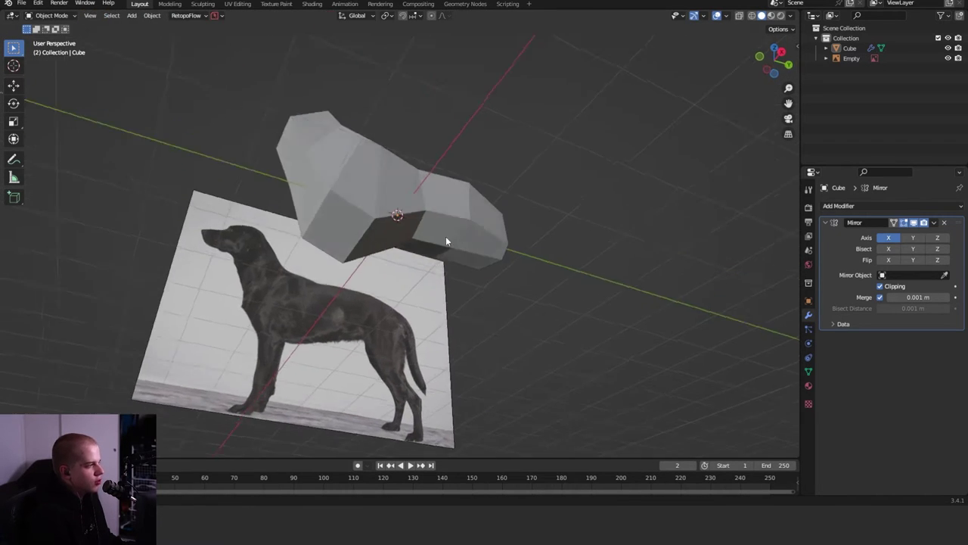
- Slide the edge loop across the middle of the neck slightly along the neck
key("KP_3")
key("Tab")
scroll(383, 247, "up", 3)
key("ctrl+r")
left_click(338, 184)
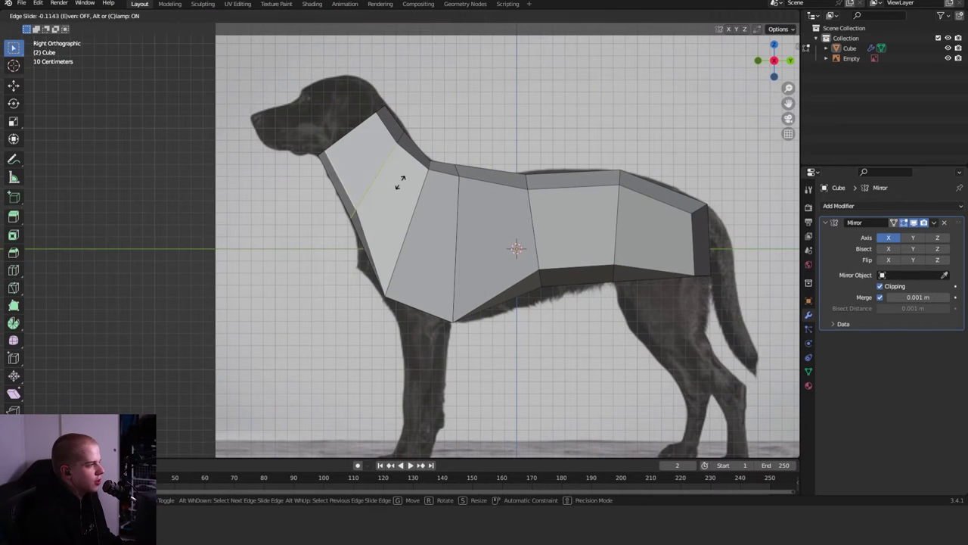
left_click(403, 179)
scroll(394, 276, "down", 5)
middle_click_drag(393, 275, 454, 257)
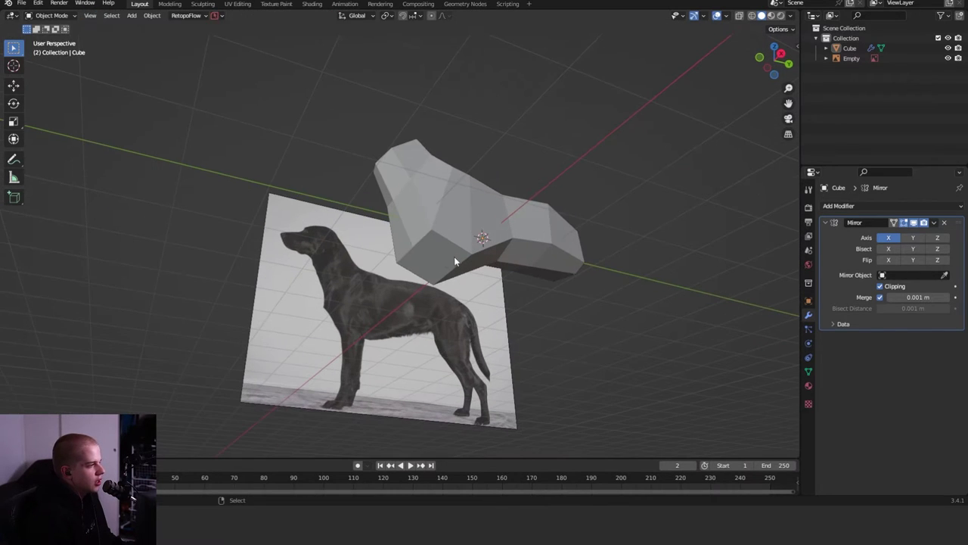
- Select the underside faces beneath the chest and the hips as the bases for the front and hind legs
left_click(442, 230)
key("KP_3")
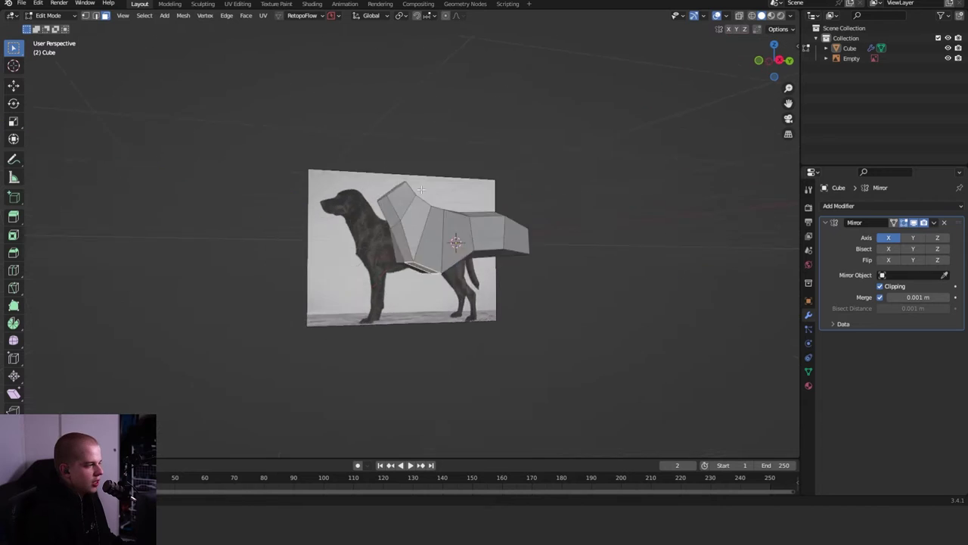
scroll(551, 190, "up", 4)
middle_click_drag(446, 193, 467, 333, "shift")
scroll(458, 204, "up", 2)
key("Tab")
key("Tab")
key("KP_3")
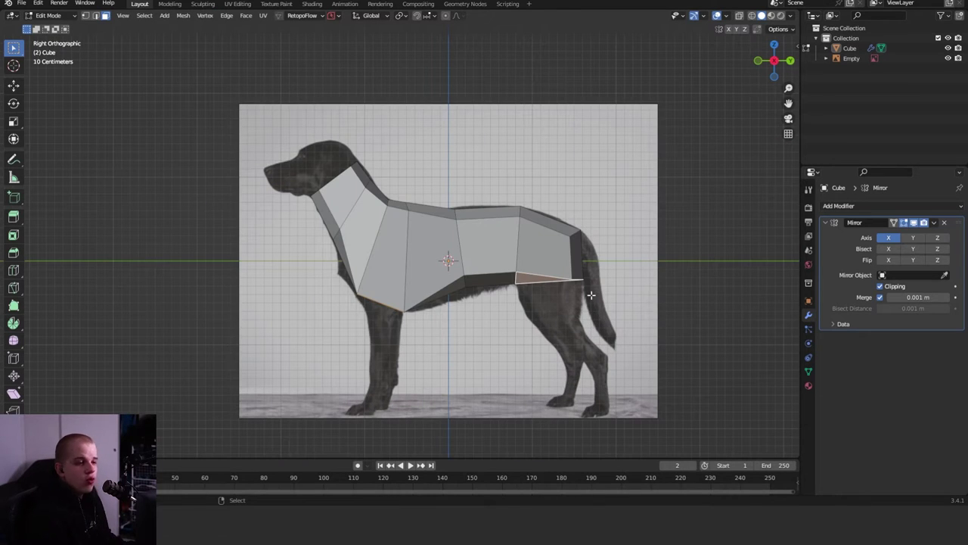
- Try adding a lengthwise edge loop beside the center seam to narrow the leg base faces, and undo it
middle_click_drag(591, 295, 500, 281)
key("ctrl+r")
left_click(473, 278)
right_click(466, 280)
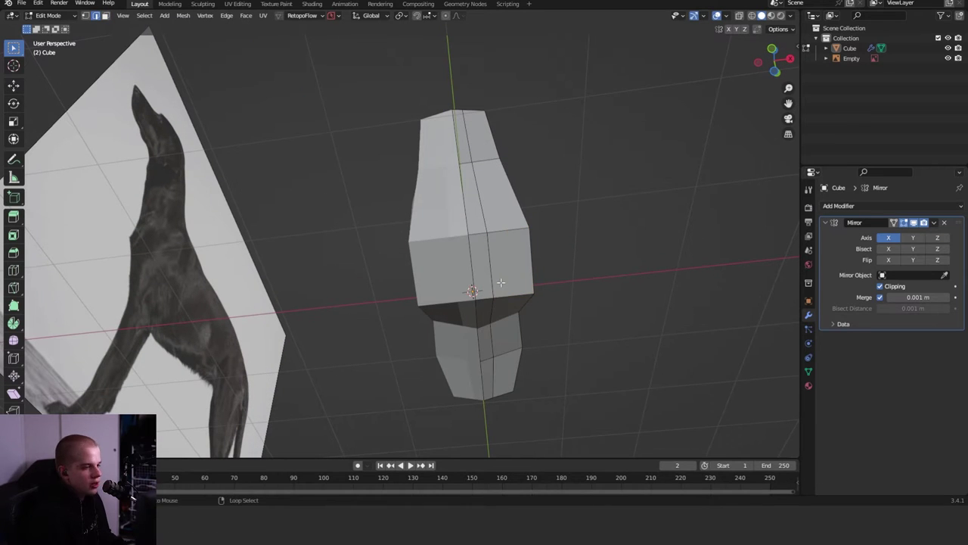
left_click(502, 265)
left_click(502, 369, "shift")
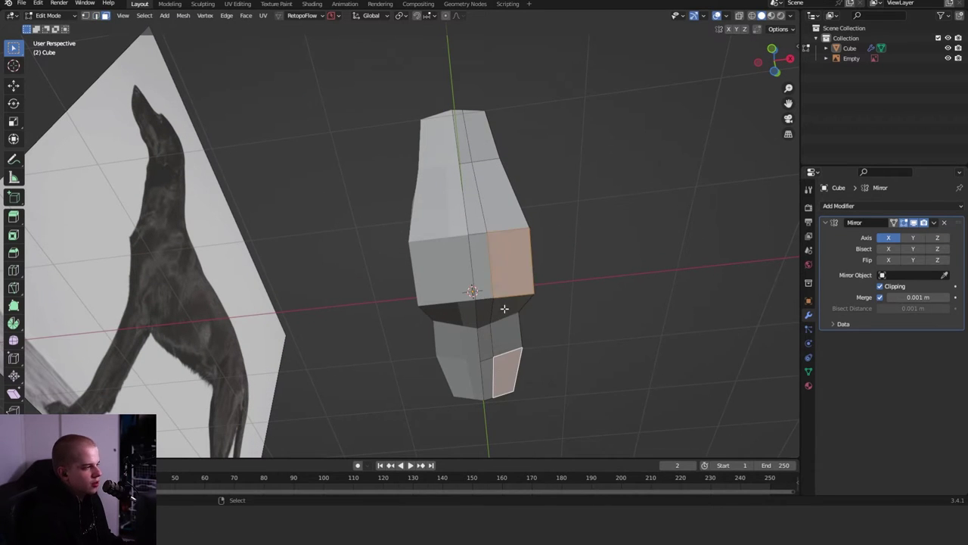
left_click(503, 264)
left_click(503, 265, "shift")
left_click(503, 264, "shift")
left_click(503, 265, "shift")
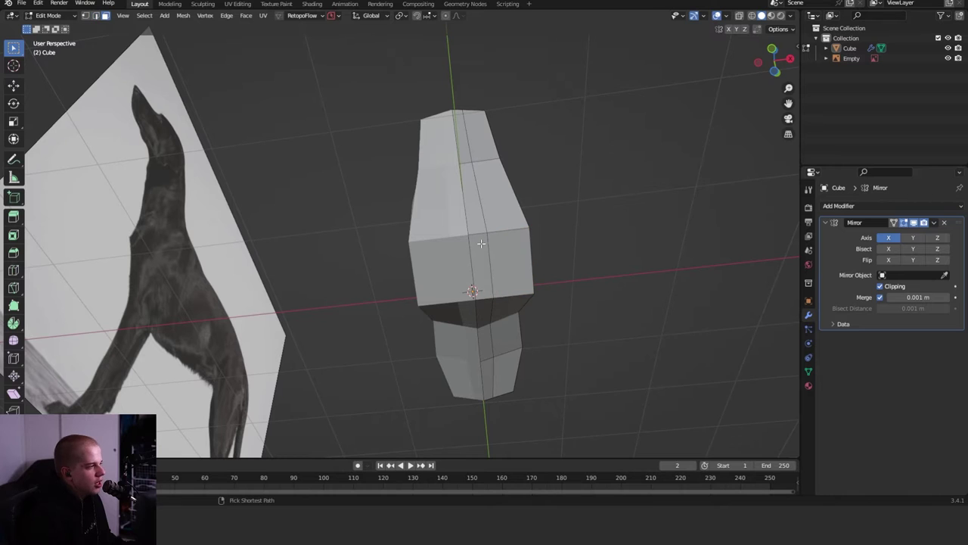
left_click(482, 243)
left_click(509, 259, "shift")
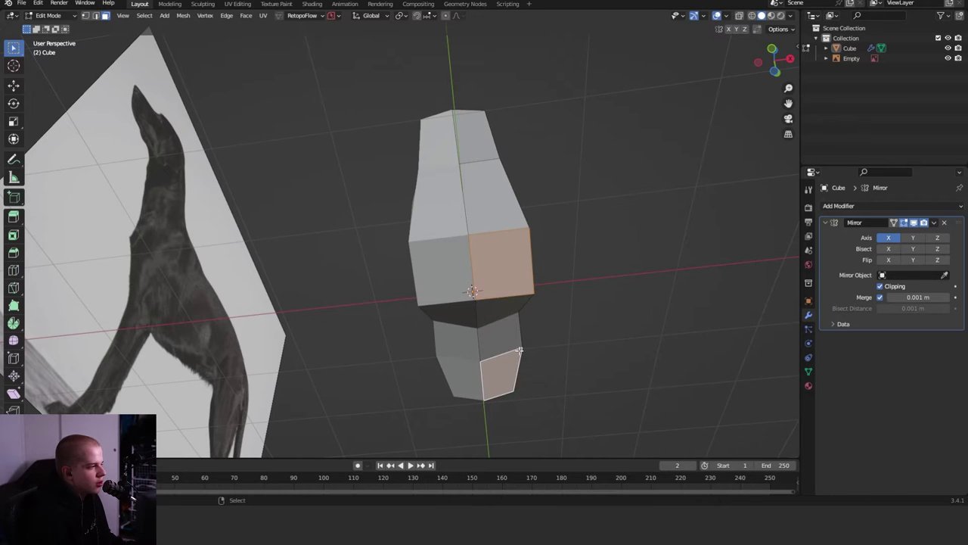
- Turn off Clipping in the Mirror modifier
middle_click_drag(509, 259, 463, 324)
key("grave")
left_click(557, 298)
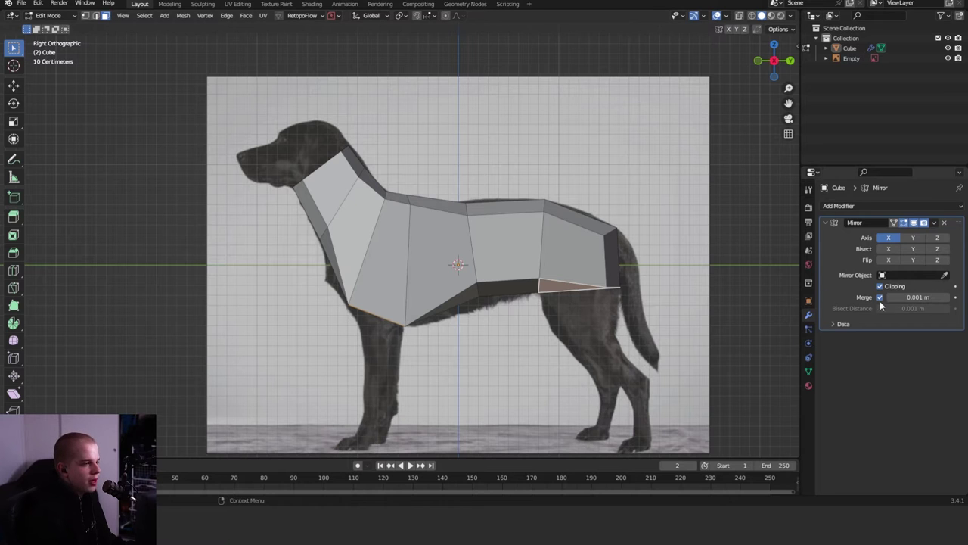
key("KP_1")
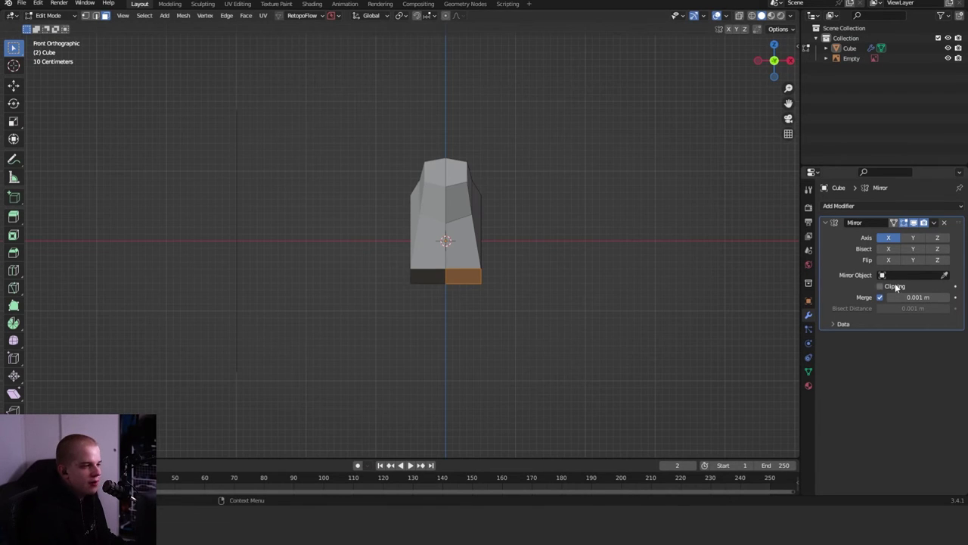
- Try extruding the front and hind leg faces downward together, and undo the extrusion
middle_click_drag(607, 266, 437, 294)
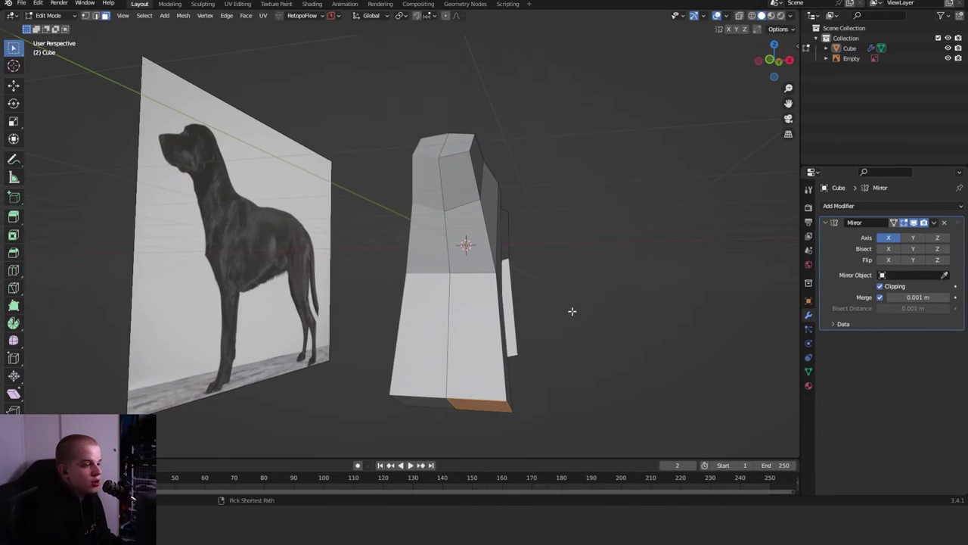
key("ctrl+z")
- Extrude only the underside face beneath the chest about 1.11 m down toward the front paw
middle_click_drag(613, 288, 544, 257)
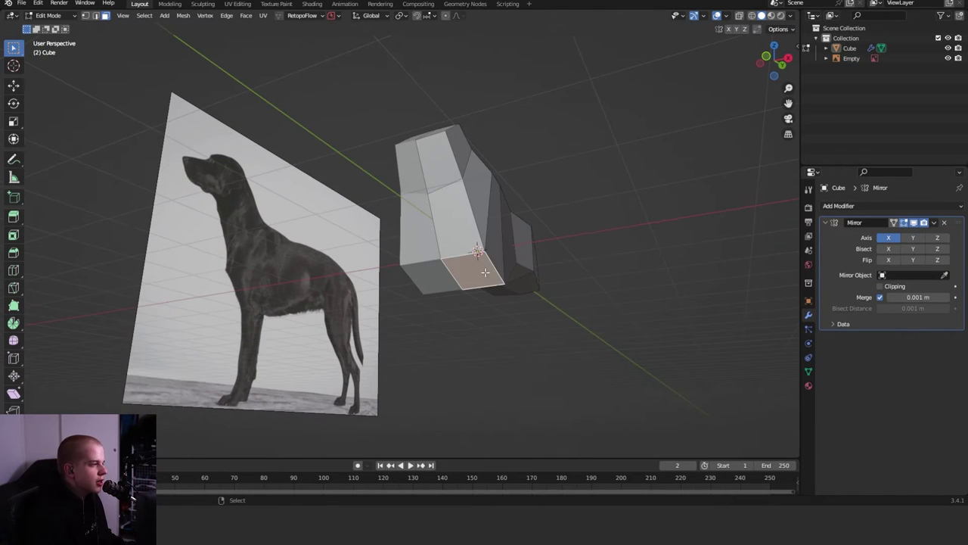
key("KP_3")
scroll(573, 307, "up", 4)
key("e")
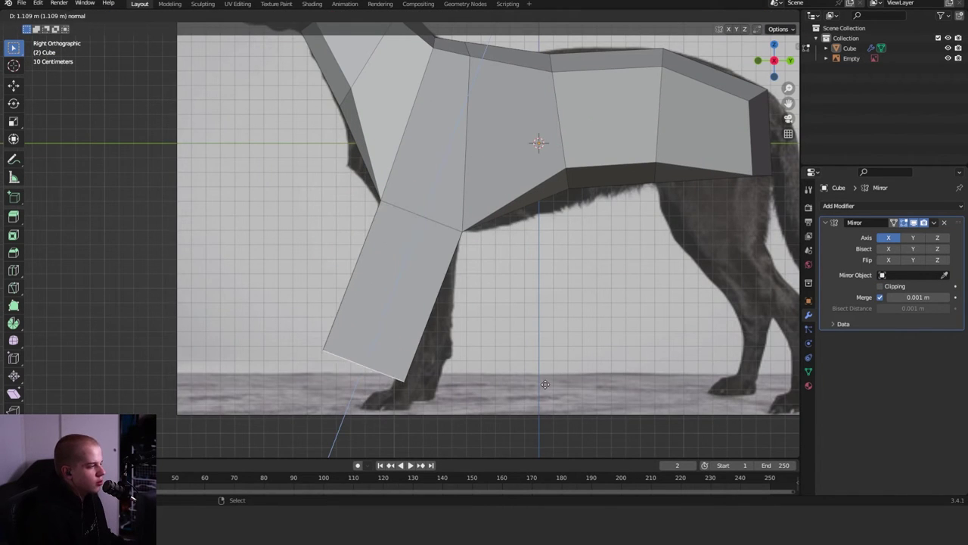
left_click(546, 385)
- Shrink the lower end face of the extruded front leg and shift it away from the mirror center
middle_click_drag(545, 385, 591, 357)
key("shift+z")
key("g")
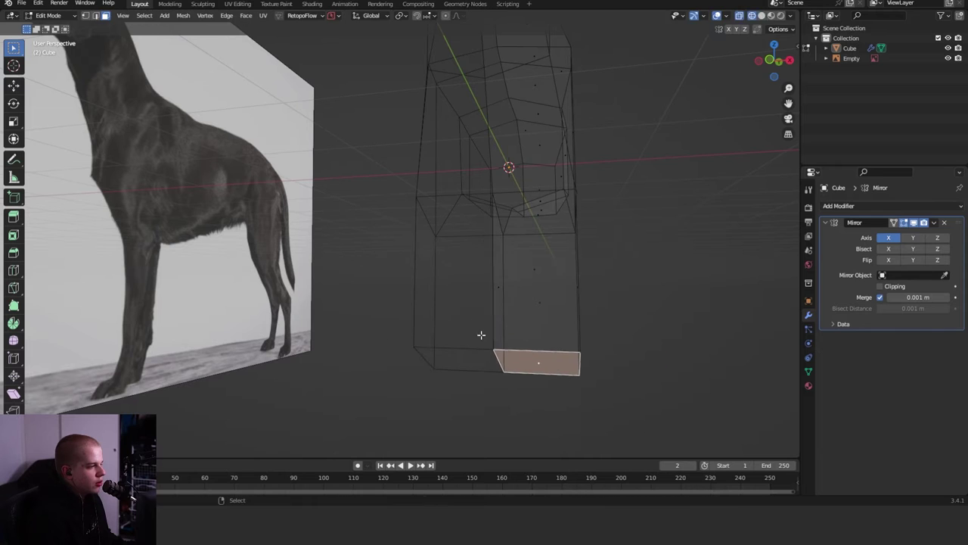
key("shift+z")
left_click(643, 310)
middle_click_drag(643, 310, 575, 295)
key("KP_3")
key("shift+z")
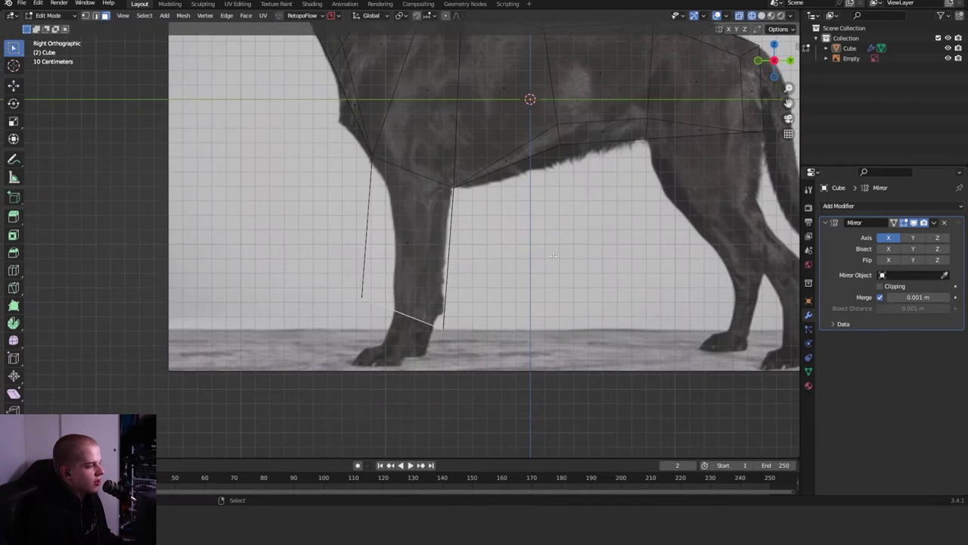
- Rotate the front leg's lower end face nearly level and move it onto the reference dog's wrist
key("r")
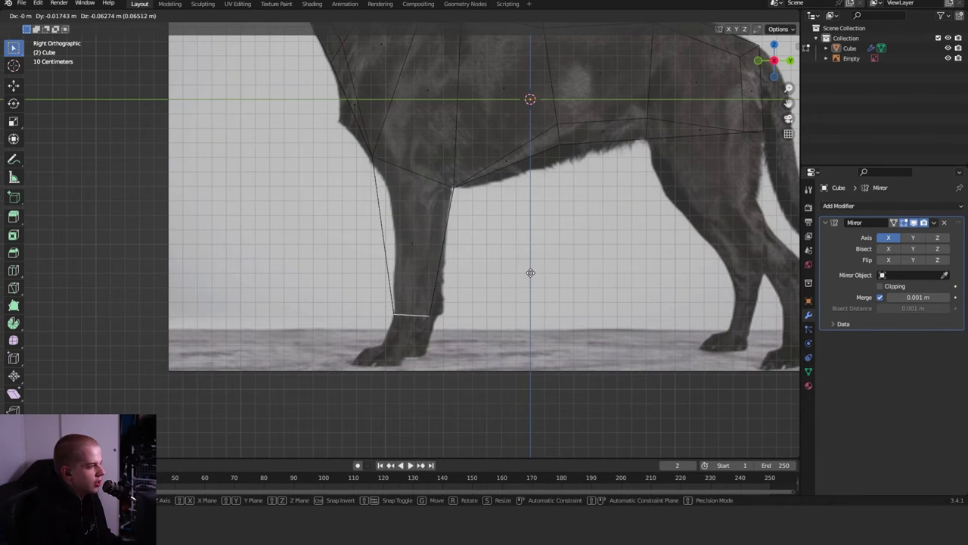
left_click(530, 274)
scroll(421, 199, "up", 3)
scroll(487, 234, "down", 4)
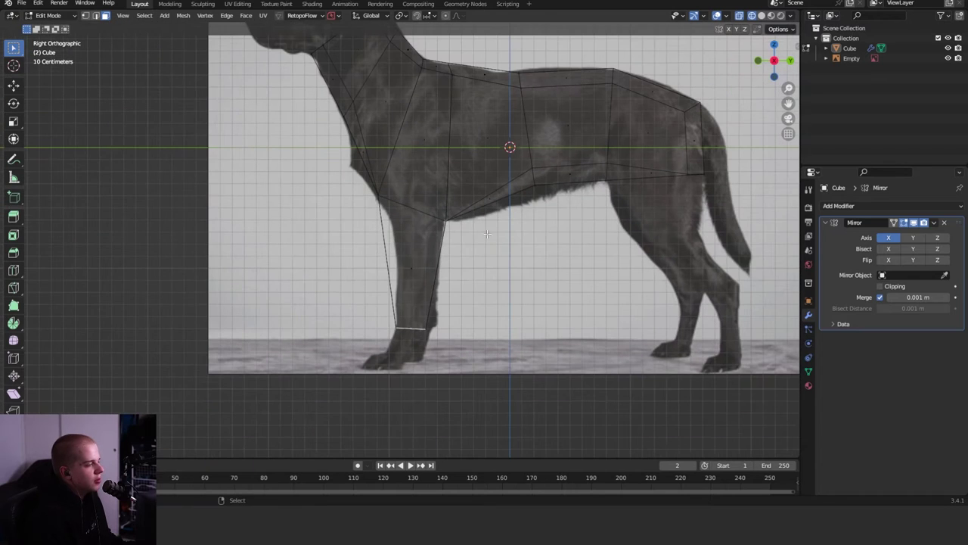
key("g")
left_click(472, 182)
- Add an edge loop across the upper front leg and move its vertices to follow the reference elbow outline
key("shift+z")
middle_click_drag(457, 205, 462, 223, "shift")
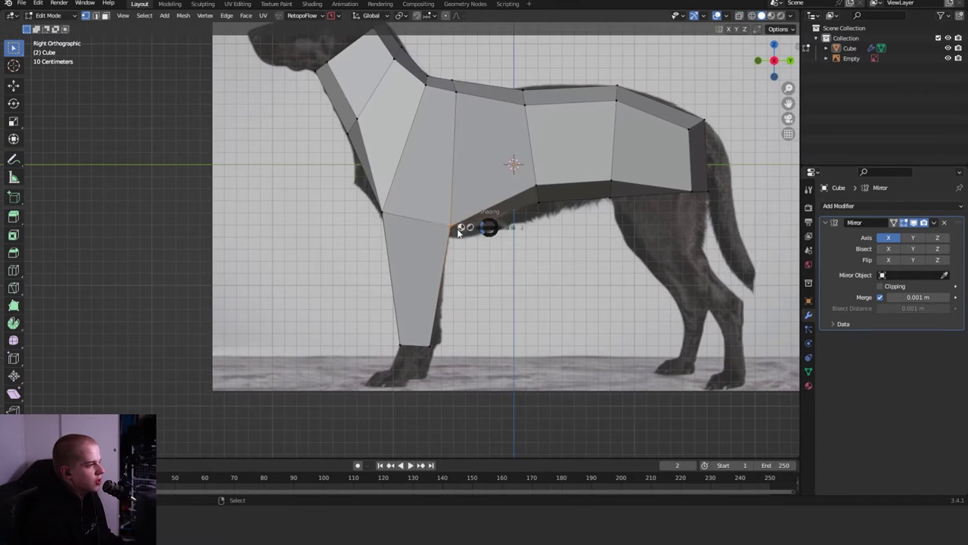
key("shift+z")
key("g")
key("shift+z")
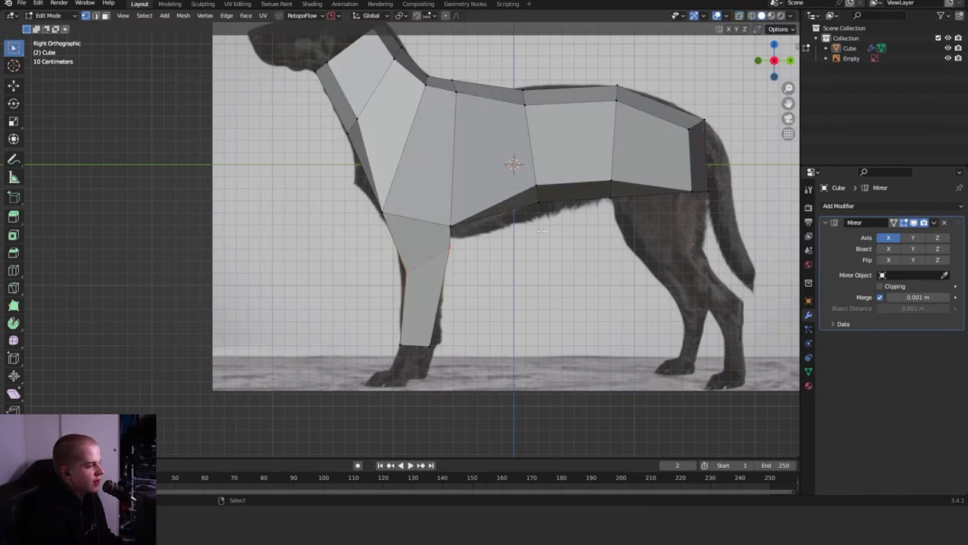
left_click(524, 251)
- Nudge the front leg's lower end vertices to line up with the reference wrist
key("shift+z")
key("shift+z")
scroll(522, 283, "up", 3)
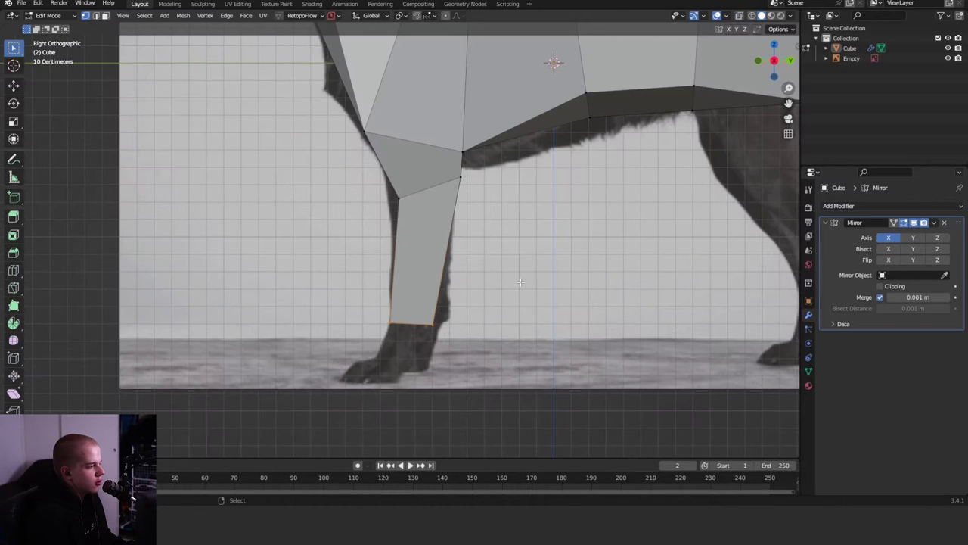
key("g")
left_click(518, 299)
- Extrude the front leg's end toward the paw and rotate the new end so the pastern slopes forward
key("shift+z")
scroll(518, 299, "down", 2)
key("e")
left_click(540, 264)
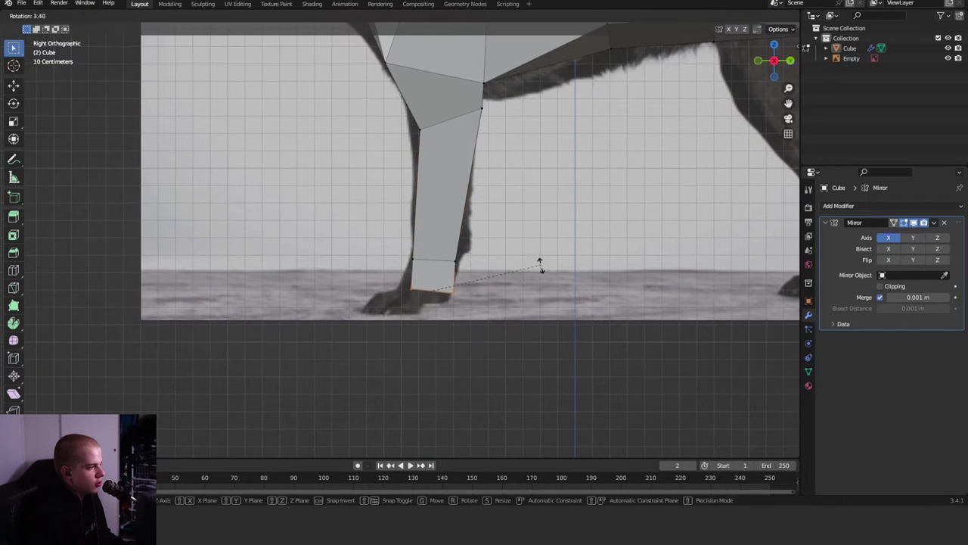
key("shift+z")
- Sketch annotation strokes over the model showing the shoulder mass, the foreleg line and the paw direction
scroll(566, 83, "up", 2)
middle_click_drag(414, 153, 426, 222, "shift")
left_click_drag(422, 113, 395, 199)
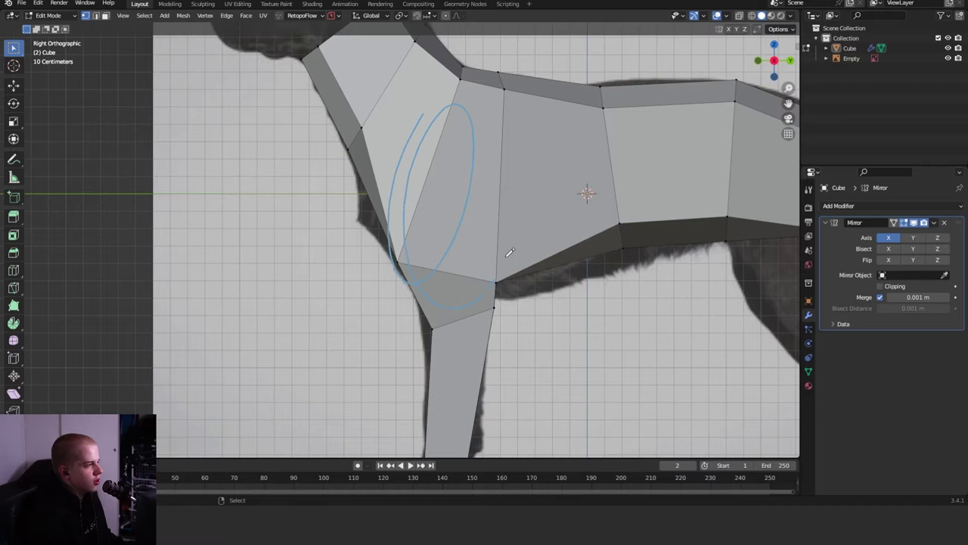
middle_click_drag(450, 290, 461, 228, "shift")
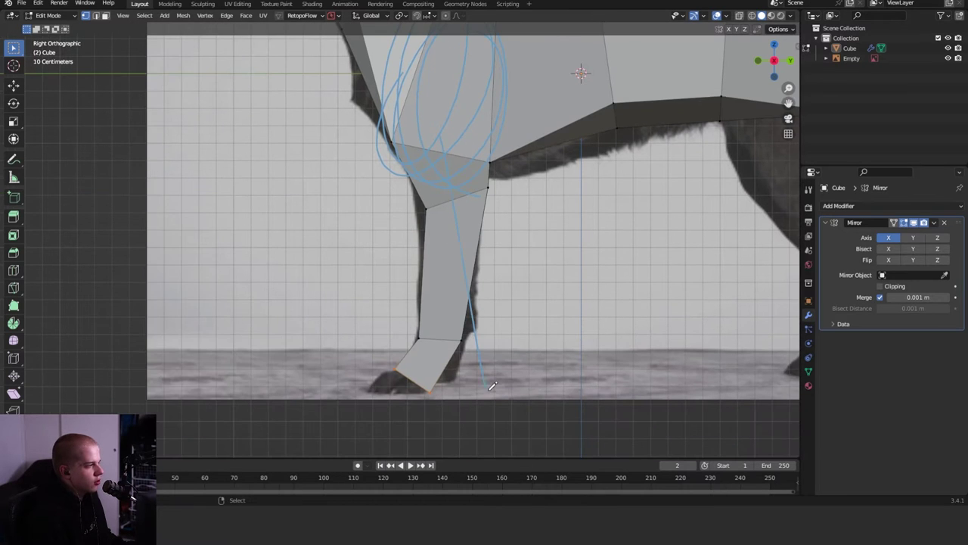
scroll(482, 187, "up", 4, "shift")
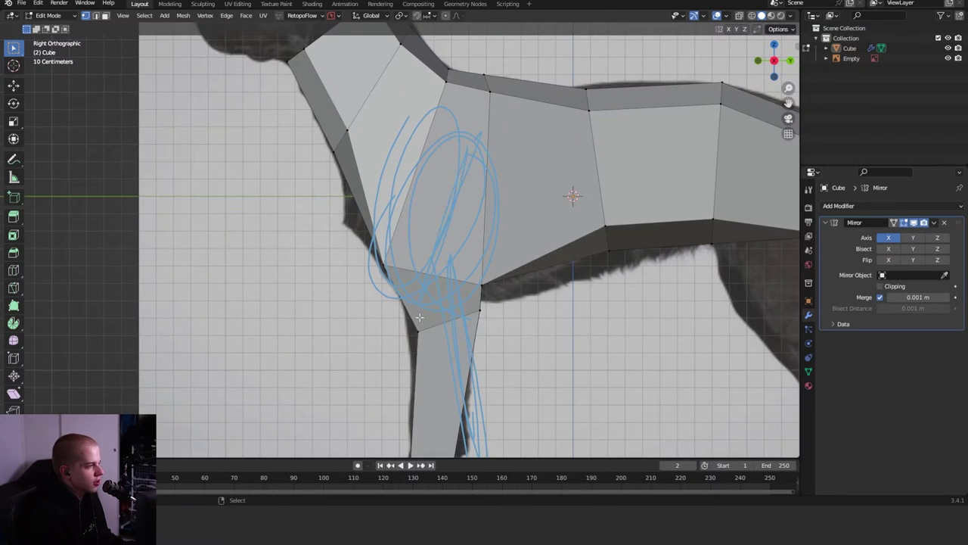
scroll(419, 316, "down", 5, "shift")
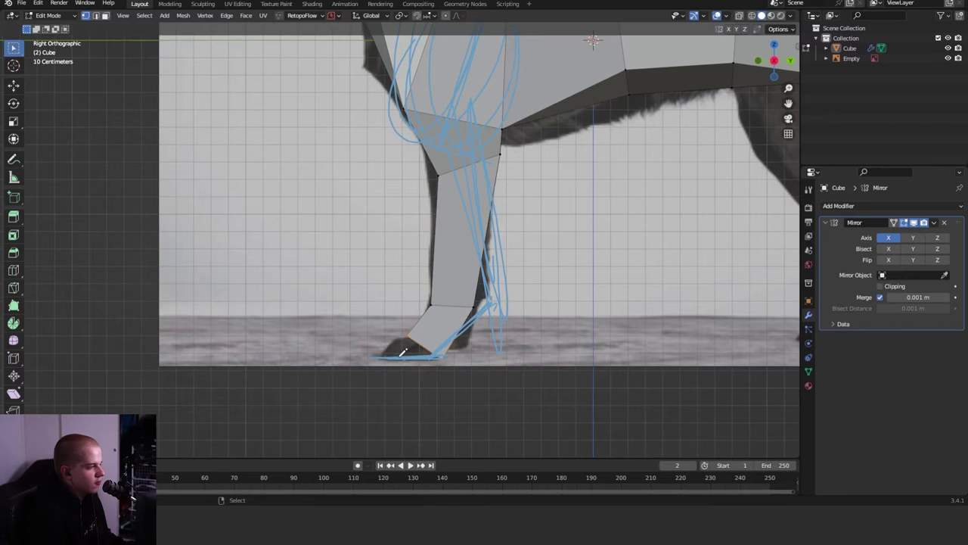
- Adjust the rear vertices of the front wrist joint to follow the reference leg
scroll(403, 352, "up", 3)
key("shift+z")
left_click_drag(482, 301, 532, 266)
left_click(561, 259)
scroll(561, 260, "down", 2)
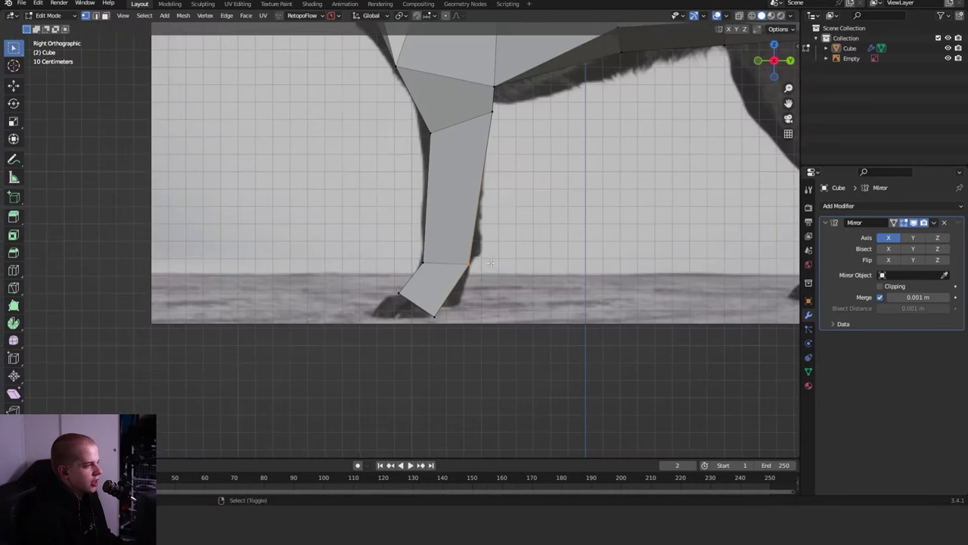
- Add an edge loop midway down the lower front leg and scale it to about 0.86
scroll(510, 249, "up", 2)
key("ctrl+r")
left_click(601, 254)
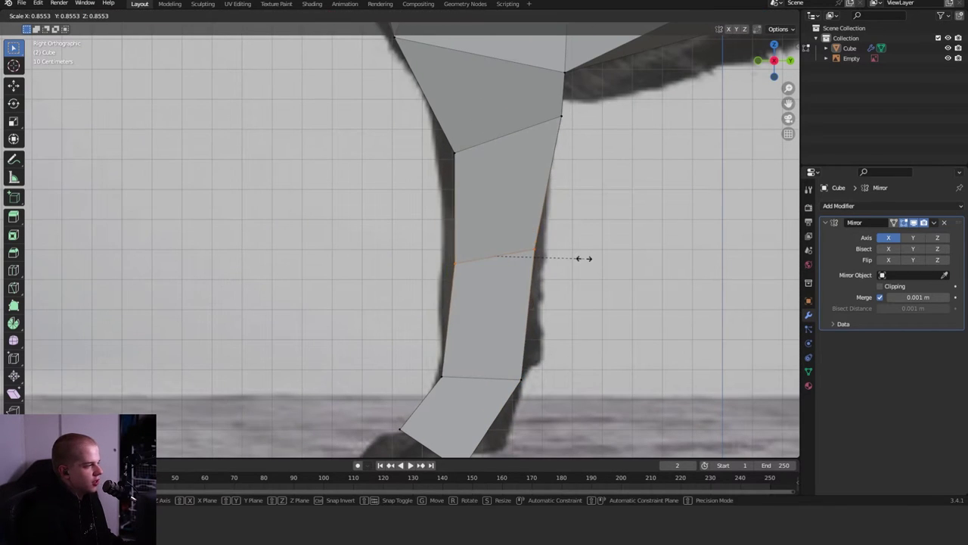
right_click(583, 258)
key("KP_1")
scroll(491, 240, "down", 2)
key("KP_3")
scroll(491, 240, "up", 3)
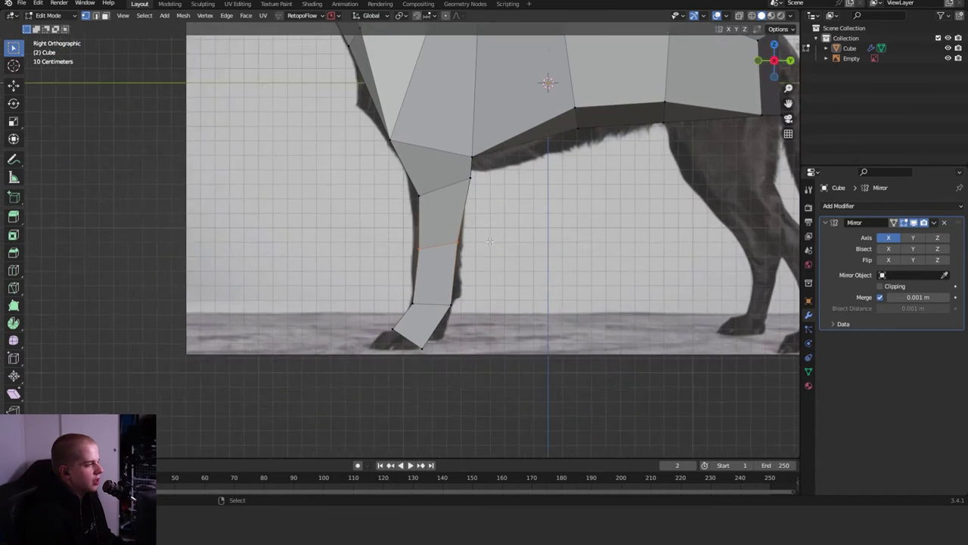
- Add an edge loop across the pastern, extrude the leg's end about 0.34 m forward along Y, and fit the toe vertices to the reference paw
left_click(522, 338)
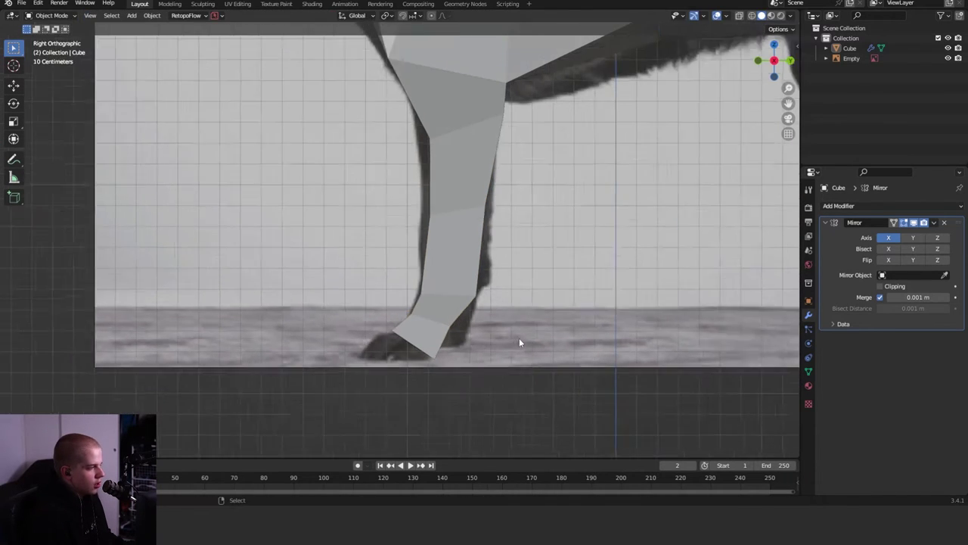
scroll(456, 305, "up", 2)
key("alt+z")
left_click(363, 304)
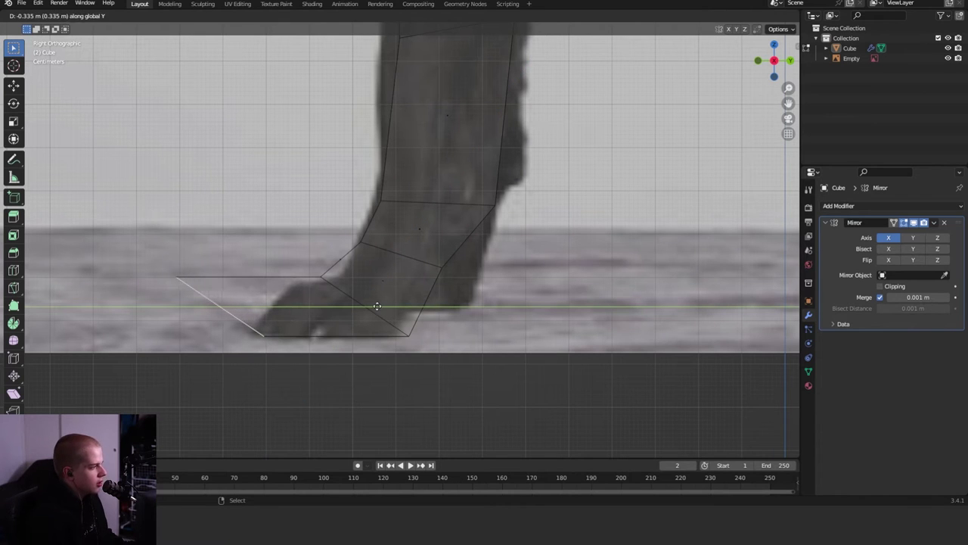
left_click(322, 246)
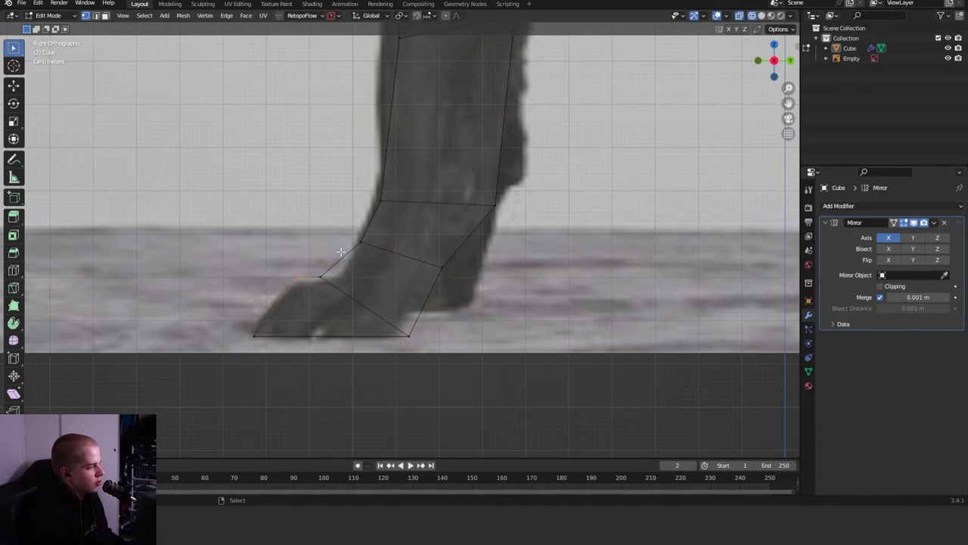
key("alt+z")
key("Tab")
scroll(389, 271, "down", 4)
middle_click_drag(322, 246, 449, 253)
key("Tab")
scroll(449, 252, "up", 3)
key("grave")
left_click(356, 219)
key("alt+z")
left_click_drag(350, 404, 499, 215)
key("alt+z")
middle_click_drag(542, 214, 484, 294)
key("grave")
left_click(638, 219)
key("s")
key("Escape")
key("Tab")
scroll(422, 266, "down", 3)
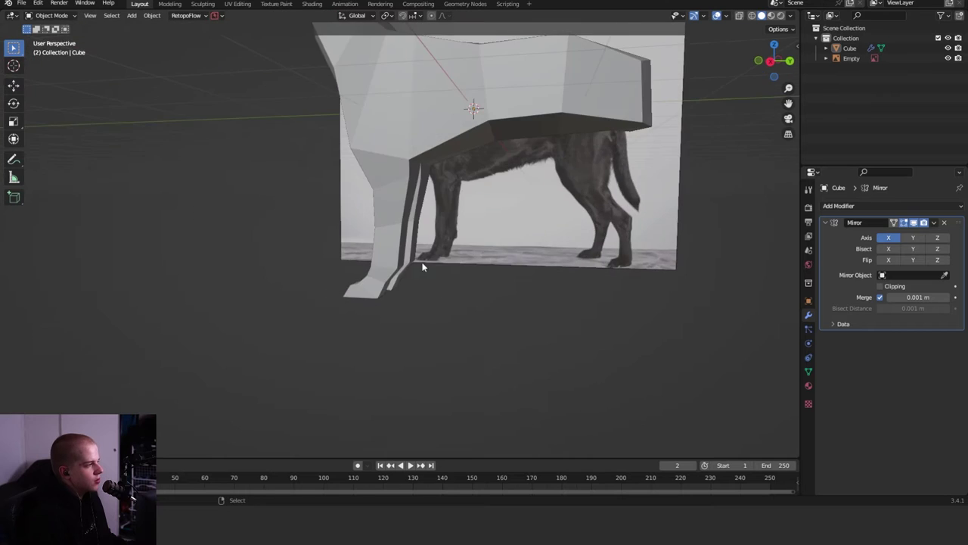
- Add a lengthwise edge loop down the outer shoulder and front leg, and fatten it outward about 0.04 m
middle_click_drag(422, 266, 586, 254)
key("Tab")
key("grave")
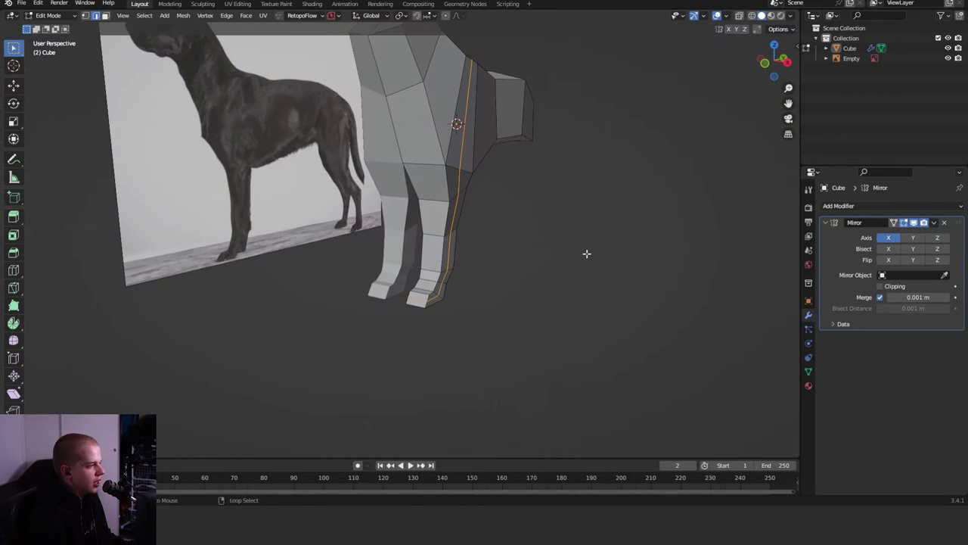
key("alt+s")
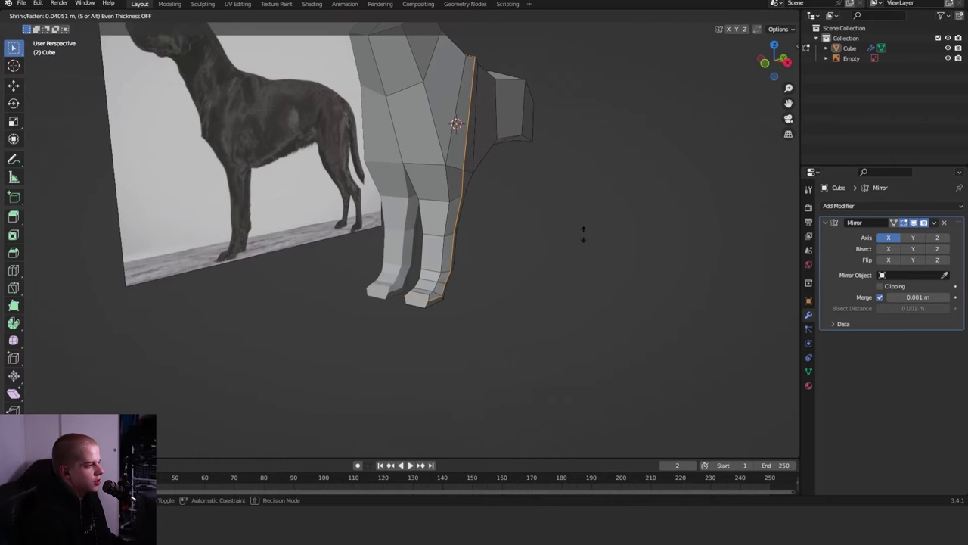
key("grave")
middle_click_drag(580, 240, 497, 266)
left_click(506, 219)
- Select the edge loop around the middle of the front leg and round it with LoopTools
key("Tab")
left_click(452, 244)
key("shift+z")
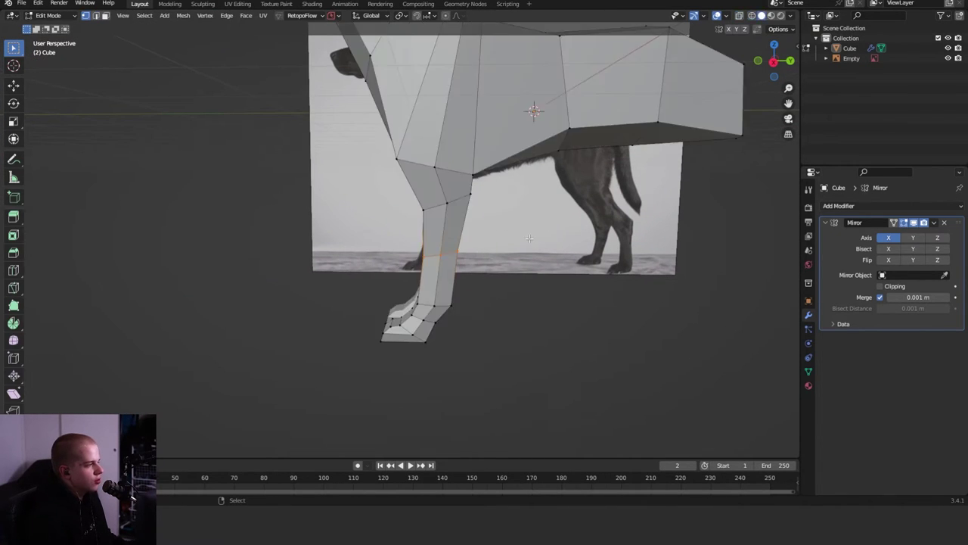
key("Tab")
right_click(498, 218)
mouse_move(498, 218)
left_click(564, 220)
- Select the edge loop around the upper front leg at elbow height and round it with LoopTools
key("shift+z")
middle_click_drag(596, 220, 415, 208)
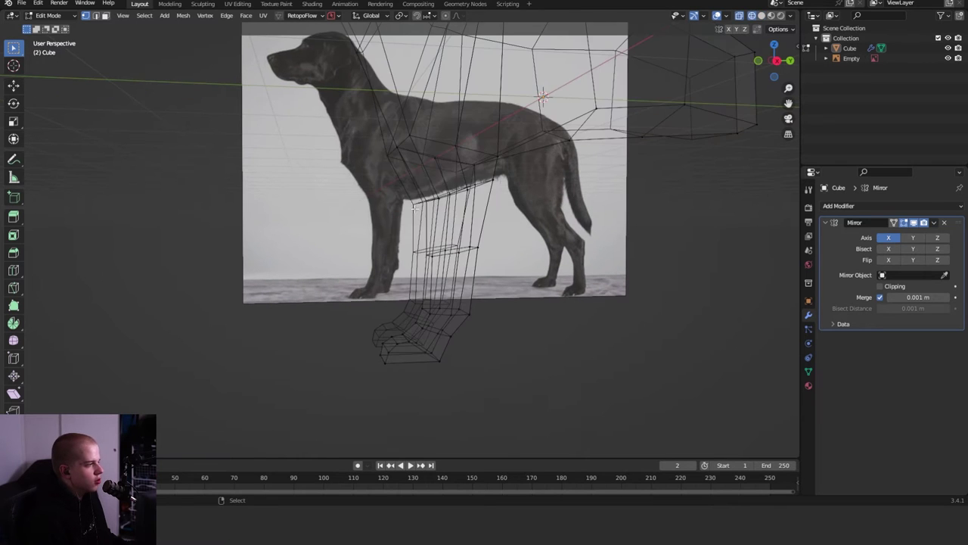
left_click(530, 177)
right_click(536, 167)
mouse_move(552, 157)
left_click(617, 176)
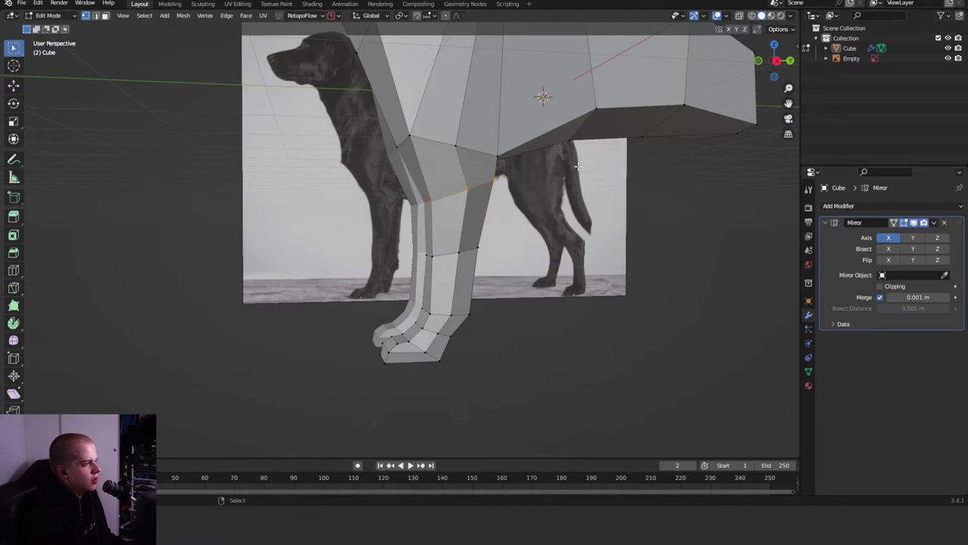
- Move the vertices at the upper end of the shoulder's rear edge backward along the reference topline
middle_click_drag(617, 175, 611, 196)
key("KP_3")
key("shift+z")
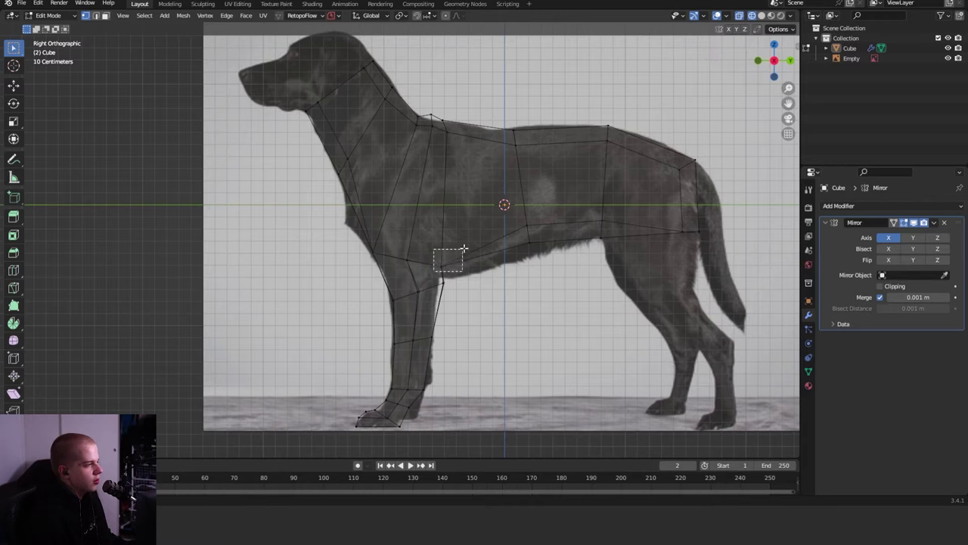
left_click_drag(434, 270, 464, 248)
key("shift+z")
scroll(465, 227, "up", 2)
key("shift+z")
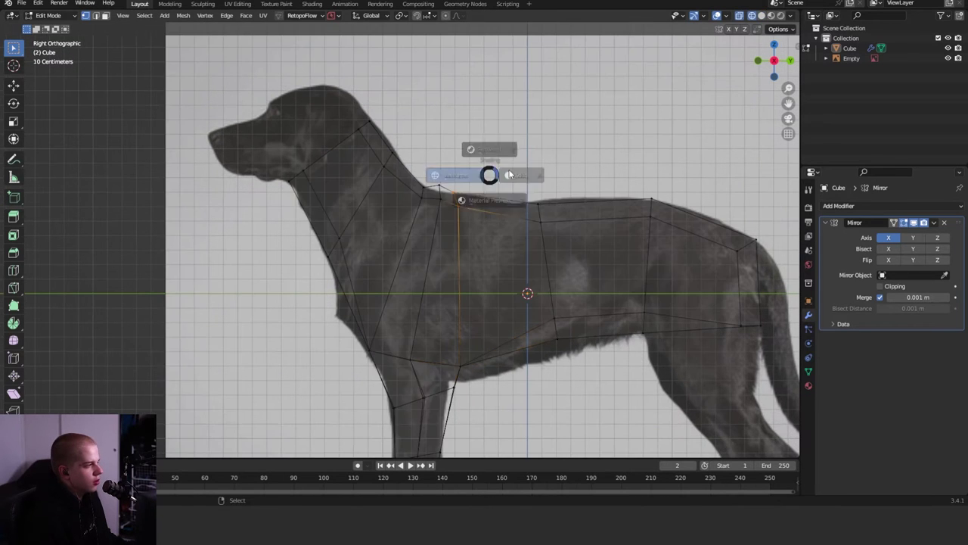
left_click(510, 175)
key("g")
key("shift+z")
- Reposition the vertices of the new shoulder loop at the withers to follow the reference topline
left_click_drag(423, 208, 449, 176)
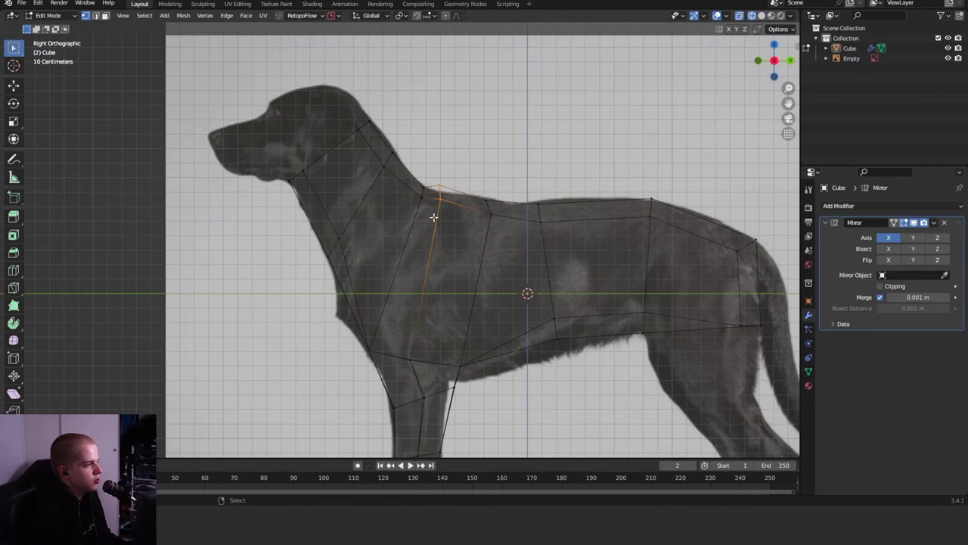
key("shift+z")
key("g")
left_click(434, 217)
key("shift+z")
key("shift+z")
- Select the front leg's middle edge loop in front view and scale it narrower
middle_click_drag(433, 217, 541, 240)
key("grave")
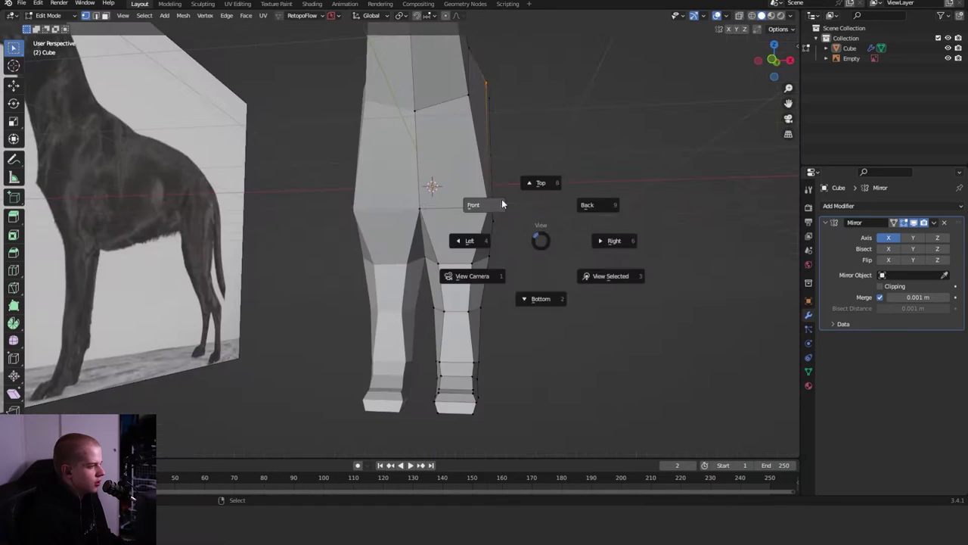
left_click(502, 202)
key("shift+z")
left_click_drag(404, 363, 479, 315)
key("shift+z")
key("s")
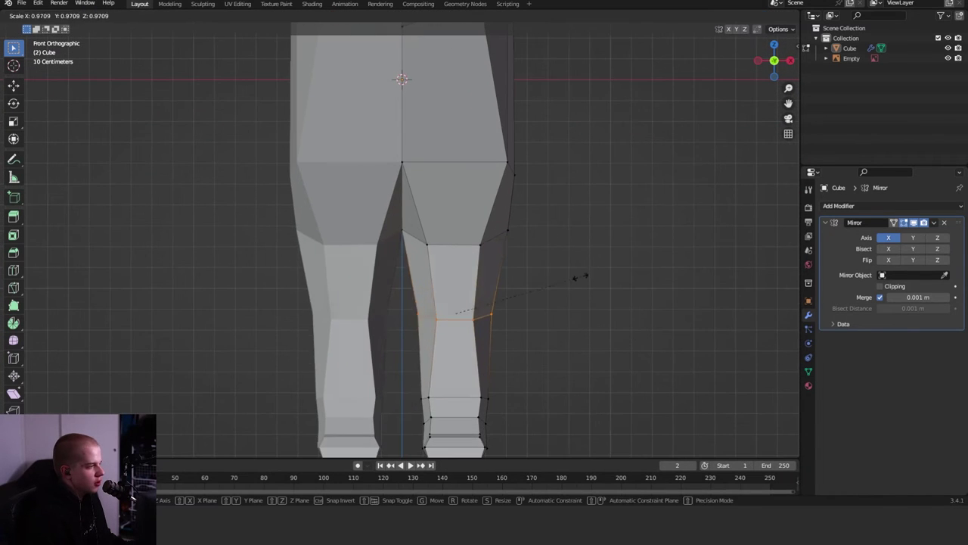
left_click(565, 285)
- Scale the front leg's elbow-height edge loop narrower and apply LoopTools Circle to it
key("shift+z")
key("g")
key("shift+z")
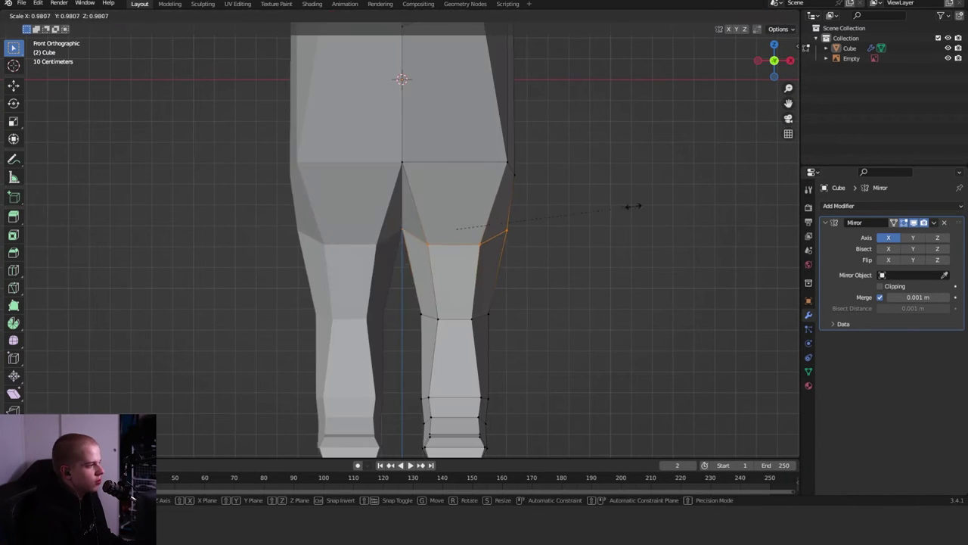
left_click(600, 215)
right_click(600, 214)
mouse_move(614, 199)
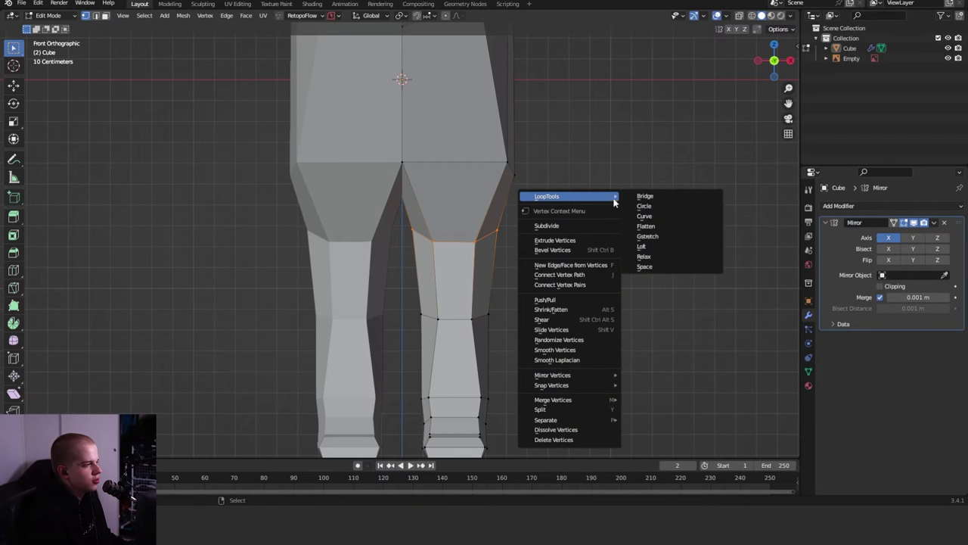
left_click(657, 209)
- Show the LoopTools operations among the editing add-ons beside the viewport
key("n")
left_click(793, 110)
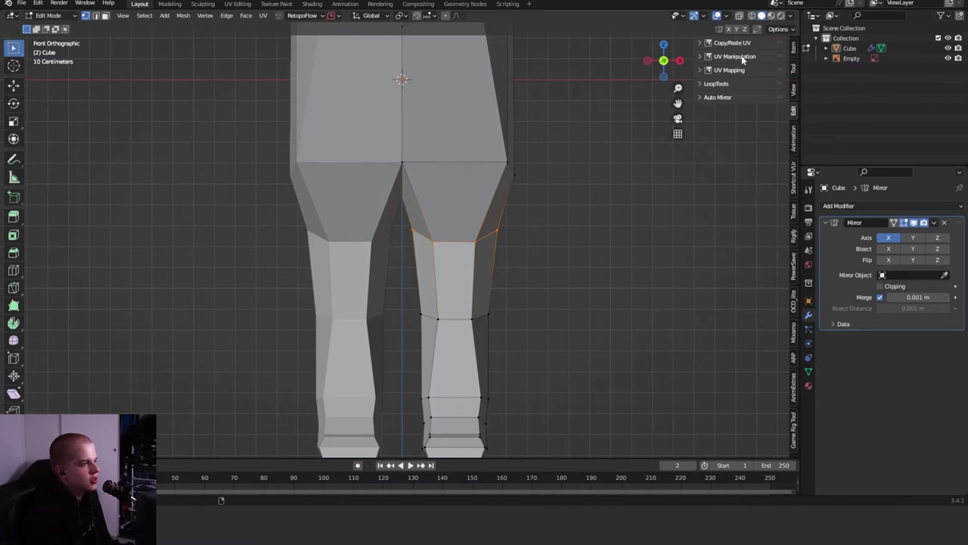
left_click(724, 85)
scroll(508, 258, "down", 3)
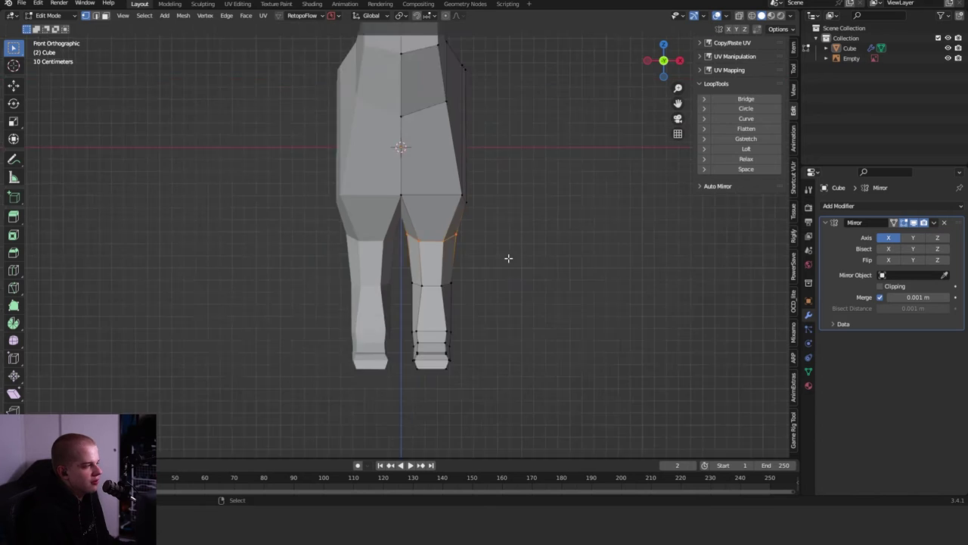
- Turn on Clipping in the Mirror modifier and bring the front leg's inner upper vertex onto the center seam
key("KP_3")
key("KP_1")
scroll(507, 258, "up", 4)
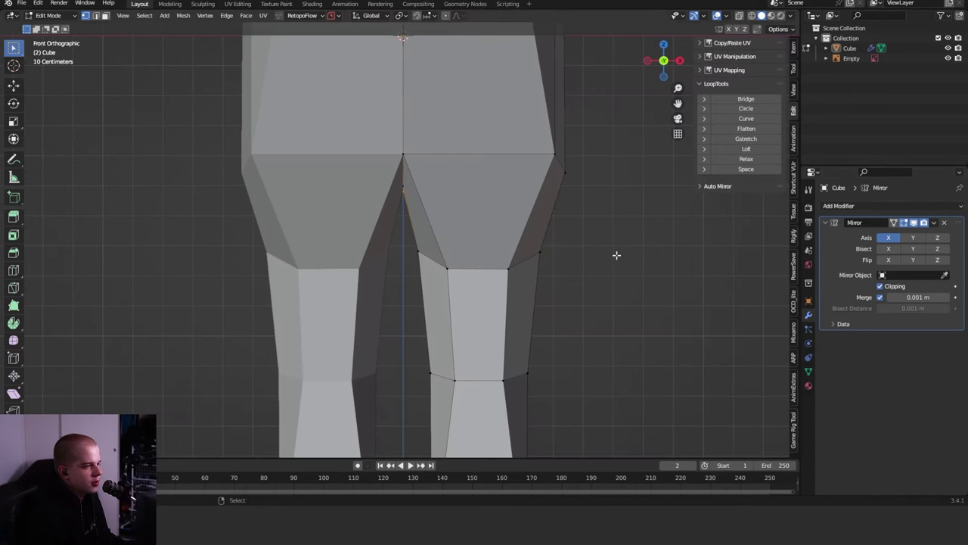
left_click(511, 227)
- Select the outer vertices where the front leg joins the chest and move them upward to slope the shoulder base
scroll(512, 227, "down", 2)
scroll(500, 227, "up", 1)
key("alt+z")
left_click_drag(487, 246, 518, 261)
key("alt+z")
key("g")
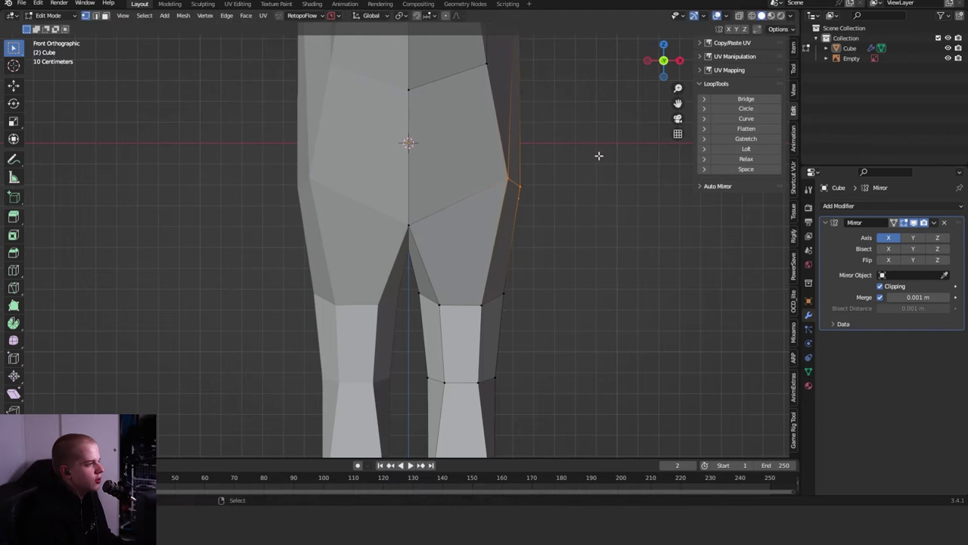
- Check the dog's overall body and front leg shape from the side and front against the reference
left_click(599, 156)
key("Tab")
middle_click_drag(599, 156, 571, 206)
scroll(571, 206, "down", 3)
key("KP_3")
scroll(530, 227, "up", 2)
scroll(492, 235, "down", 4)
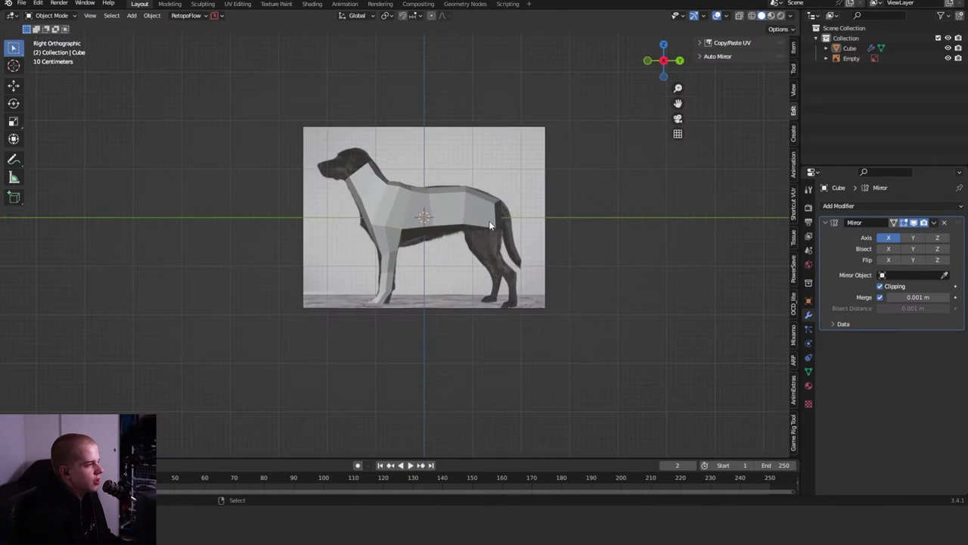
middle_click_drag(492, 234, 534, 246)
key("KP_1")
key("KP_3")
key("KP_1")
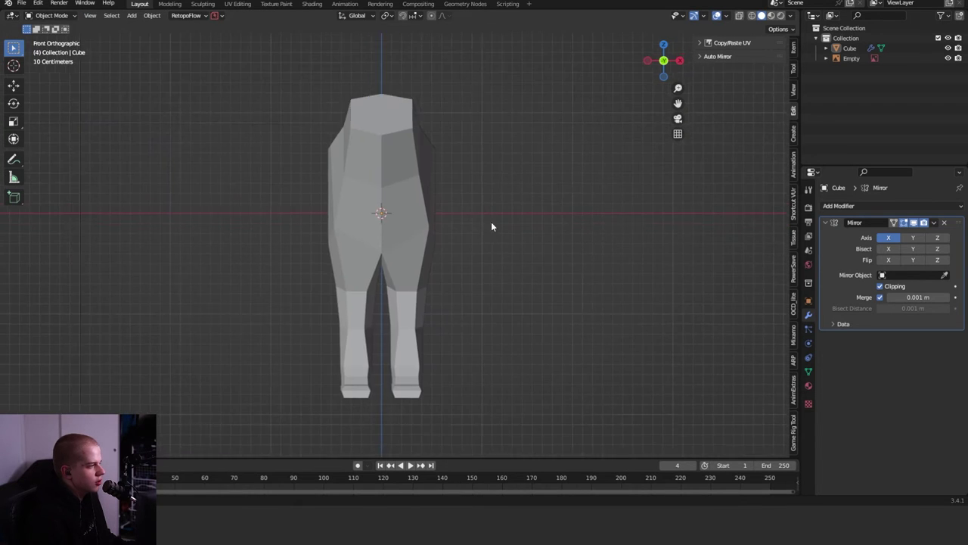
- Select the front leg's ankle edge loop and round it with LoopTools Circle
key("Tab")
scroll(421, 250, "up", 3)
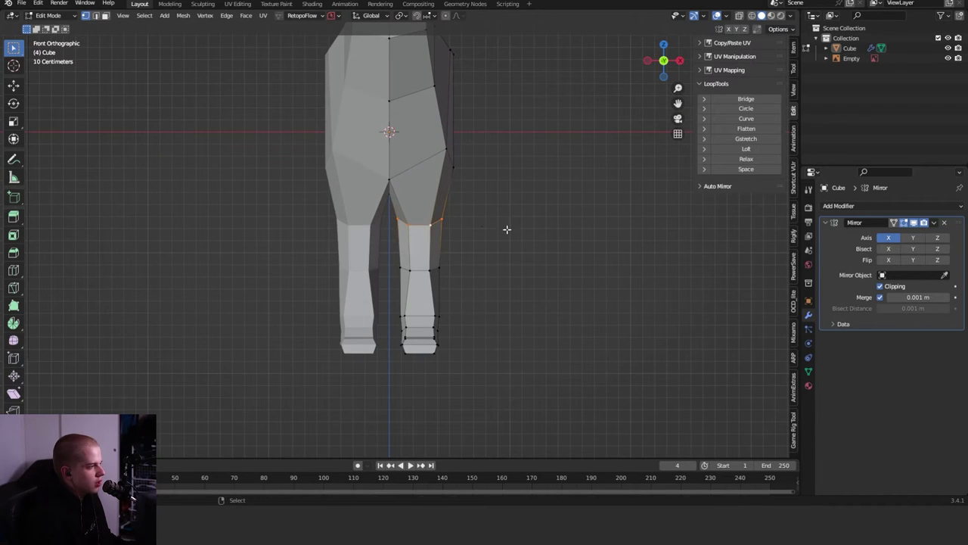
scroll(523, 264, "down", 2, "shift")
left_click(487, 255)
scroll(434, 285, "up", 3)
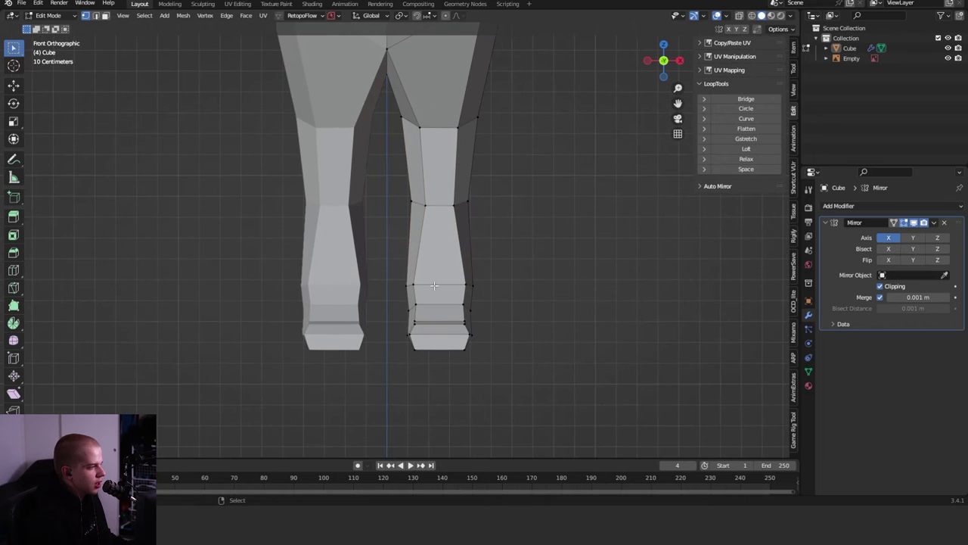
right_click(563, 251)
key("KP_3")
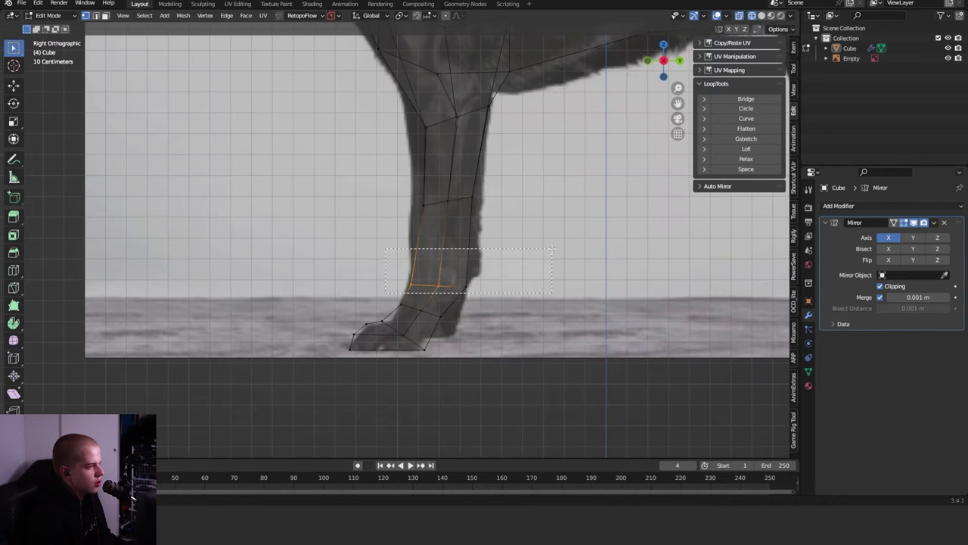
left_click_drag(552, 248, 552, 249)
right_click(556, 232)
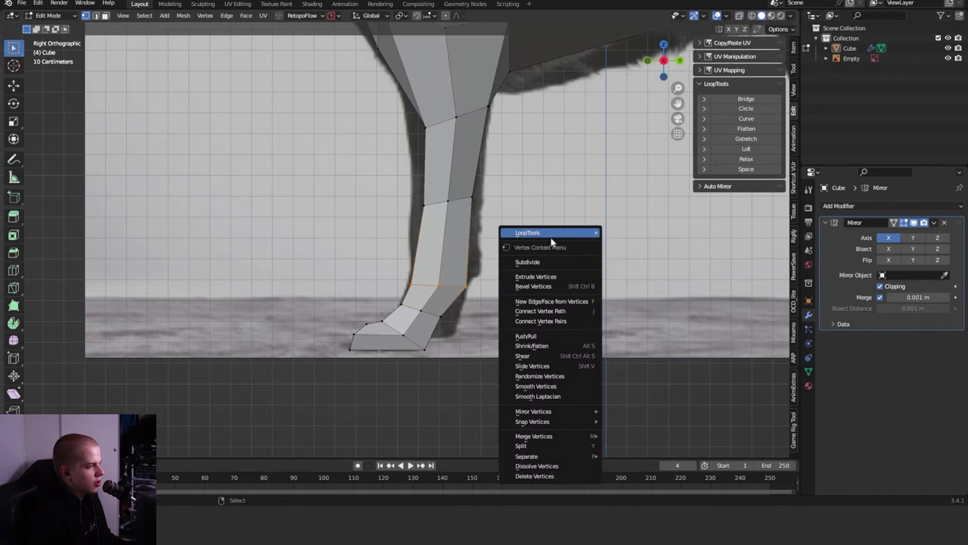
- Round the front leg's edge loop just below the ankle with LoopTools Circle
right_click(409, 312)
left_click(430, 285)
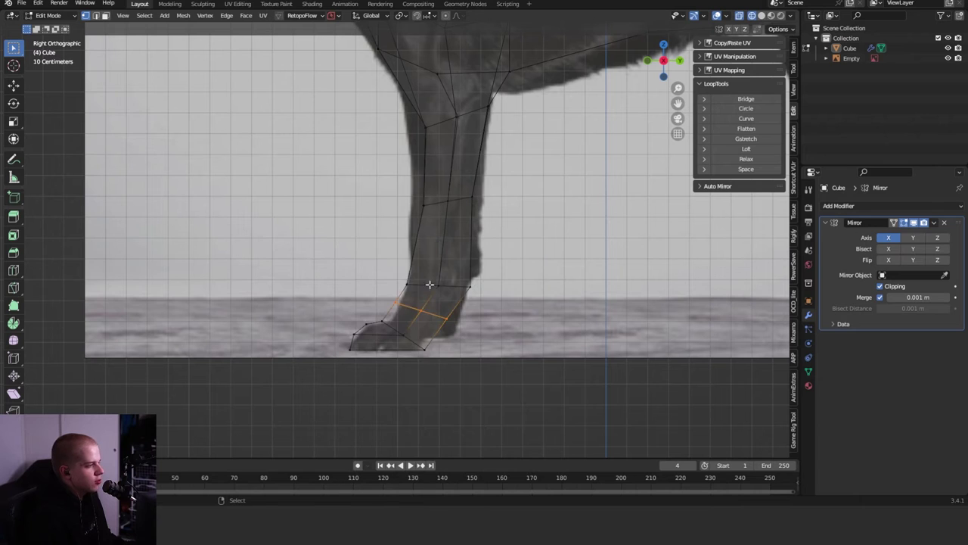
right_click(397, 323)
left_click(469, 263)
middle_click_drag(469, 263, 567, 277)
key("KP_3")
key("KP_1")
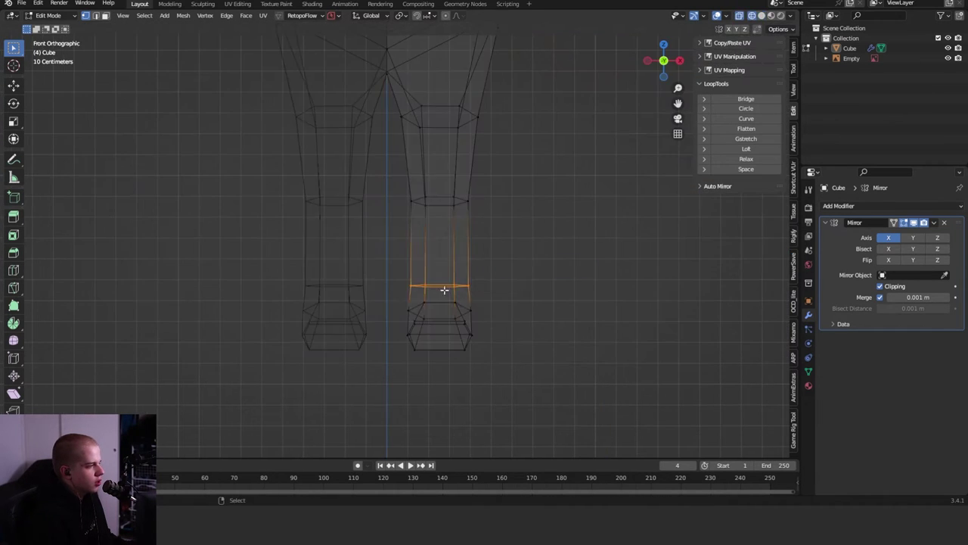
- Scale the front paw's upper edges and side edges narrower along the X axis
key("alt+z")
scroll(469, 227, "up", 4)
middle_click_drag(535, 251, 529, 257)
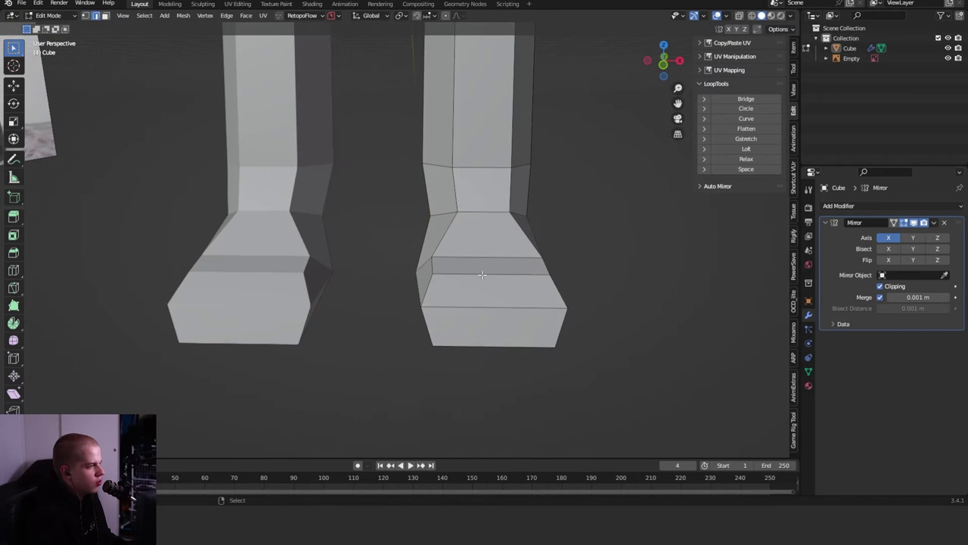
left_click(573, 255, "alt")
key("s")
key("x")
left_click(507, 316)
key("s")
key("x")
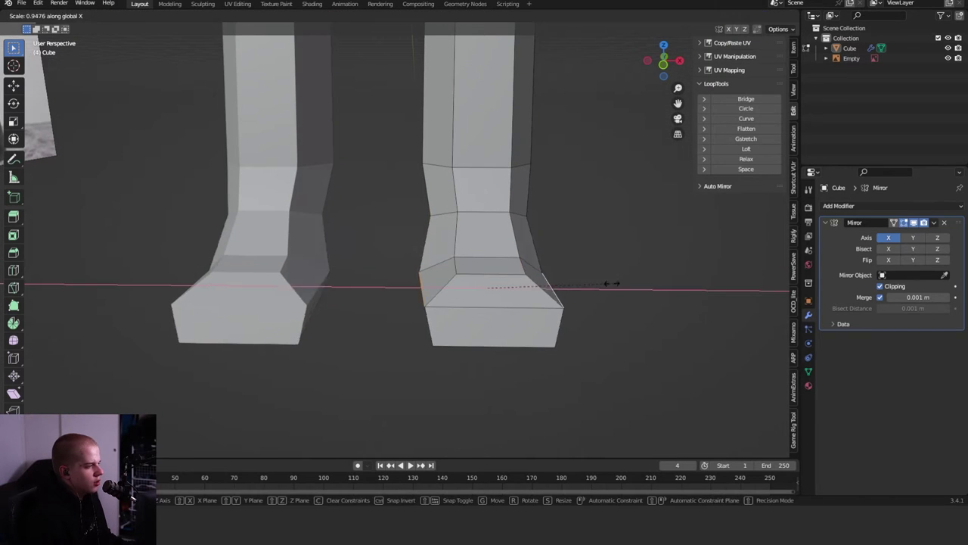
left_click(583, 283)
- Remove the extra edge across the top of the front paw to simplify its slope
middle_click_drag(584, 283, 424, 212)
key("x")
left_click(352, 331)
key("KP_3")
key("Tab")
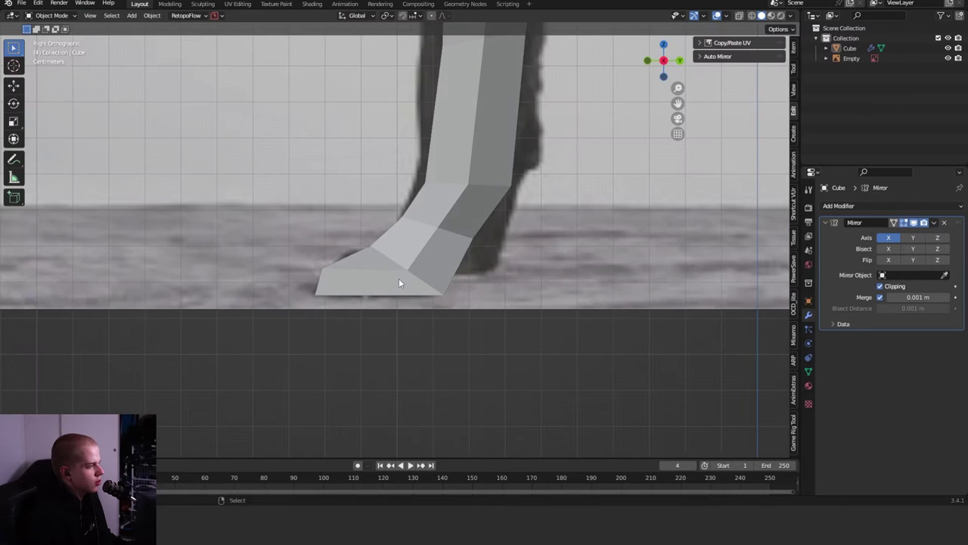
- Add a vertical edge loop through the hindquarters and raise its top vertices to round the rump
key("Tab")
scroll(479, 280, "down", 5)
key("Tab")
key("KP_3")
key("Tab")
scroll(491, 269, "up", 4)
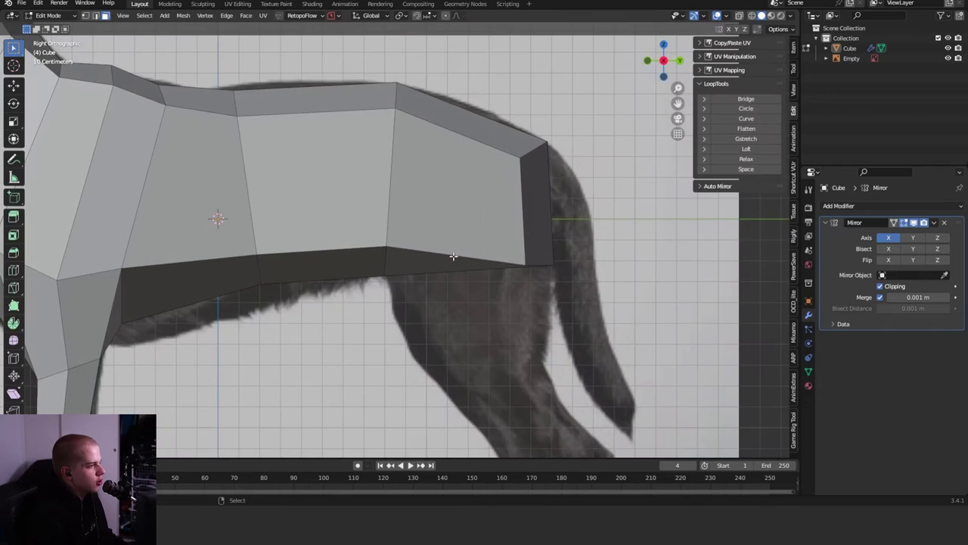
scroll(492, 269, "down", 2)
scroll(492, 270, "up", 2)
key("1")
scroll(421, 246, "up", 2)
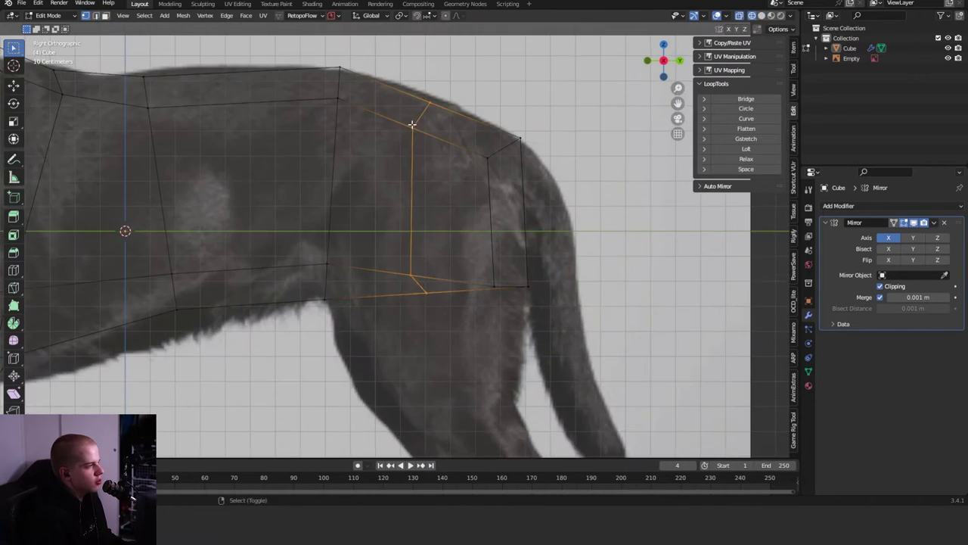
middle_click_drag(508, 102, 473, 258)
key("KP_3")
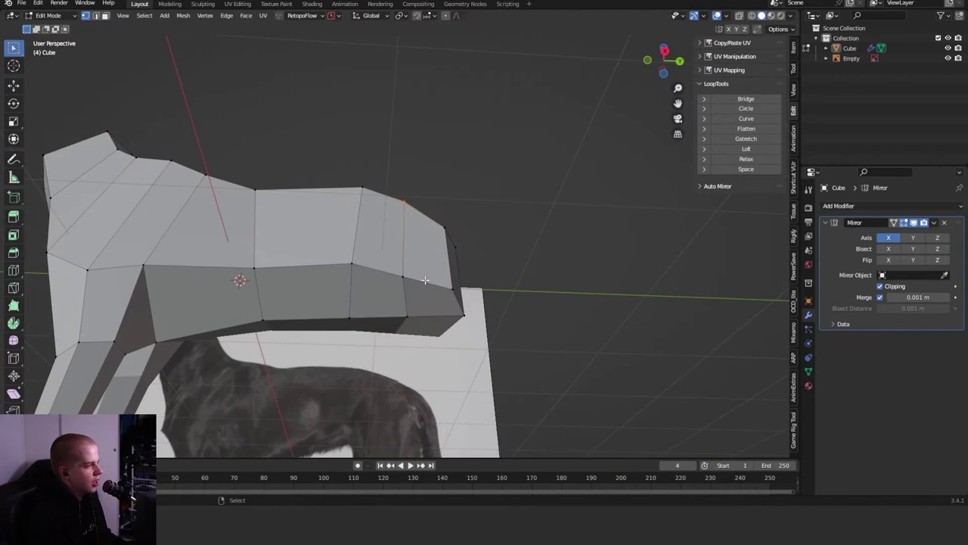
- Turn off Clipping in the Mirror modifier and extrude the two rear underside faces downward to start the hind leg
scroll(434, 290, "up", 2)
middle_click_drag(388, 299, 441, 216)
scroll(525, 249, "up", 3)
left_click(879, 286)
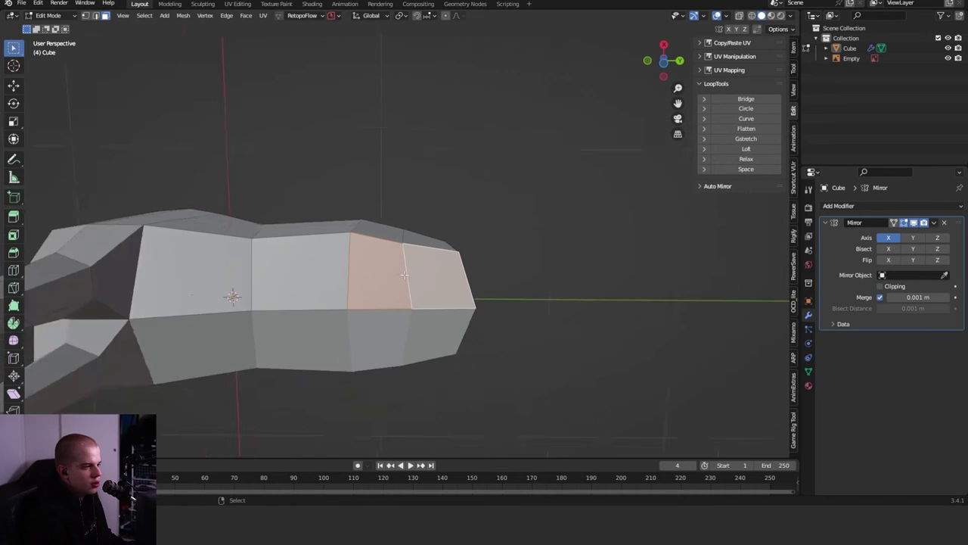
key("grave")
left_click(538, 216)
key("e")
left_click(569, 212)
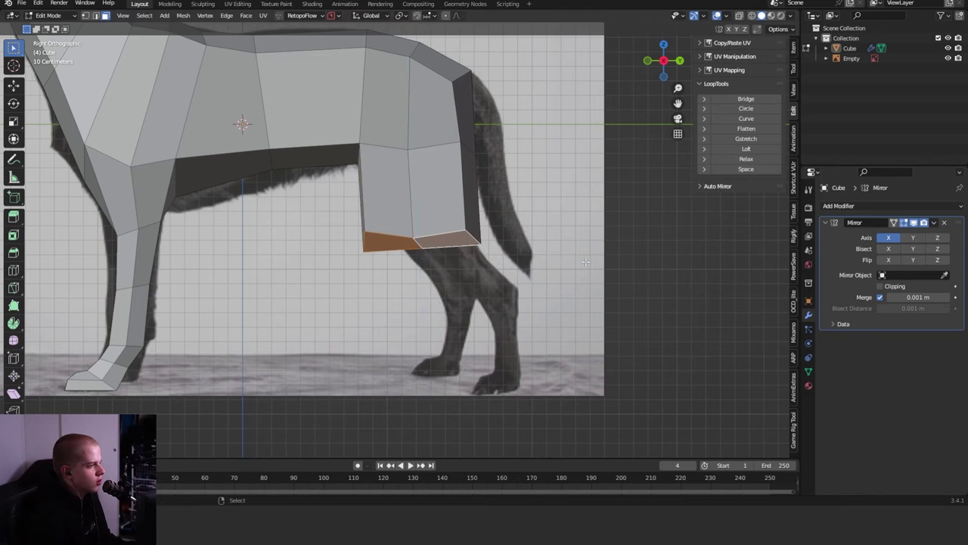
- Round the extruded faces with LoopTools Circle, then rotate, shrink and place them at the hock of the reference's hind leg
right_click(571, 211)
mouse_move(605, 214)
left_click(644, 220)
scroll(645, 220, "down", 3)
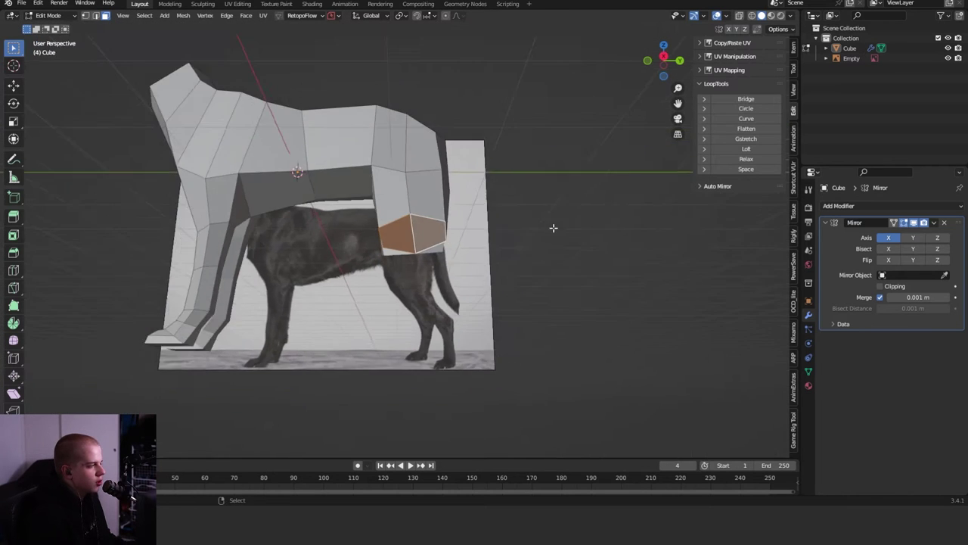
key("alt+z")
scroll(555, 225, "up", 3)
key("r")
left_click(544, 253)
key("s")
scroll(593, 247, "up", 2)
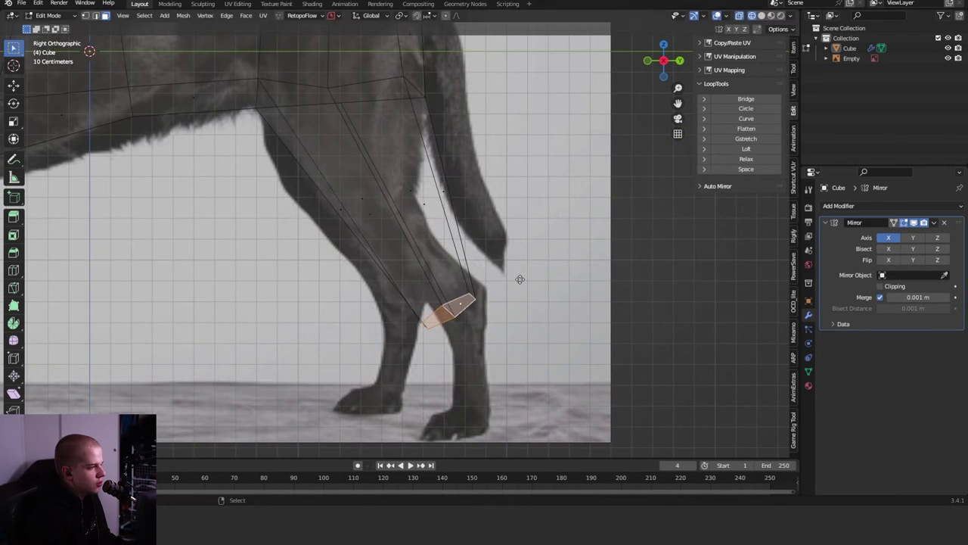
left_click(519, 274)
- Extrude the hind leg down to just above the paw, flatten its end and fit it to the reference
scroll(522, 191, "down", 1)
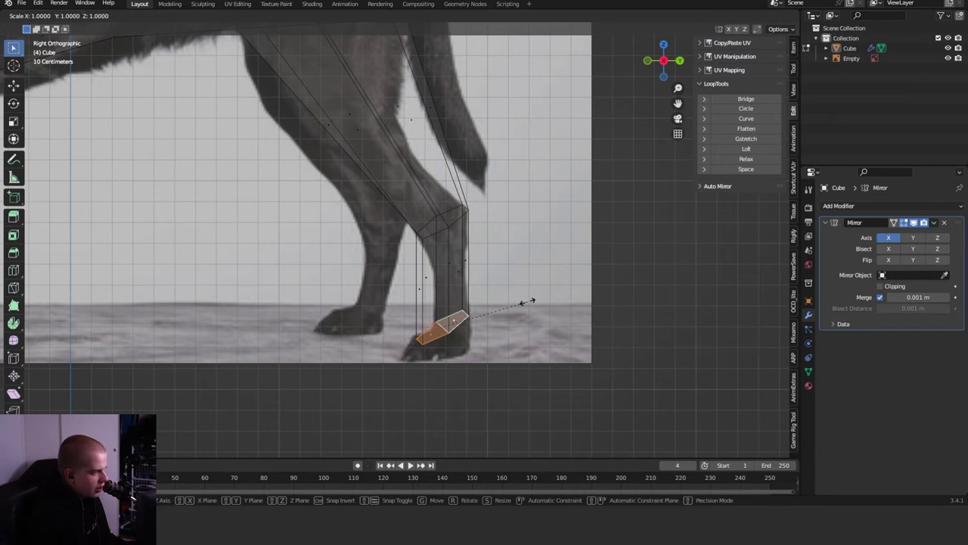
key("Return")
key("g")
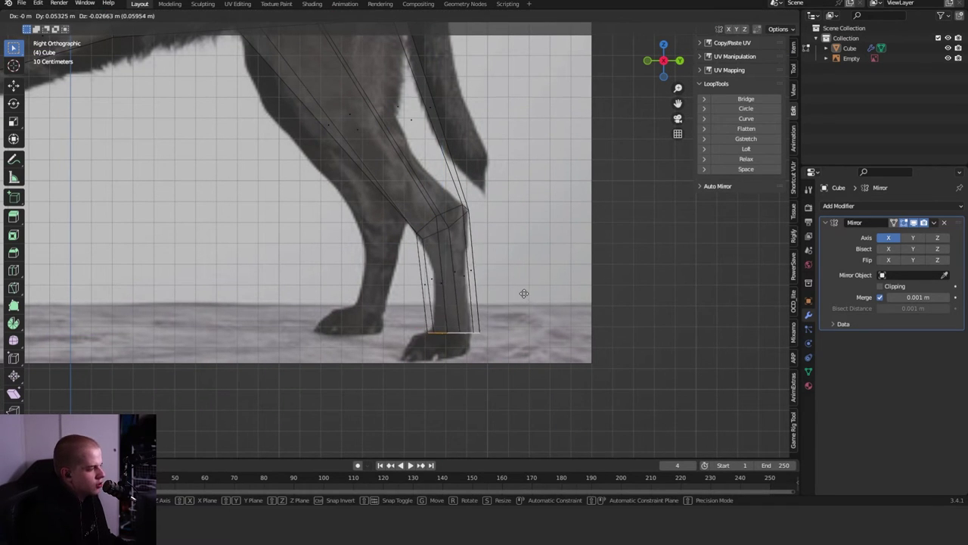
left_click(522, 296)
key("s")
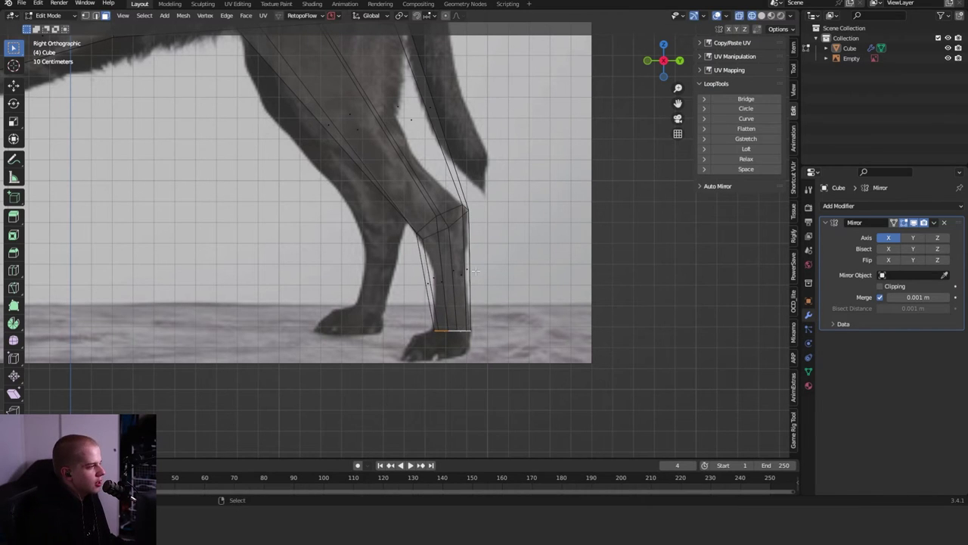
- Add a rounded edge loop midway between the hock and the hind leg's lower end and scale it to the reference outline
key("alt+z")
key("alt+z")
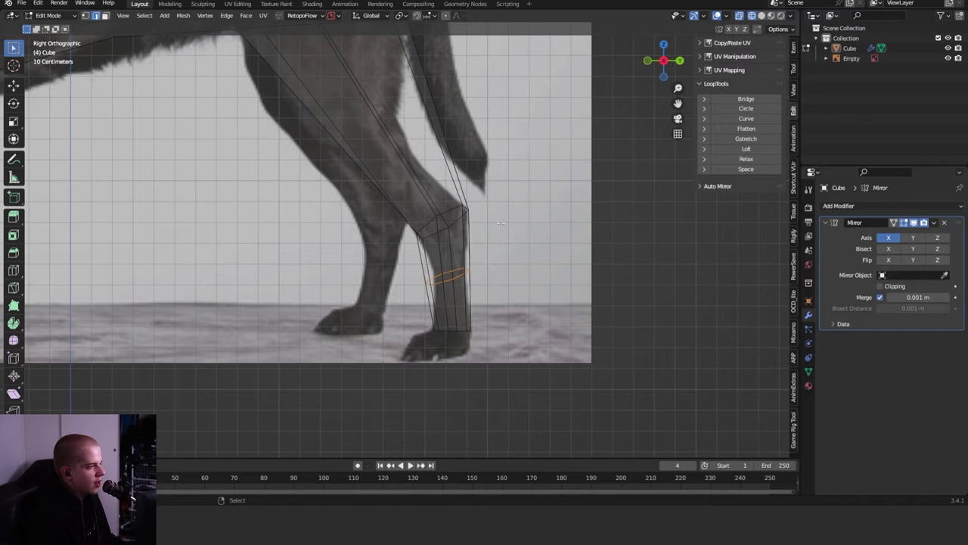
key("s")
left_click(541, 260)
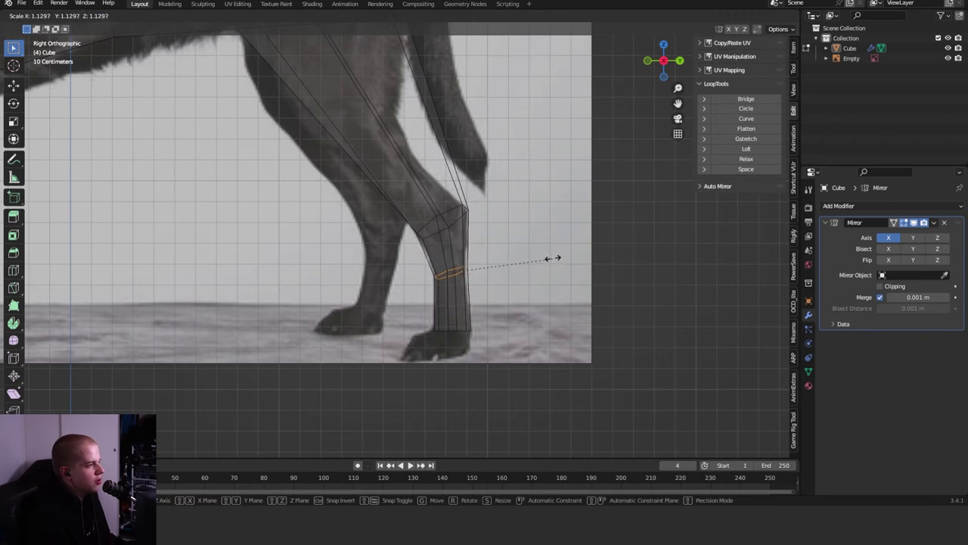
left_click(552, 258)
- Add an edge loop across the hind leg's thigh, round it with LoopTools Circle and move it onto the reference's knee
scroll(553, 258, "down", 5)
scroll(449, 243, "up", 4)
key("ctrl+r")
right_click(411, 217)
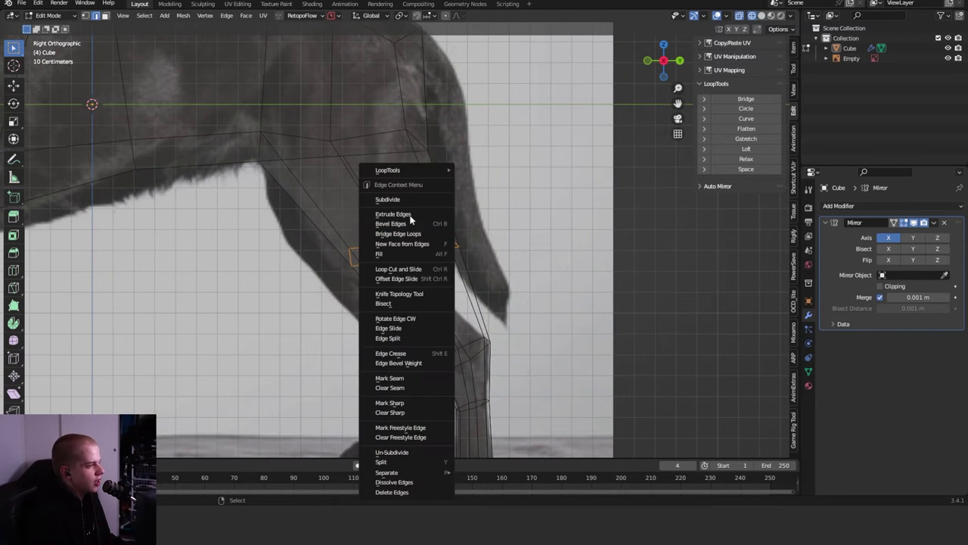
mouse_move(401, 174)
left_click(497, 182)
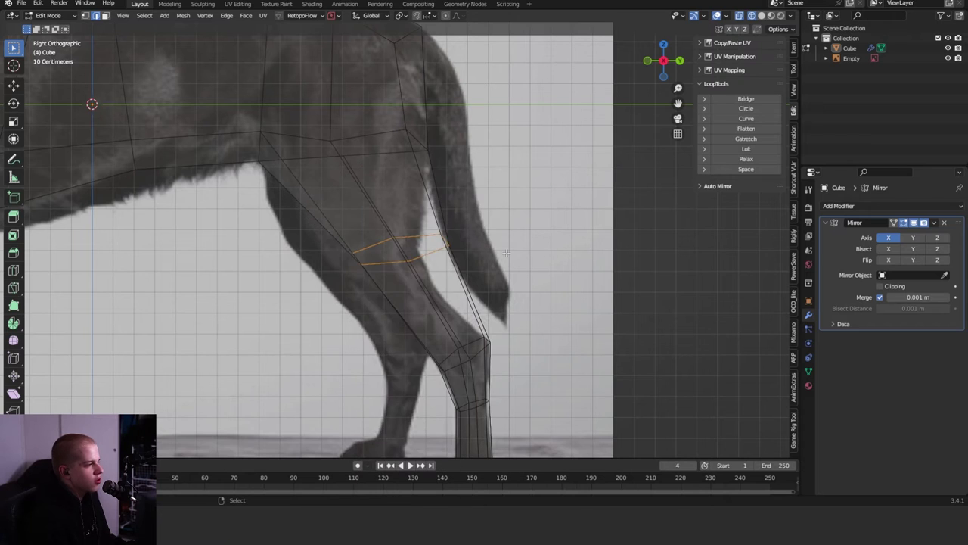
key("g")
key("g")
left_click(547, 228)
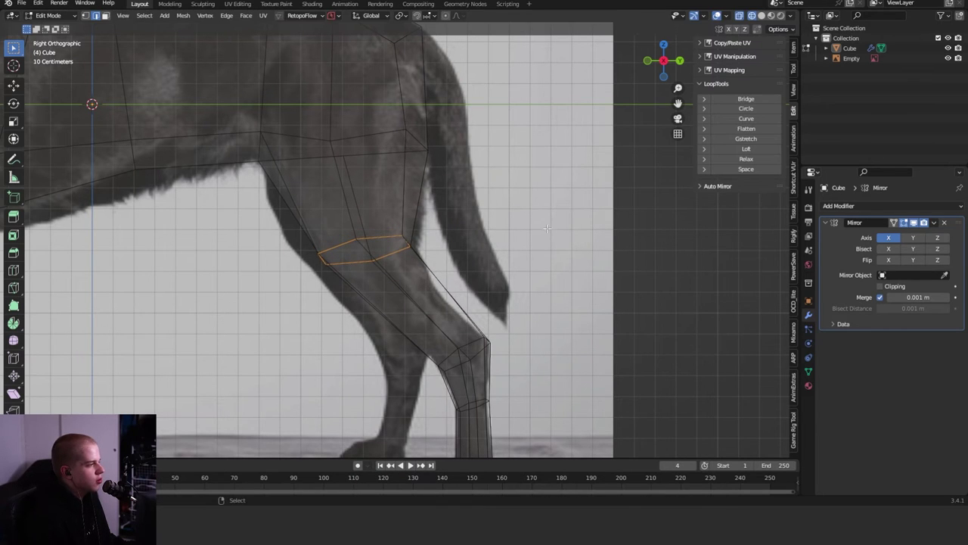
- Add an edge loop between the hind leg's knee and hock and align it with the reference outline
scroll(446, 285, "down", 4)
key("g")
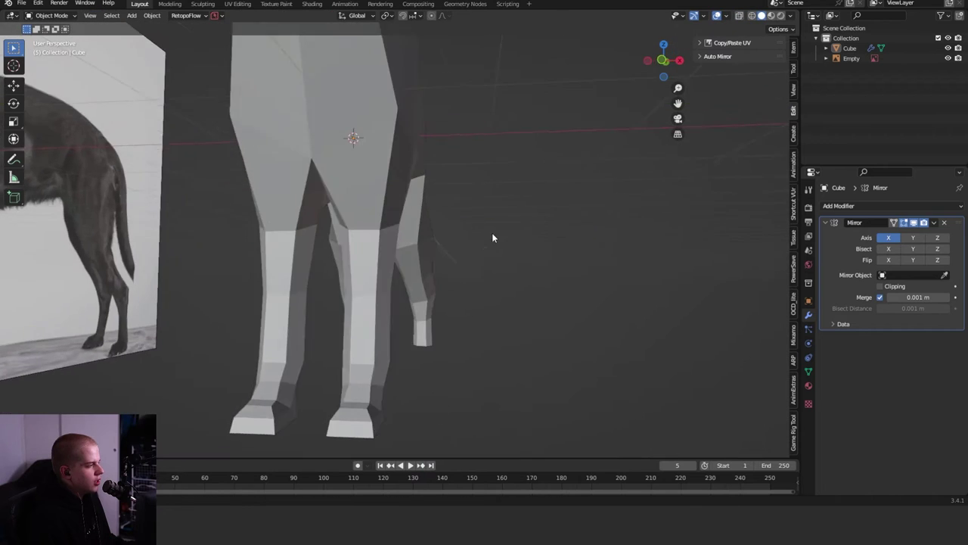
middle_click_drag(492, 237, 439, 216)
key("grave")
left_click(496, 170)
key("Tab")
scroll(374, 243, "up", 4)
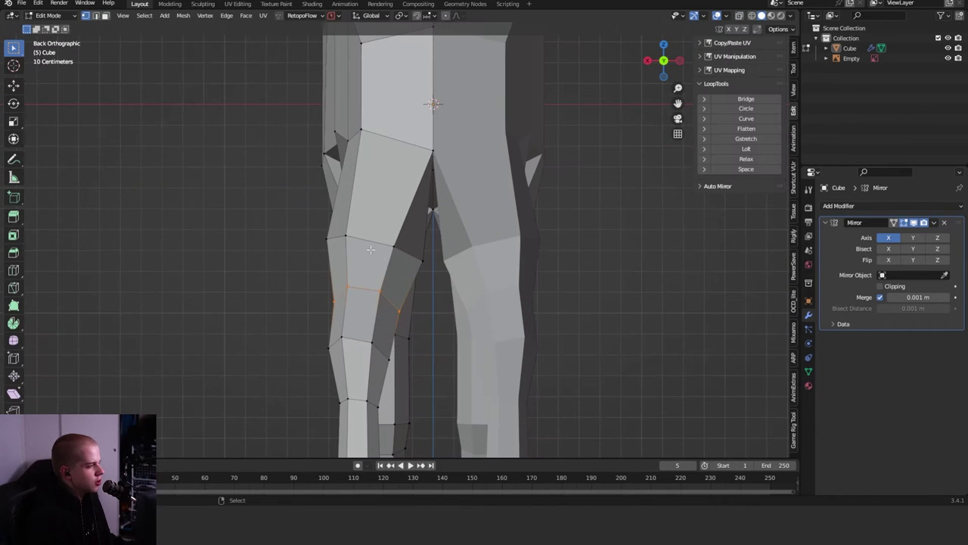
- Move the selected vertices where the hind leg meets the flank outward along X by about 0.09 m
middle_click_drag(469, 272, 359, 296)
scroll(403, 248, "up", 2)
key("KP_7")
key("g")
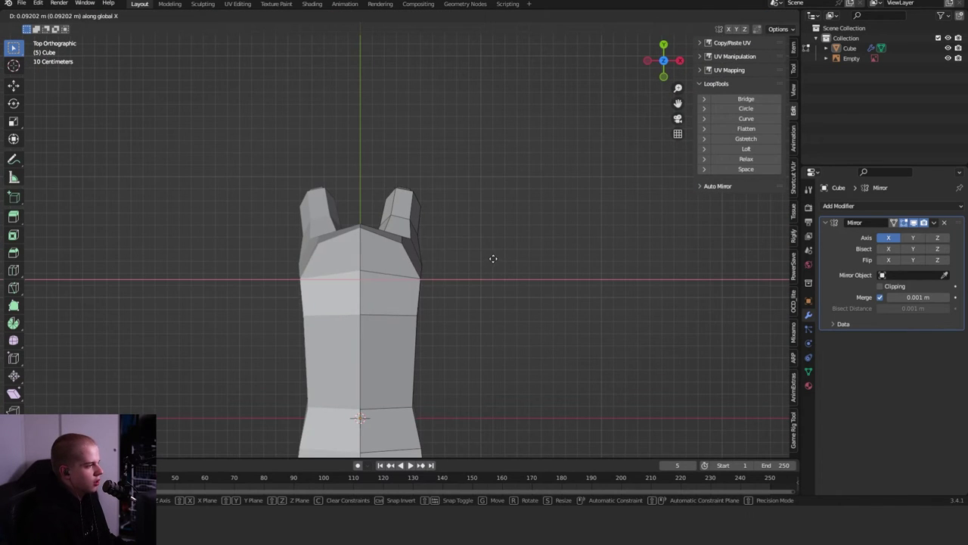
left_click(493, 258)
- Reposition the vertices near the top of the hind leg's inner side to smooth the thigh
middle_click_drag(474, 286, 423, 281)
left_click(488, 275)
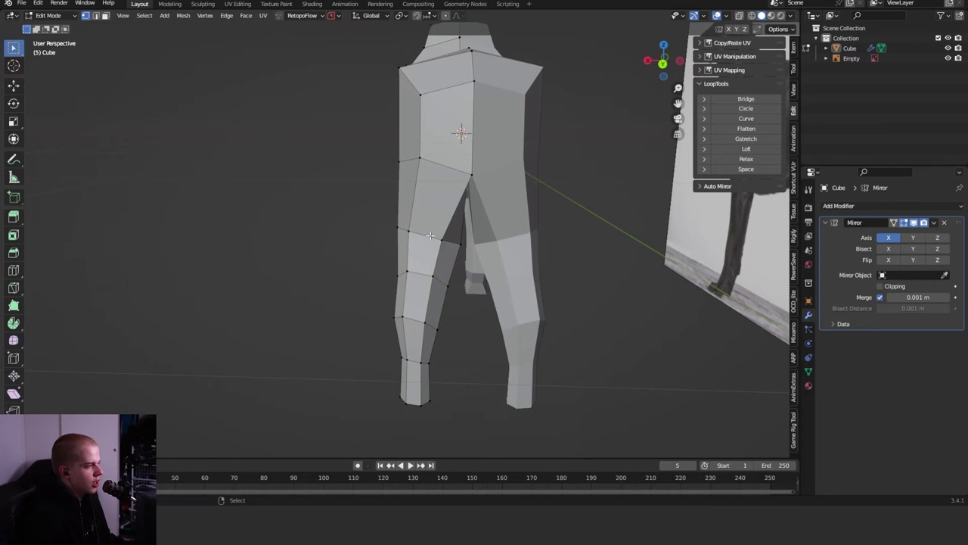
middle_click_drag(430, 235, 349, 363)
left_click(482, 149)
key("g")
left_click(491, 182)
- Select the lower hind leg from the hock down and shift it slightly inward with the Z axis locked
left_click_drag(348, 363, 428, 247)
key("alt+z")
key("alt+z")
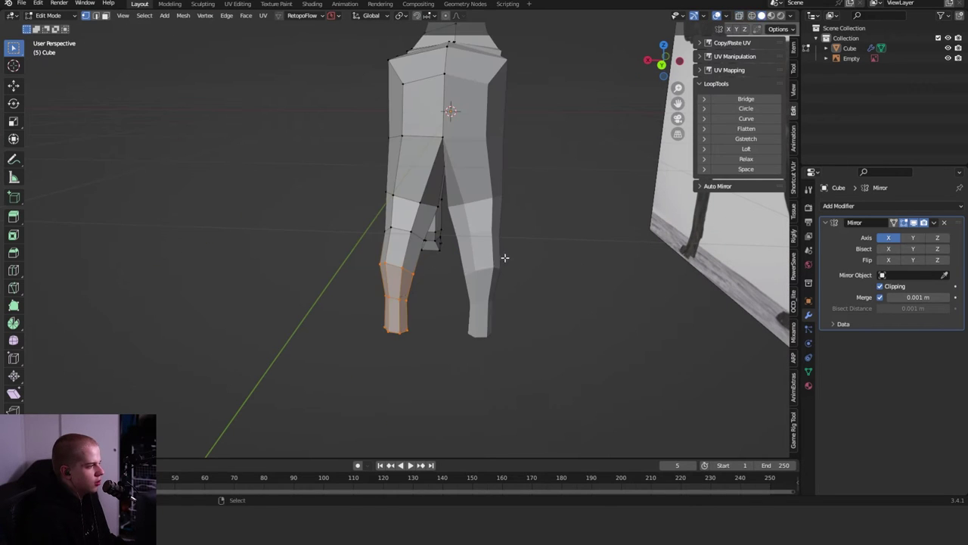
key("g")
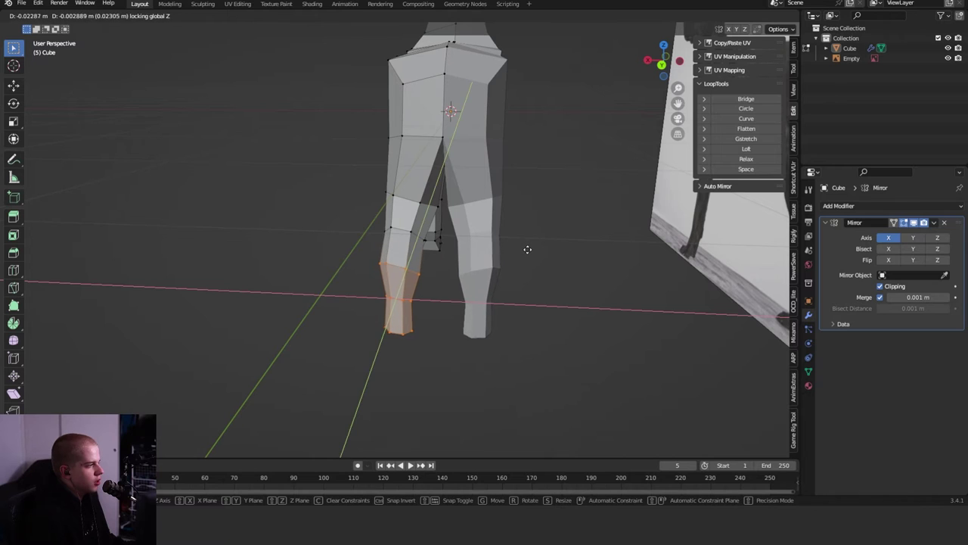
left_click(516, 252)
- Move the lower hind leg forward along Y by about 0.12 m using proportional editing
key("KP_3")
key("alt+z")
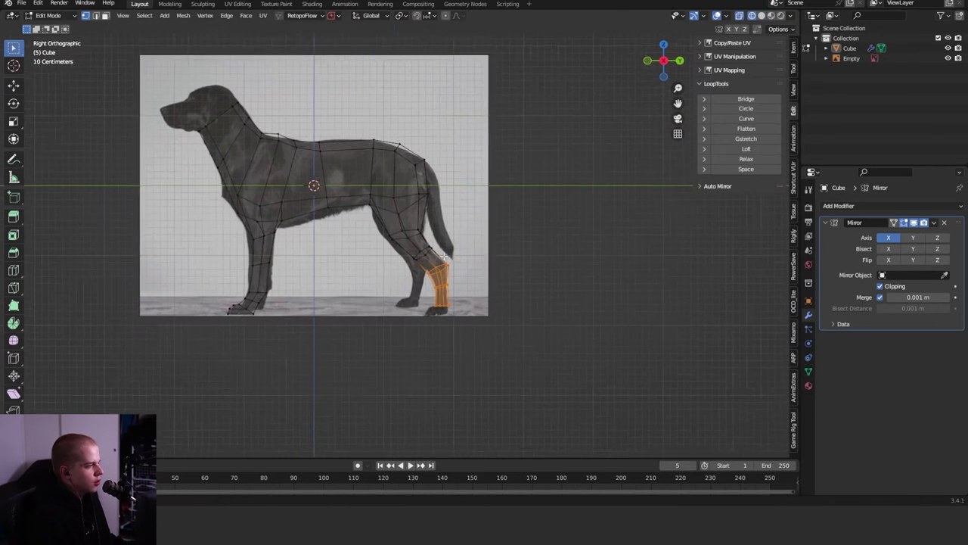
scroll(439, 445, "up", 5)
key("alt+z")
scroll(559, 257, "down", 2)
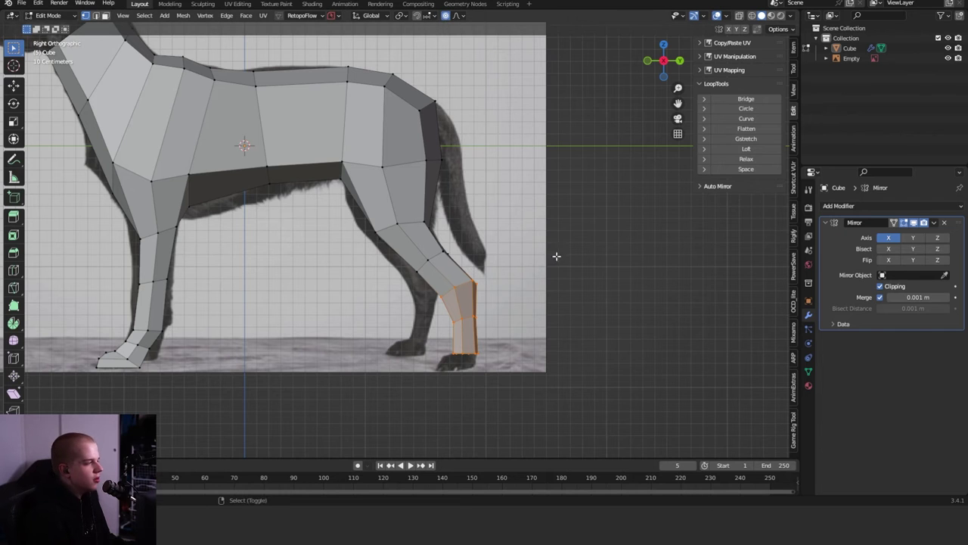
scroll(556, 255, "up", 2)
key("g")
key("y")
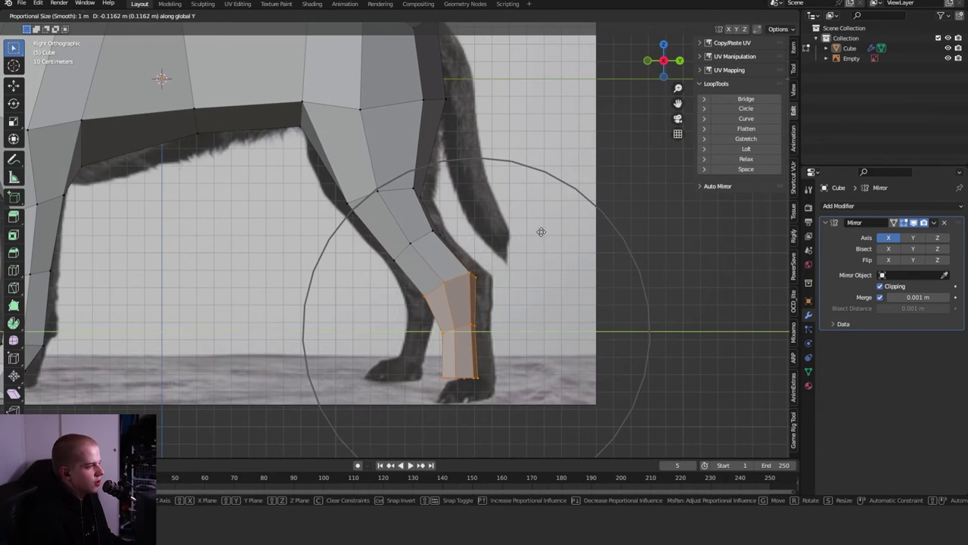
left_click(541, 232)
- Extrude the bottom end of the hind leg downward about 0.1 m to form the foot's base
key("Tab")
scroll(535, 223, "down", 3)
middle_click_drag(534, 224, 500, 233)
key("KP_1")
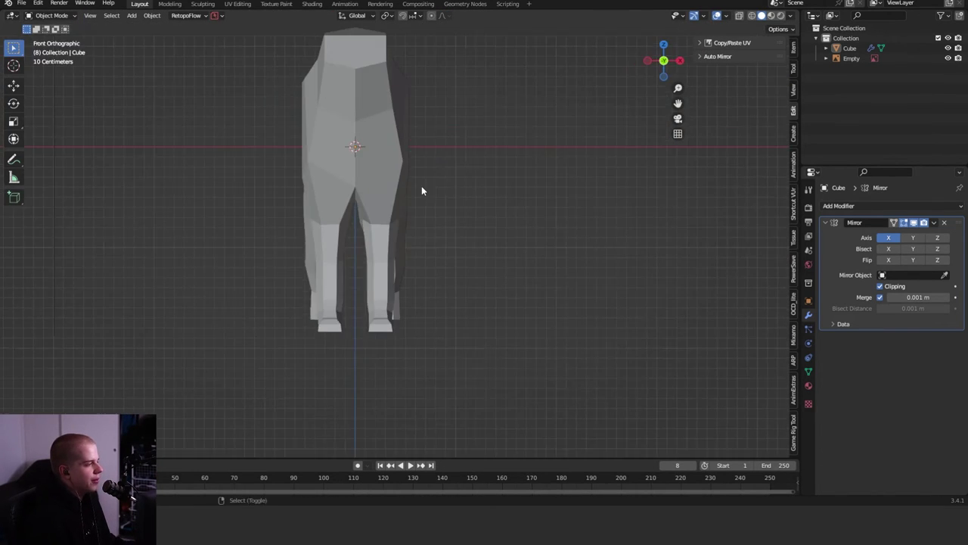
middle_click_drag(422, 190, 447, 270)
key("grave")
left_click(522, 270)
key("Tab")
scroll(522, 250, "up", 5)
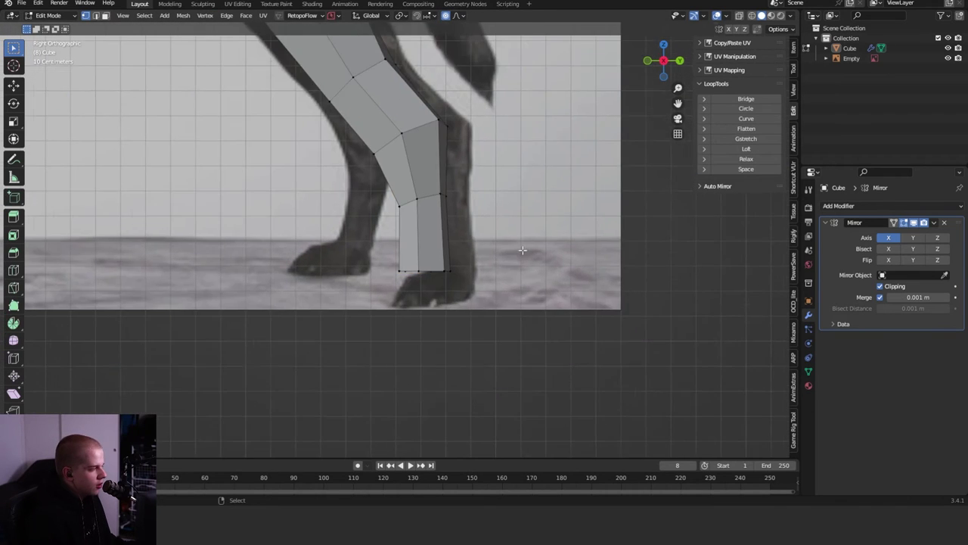
scroll(523, 249, "up", 2)
left_click_drag(331, 335, 493, 258)
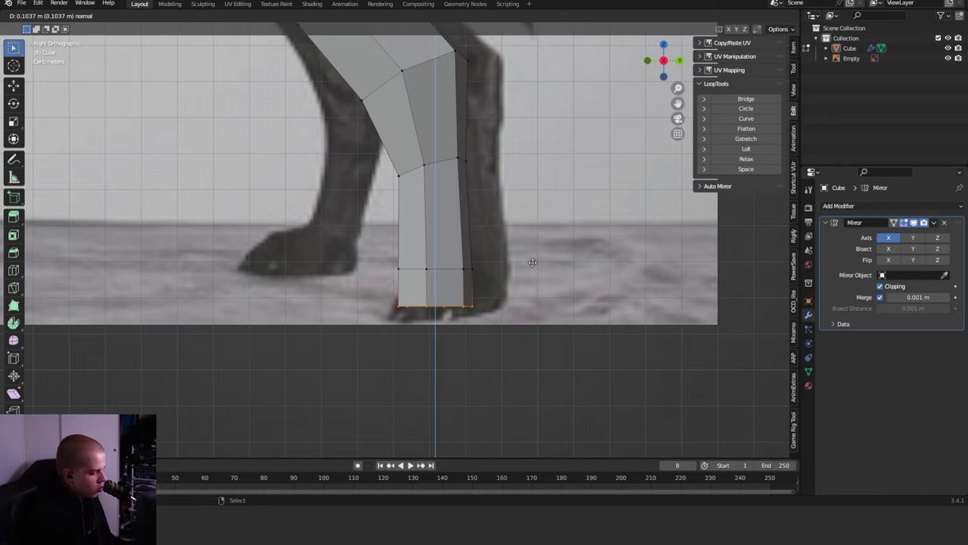
left_click(533, 270)
- Change the snapping target and snap the hind foot's bottom vertices along Z to the level of the front paw's sole
scroll(533, 270, "down", 3)
middle_click_drag(454, 227, 537, 227, "shift")
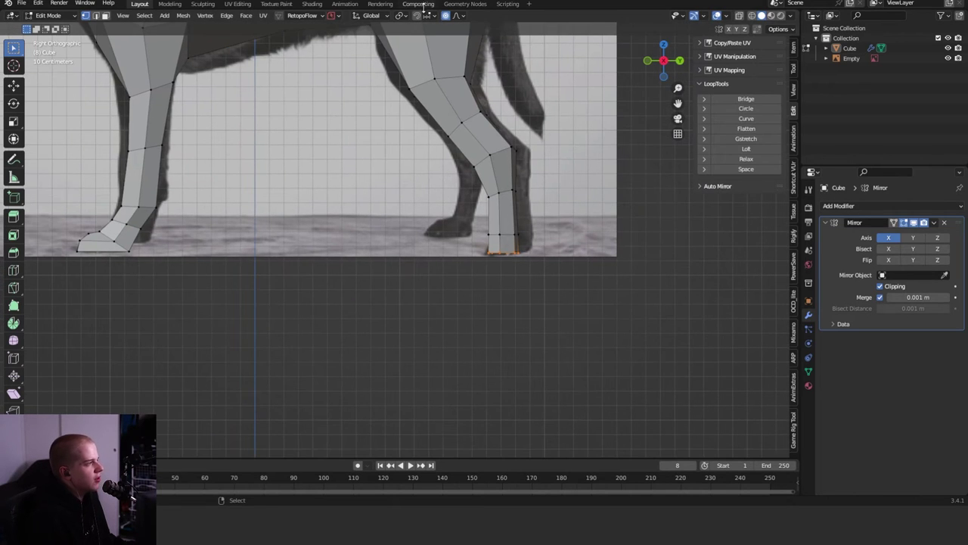
left_click(430, 16)
left_click(401, 56)
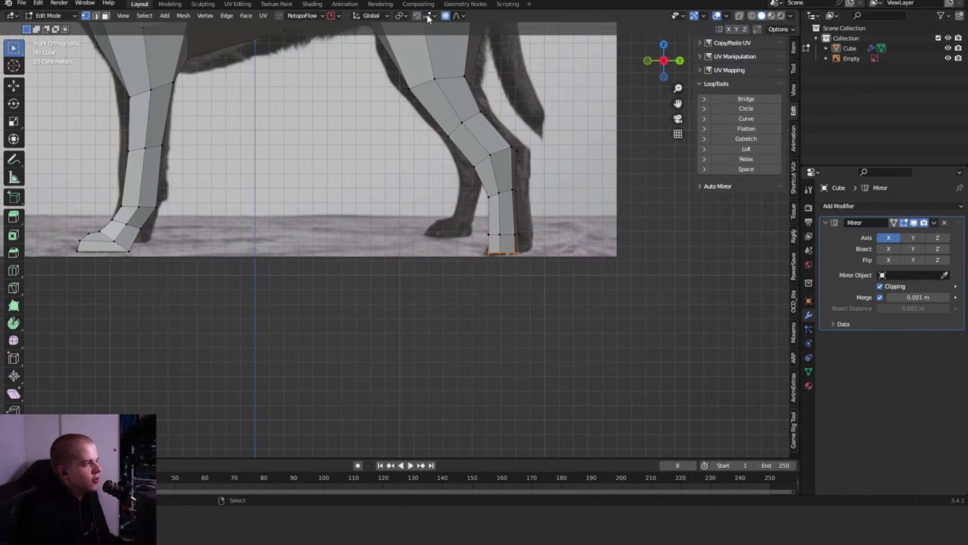
left_click(429, 16)
left_click(406, 57)
middle_click_drag(151, 250, 231, 249, "shift")
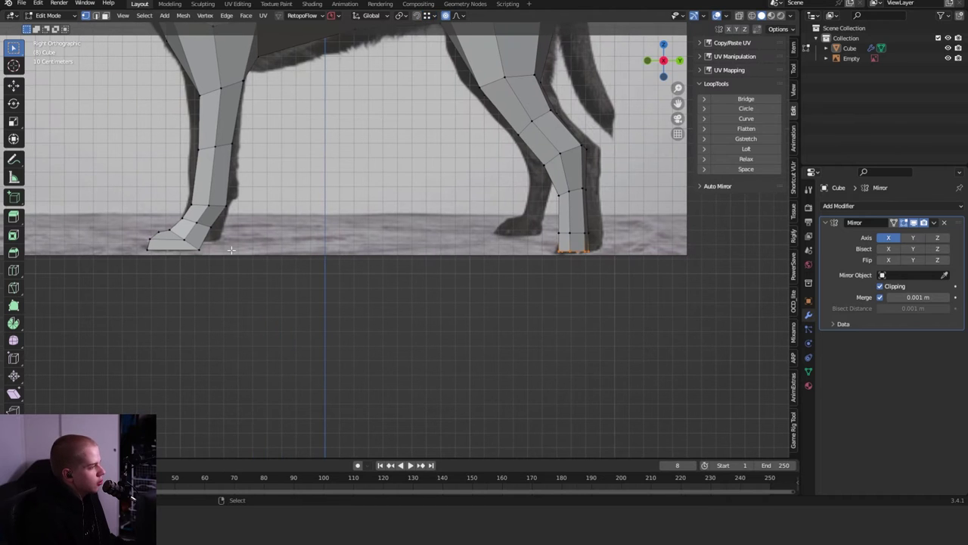
key("g")
key("Escape")
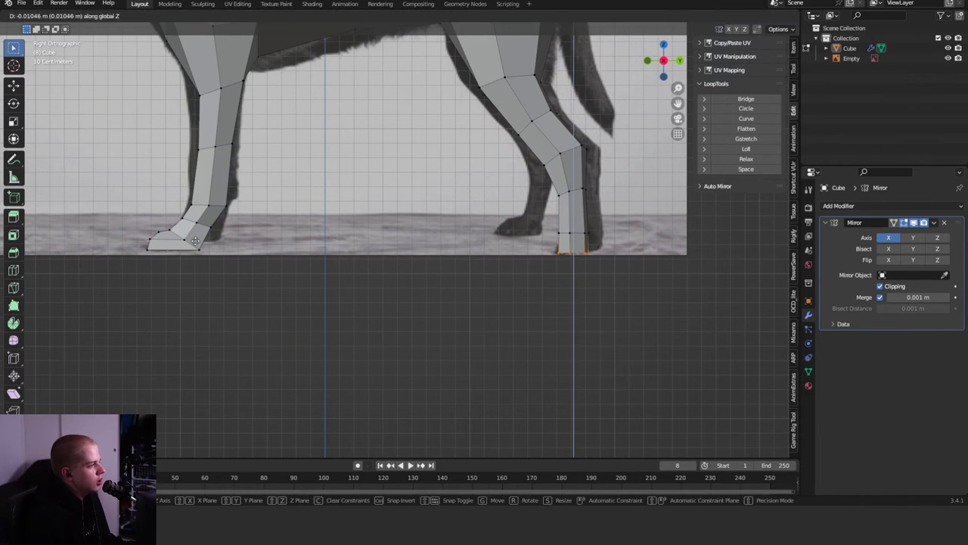
left_click(101, 243)
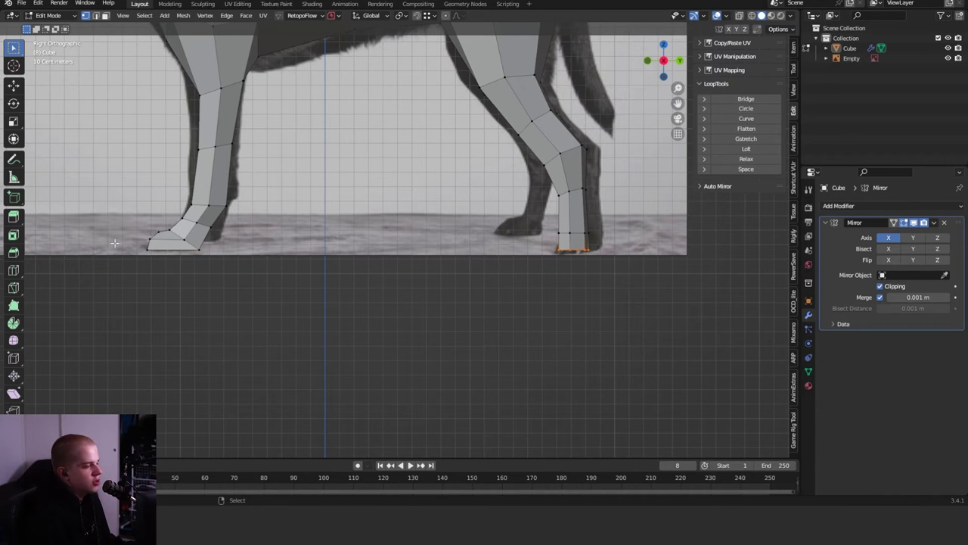
- Extrude the front face of the hind foot forward into a paw and reposition its upper front edge
middle_click_drag(561, 220, 420, 242, "shift")
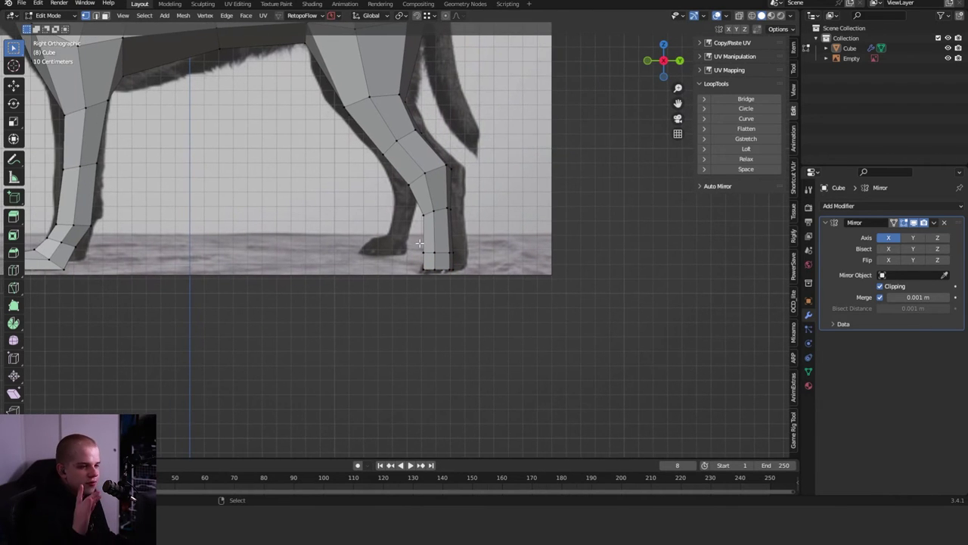
middle_click_drag(394, 203, 397, 254)
key("e")
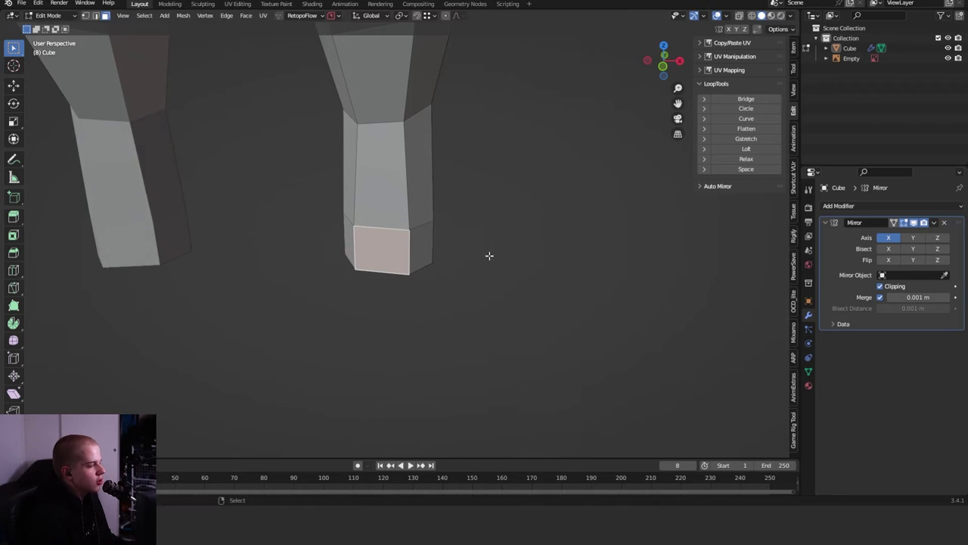
key("shift+z")
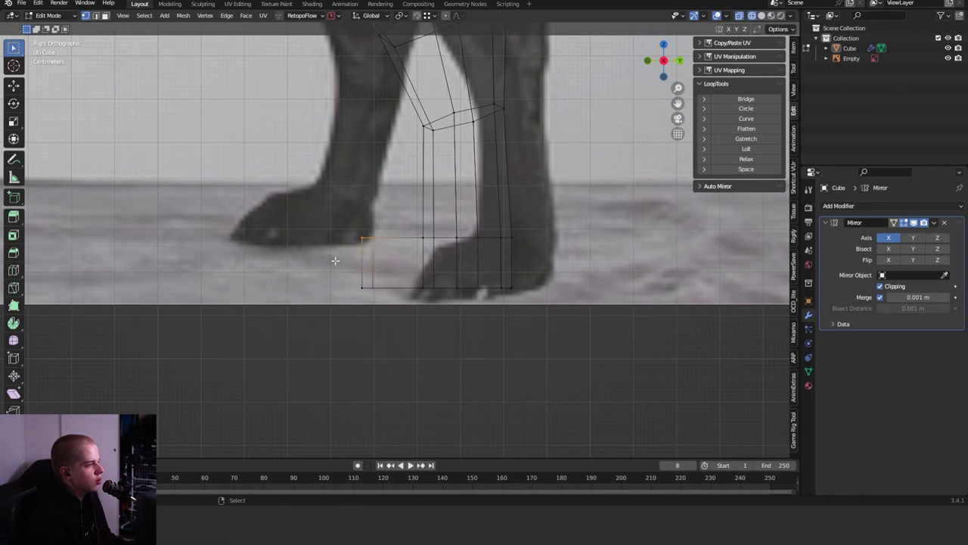
key("shift+z")
key("g")
left_click(370, 243)
- Examine the hind paws, legs and overall body shape from several angles
mouse_move(370, 243)
middle_mouse_down()
mouse_move(457, 260)
mouse_move(404, 232)
mouse_move(472, 254)
mouse_move(475, 227)
middle_mouse_up()
scroll(313, 259, "up", 3)
key("KP_1")
key("Tab")
key("grave")
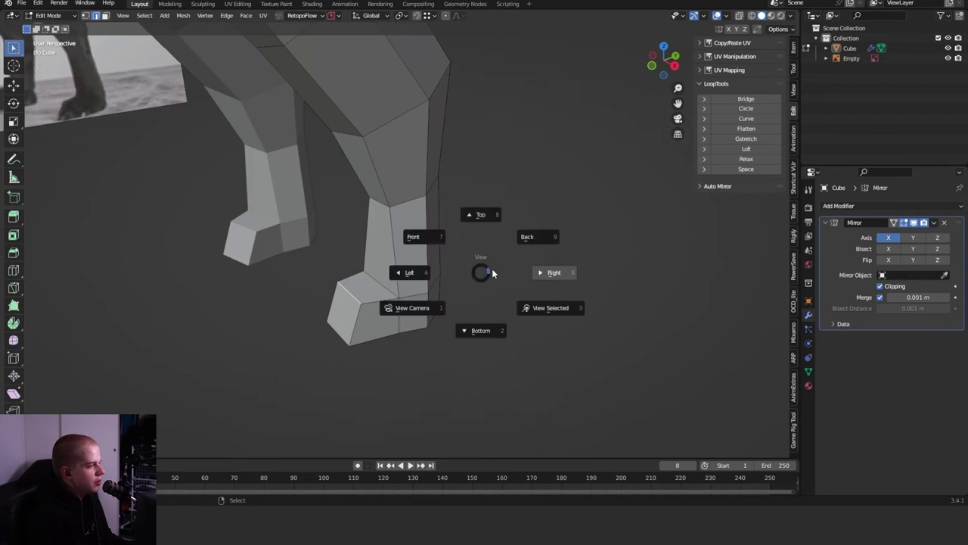
left_click(551, 275)
scroll(380, 288, "down", 2)
middle_click_drag(380, 287, 494, 221)
key("KP_3")
key("Tab")
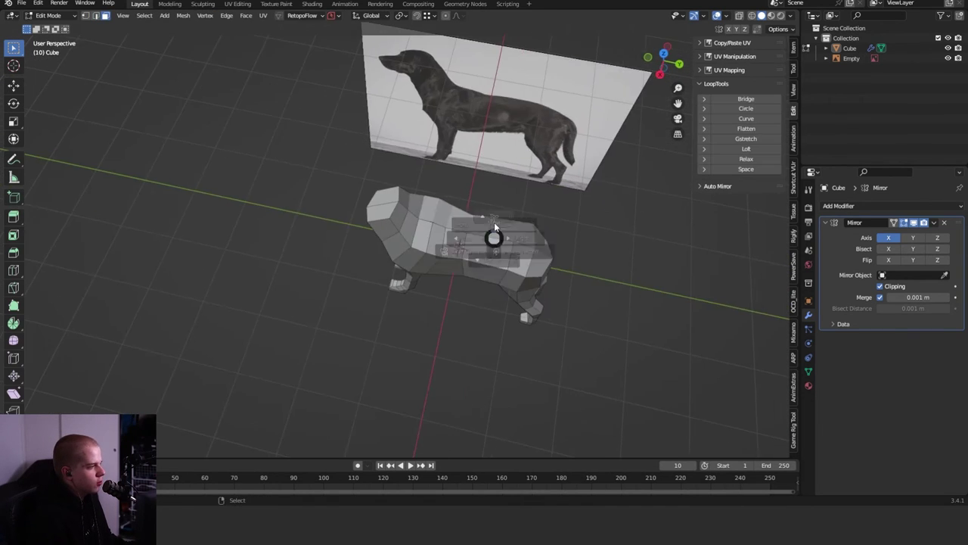
key("KP_7")
middle_click_drag(454, 249, 397, 320)
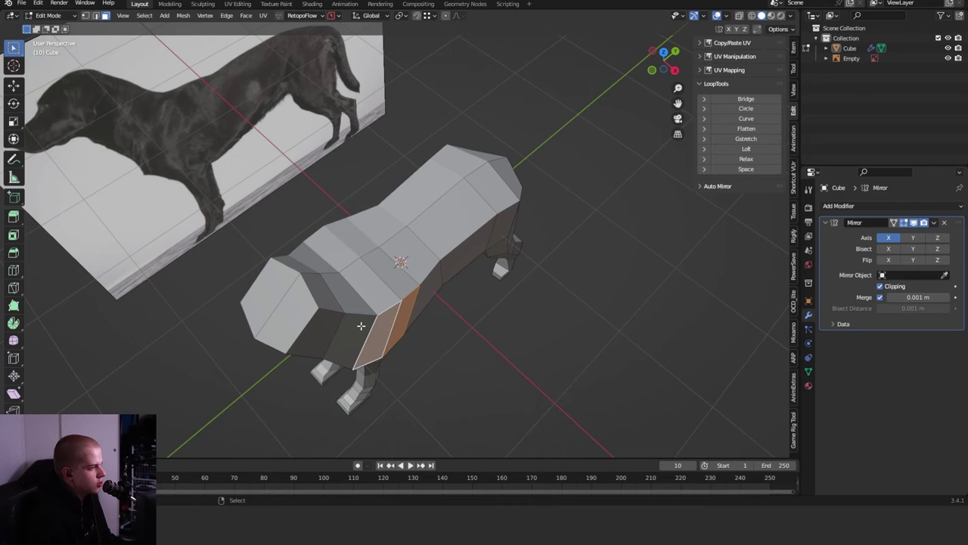
middle_click_drag(420, 288, 395, 253)
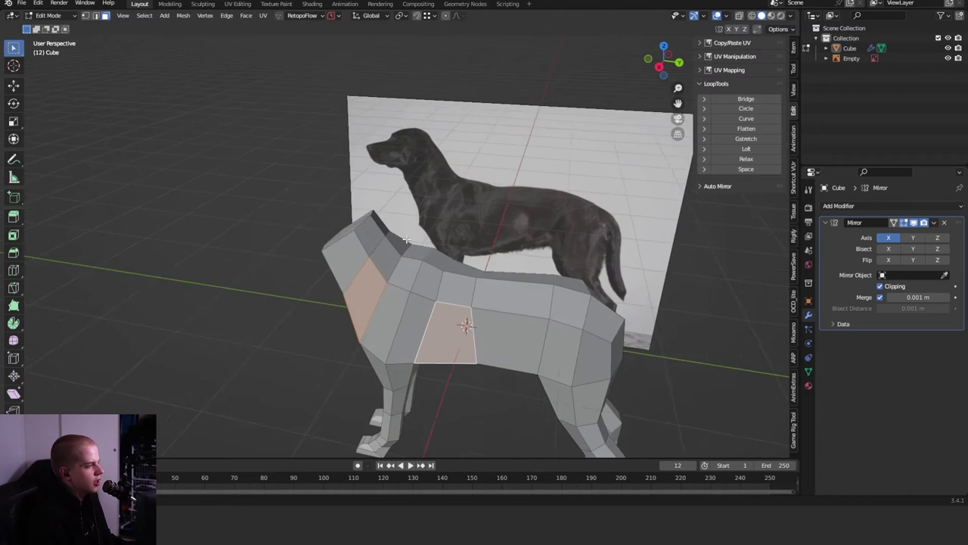
- Extrude the neck's end into the reference head and rotate the new loop to face the muzzle
key("grave")
left_click(427, 241)
key("alt+z")
key("Tab")
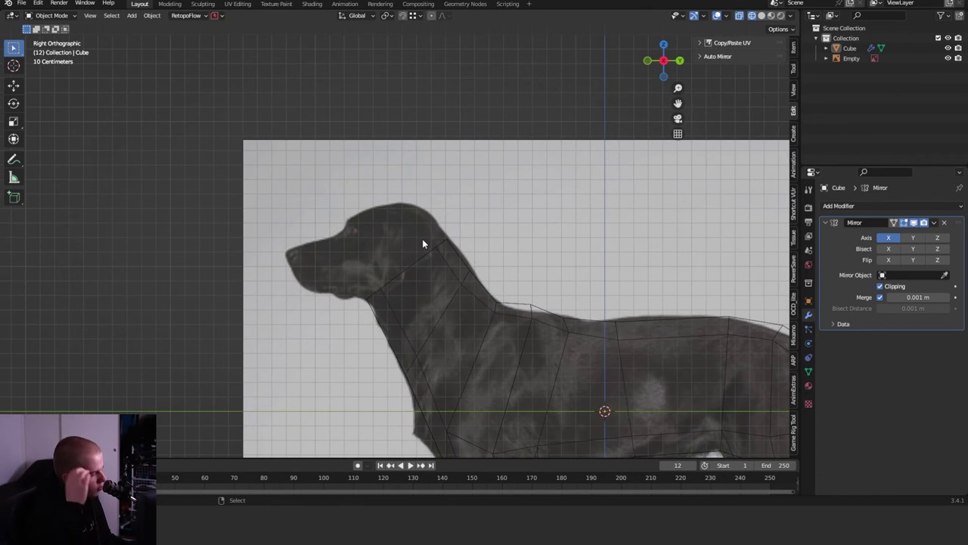
key("Tab")
scroll(424, 242, "up", 1)
key("Tab")
key("alt+z")
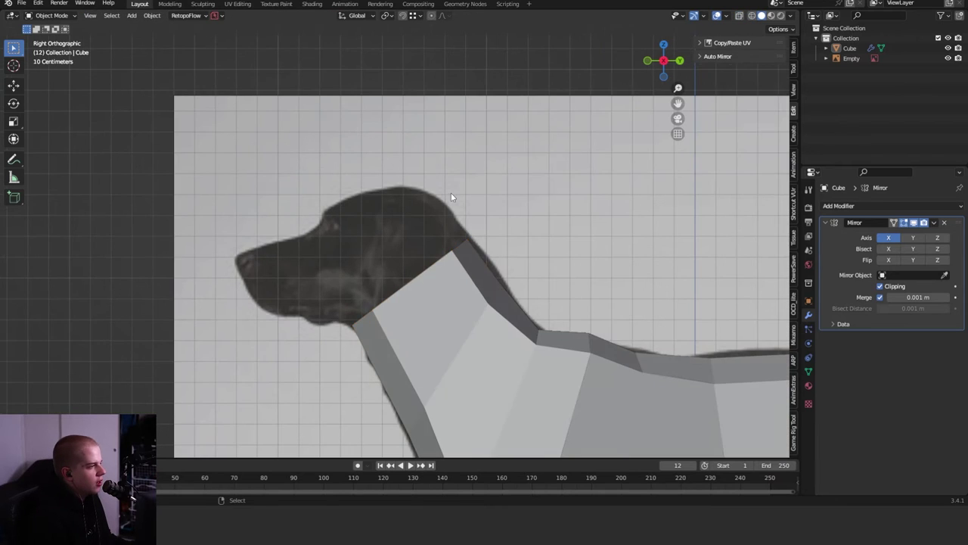
scroll(492, 204, "down", 3)
key("Tab")
scroll(534, 219, "up", 5)
key("alt+z")
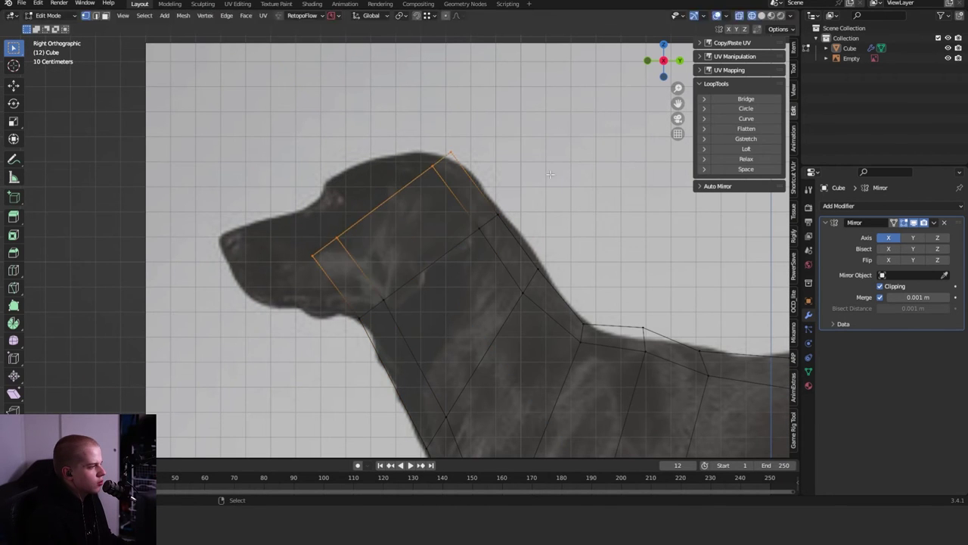
key("r")
left_click(363, 98)
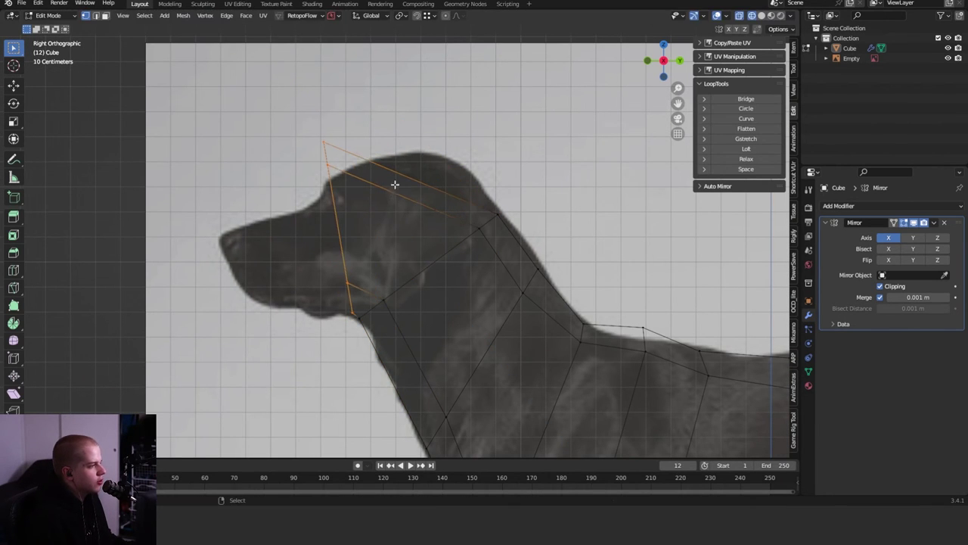
- Move and rotate the loop behind the head, then scale and move the front head loop to match the brow and throat
key("g")
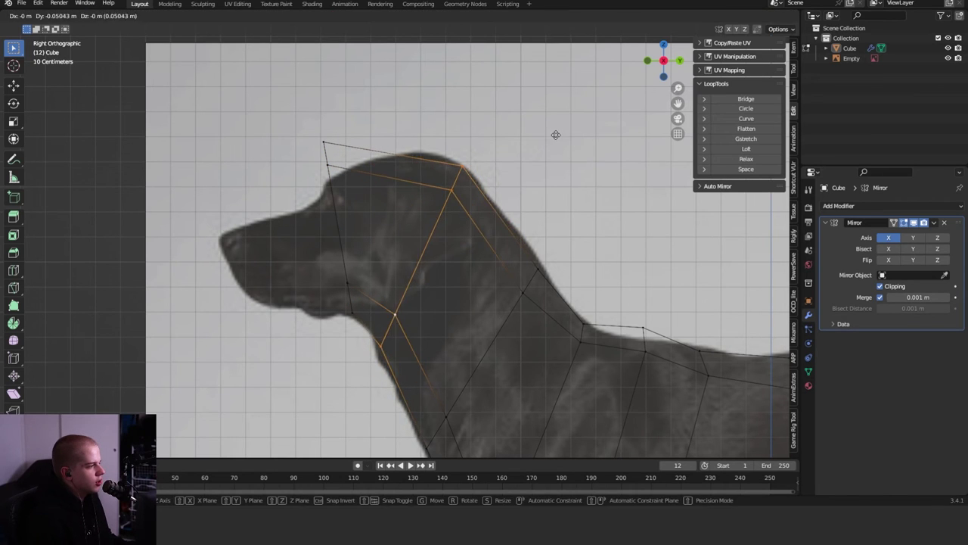
key("r")
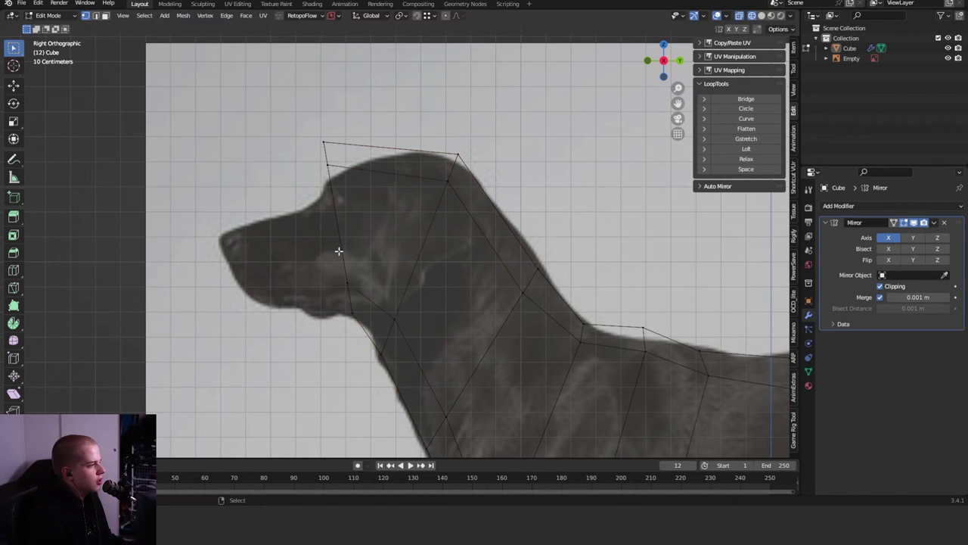
key("s")
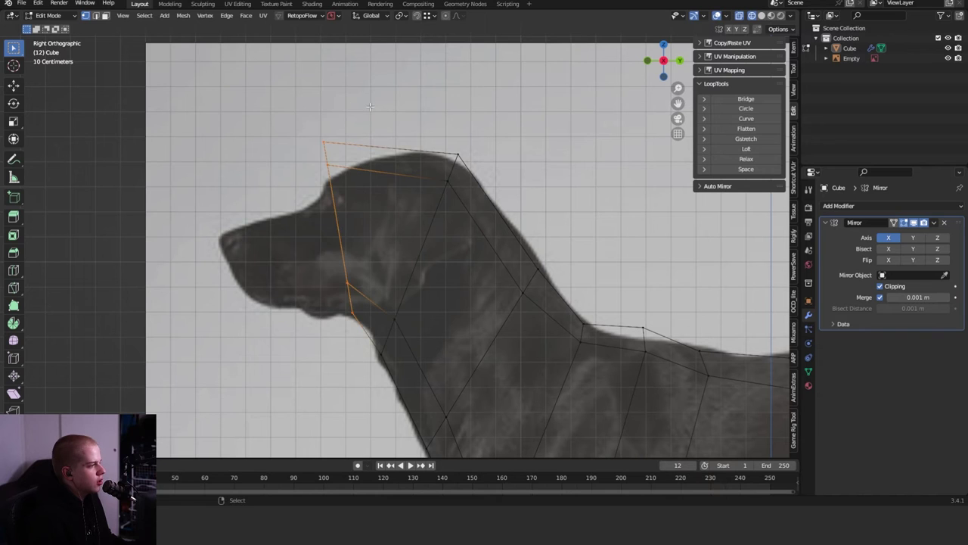
left_click(394, 141)
key("g")
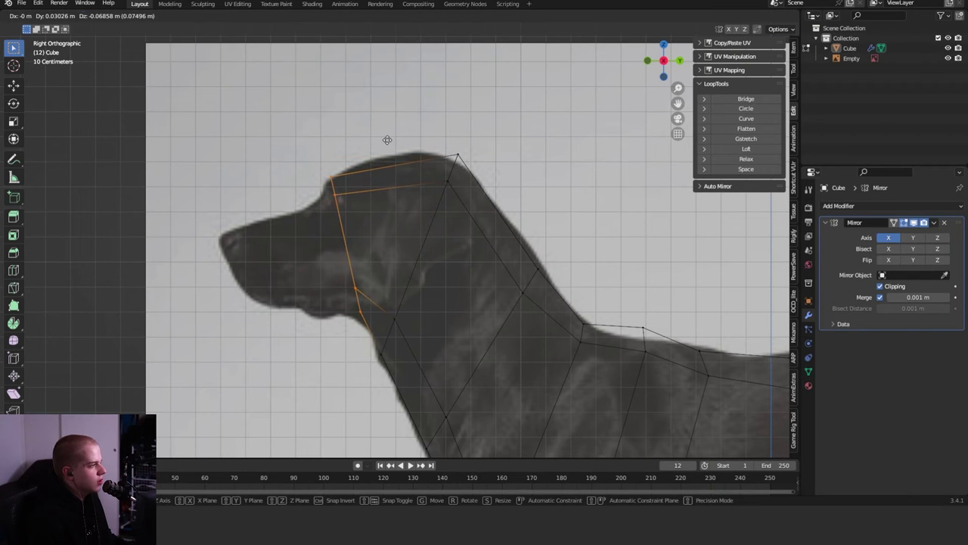
- Extrude the upper front edge of the head down the brow and forward to the nose to form the muzzle's top
middle_click_drag(428, 135, 496, 222)
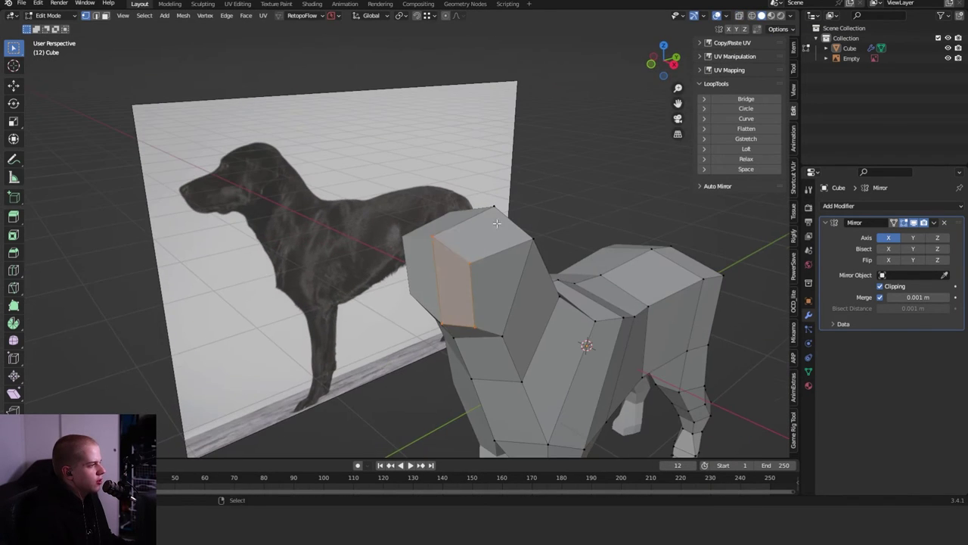
key("KP_3")
scroll(363, 209, "up", 4)
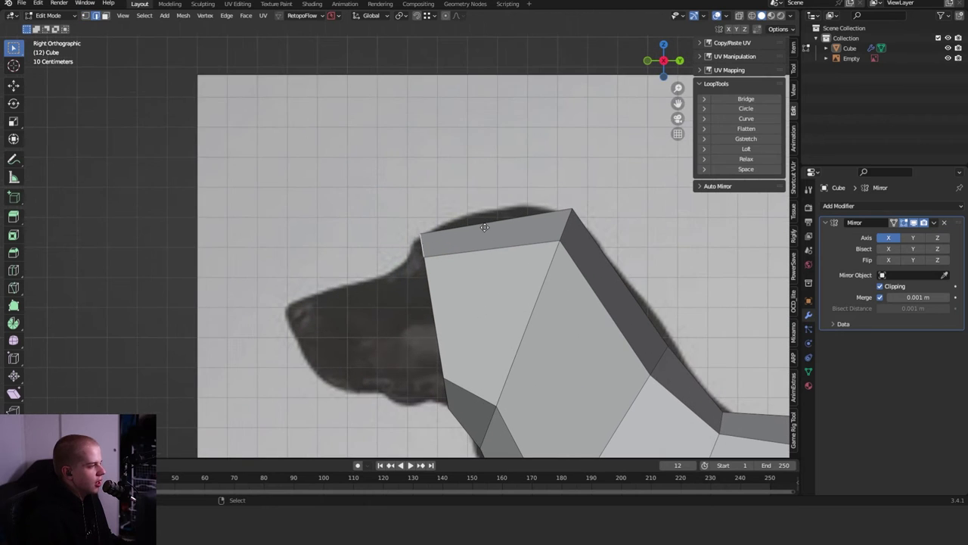
middle_click_drag(472, 248, 512, 239, "shift")
key("e")
left_click(420, 274)
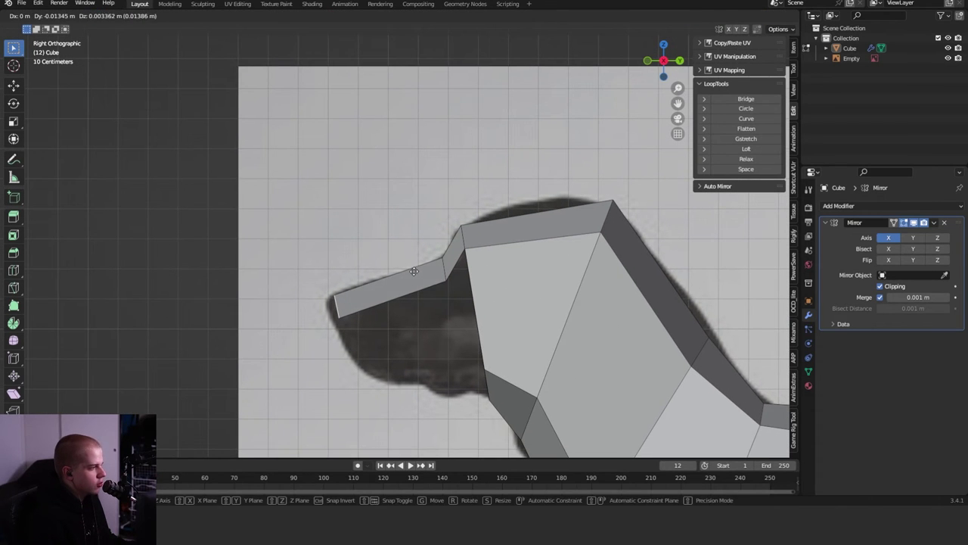
- Extrude the lower front edge of the head forward along the reference chin to form the lower jaw
middle_click_drag(454, 364, 441, 320, "shift")
key("alt+z")
key("alt+z")
key("e")
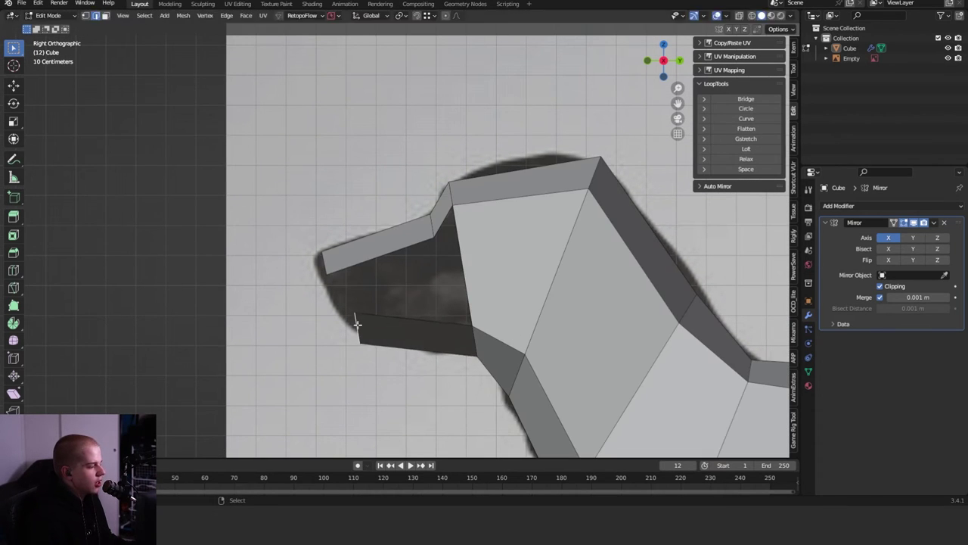
- Narrow the upper muzzle and extrude its tip edge downward to form the nose
middle_click_drag(357, 324, 572, 261)
left_click(617, 291)
key("x")
left_click(581, 311)
key("e")
left_click(569, 272)
key("KP_3")
key("ctrl+Tab")
left_click(640, 224)
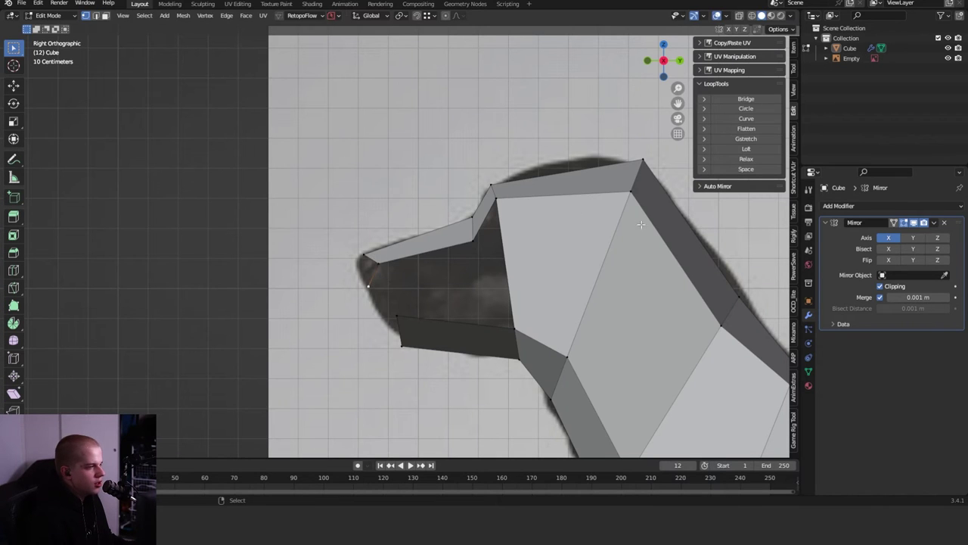
- Move the lower jaw's front corner inward beneath the nose and fill the muzzle's front with a face
scroll(640, 224, "down", 4)
middle_click_drag(641, 223, 590, 231)
key("KP_3")
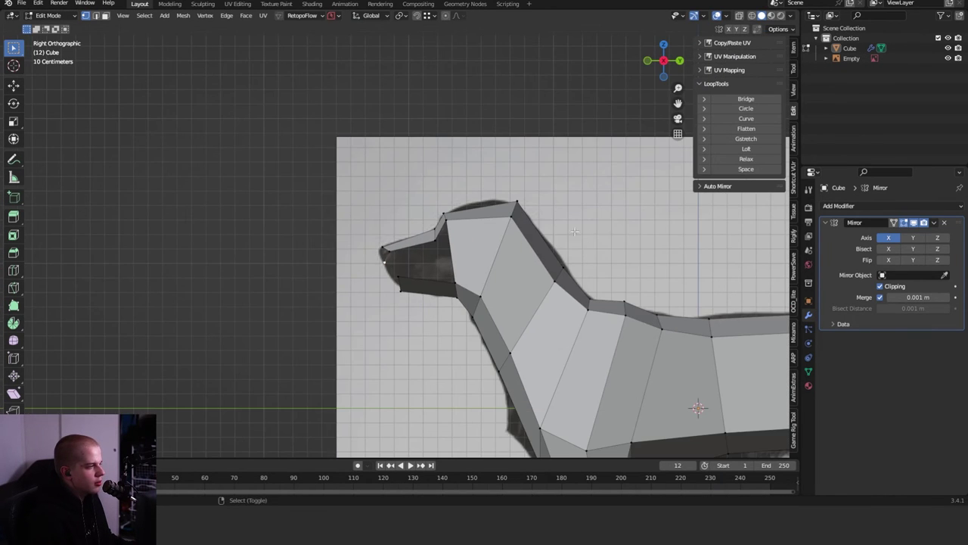
scroll(464, 224, "up", 3)
middle_click_drag(463, 224, 502, 253)
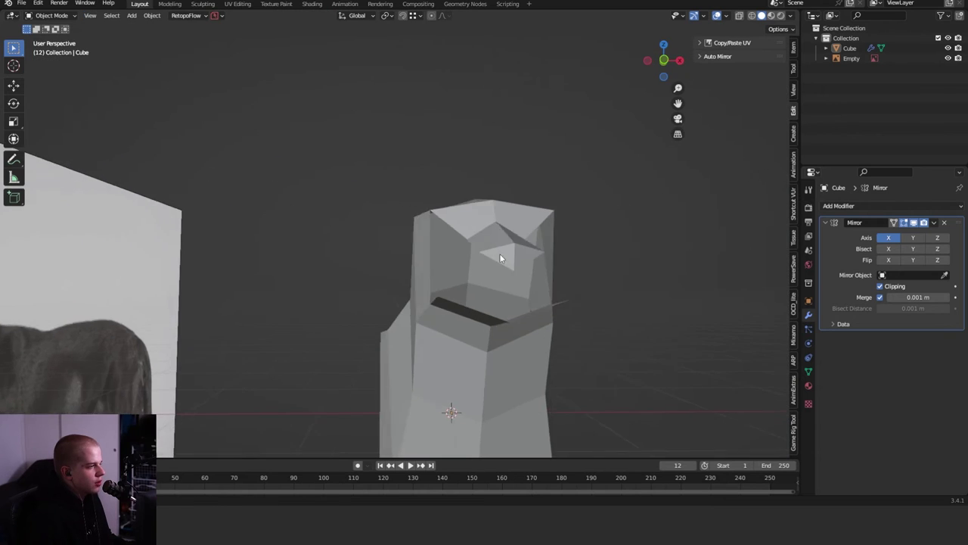
key("KP_3")
key("KP_1")
key("g")
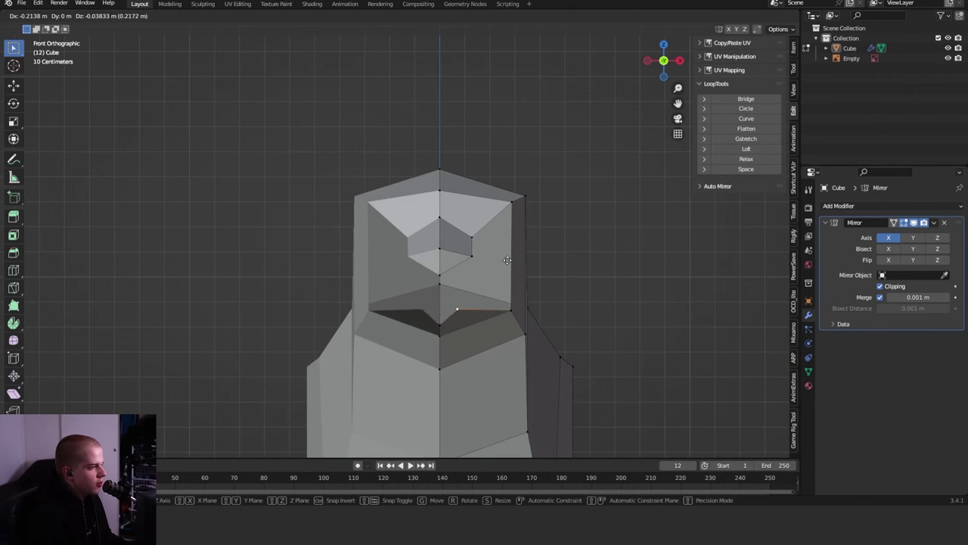
key("Escape")
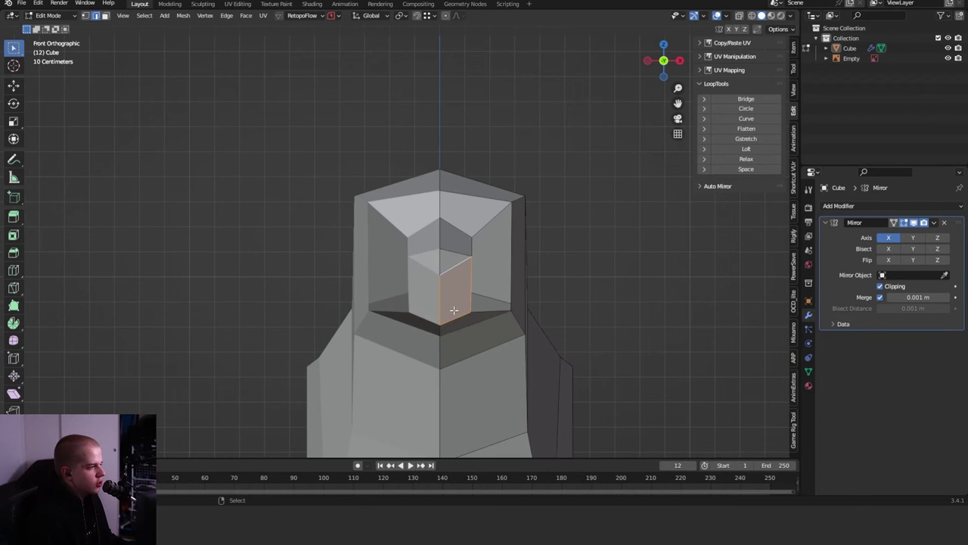
- Move the lower jaw's rear side corner inward and back beneath the muzzle
key("KP_3")
middle_click_drag(454, 310, 474, 292)
key("KP_1")
middle_click_drag(466, 214, 456, 252)
key("KP_3")
key("KP_1")
key("Escape")
key("KP_1")
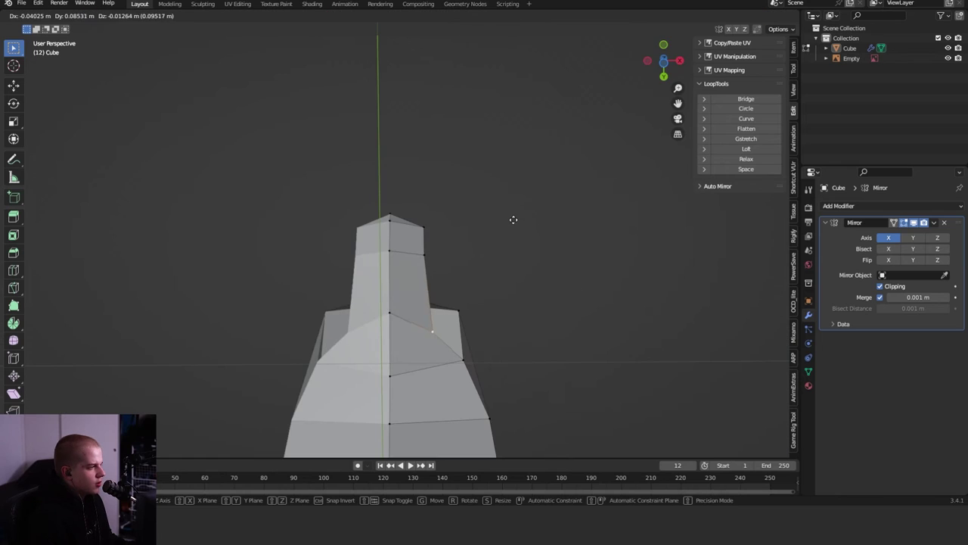
- Fill the muzzle's open side and the cheek gap between the muzzle and the head with faces
middle_click_drag(512, 219, 484, 242)
key("KP_3")
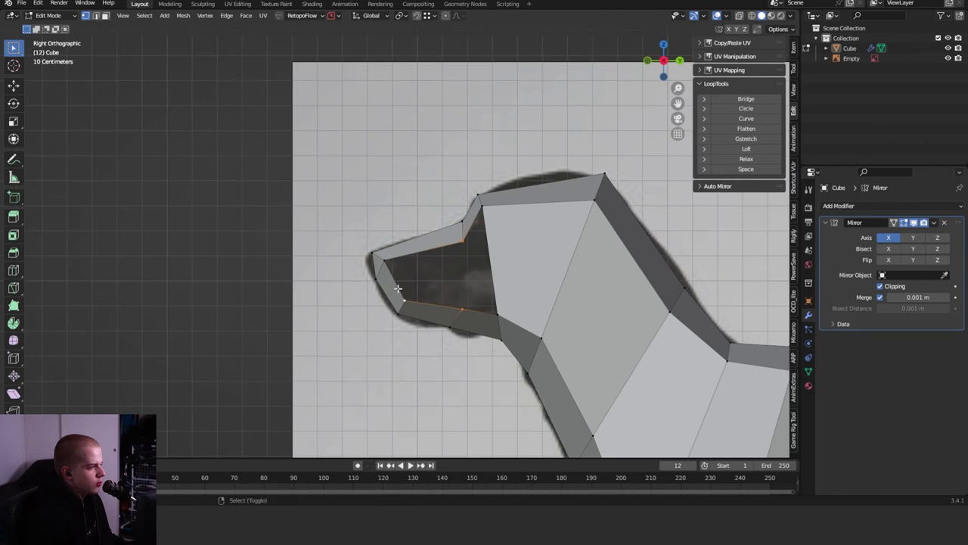
middle_click_drag(419, 261, 457, 265)
key("g")
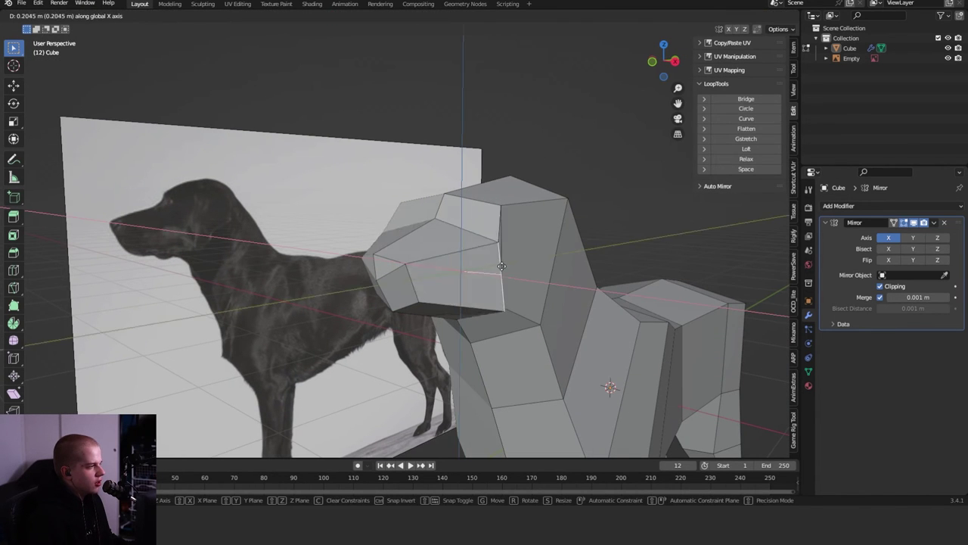
left_click(473, 263)
key("KP_1")
key("Tab")
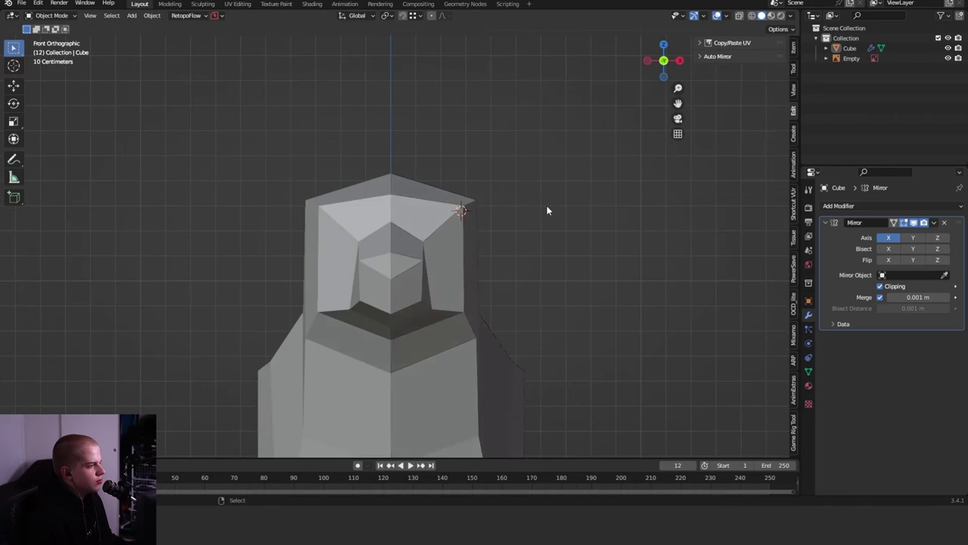
- Raise the front vertex of the brow to match the reference's head outline in the side view
middle_click_drag(547, 210, 474, 236)
key("KP_3")
key("Tab")
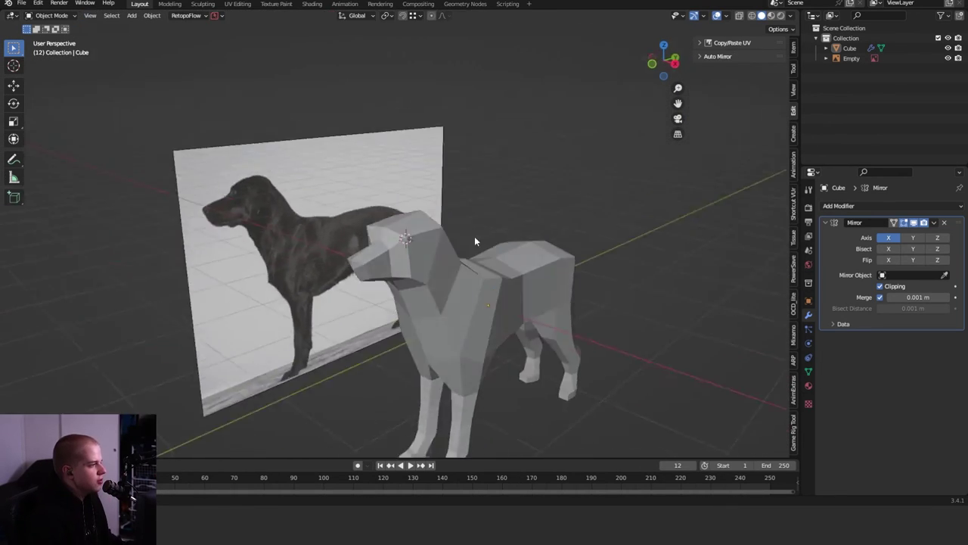
scroll(388, 228, "up", 2)
key("KP_3")
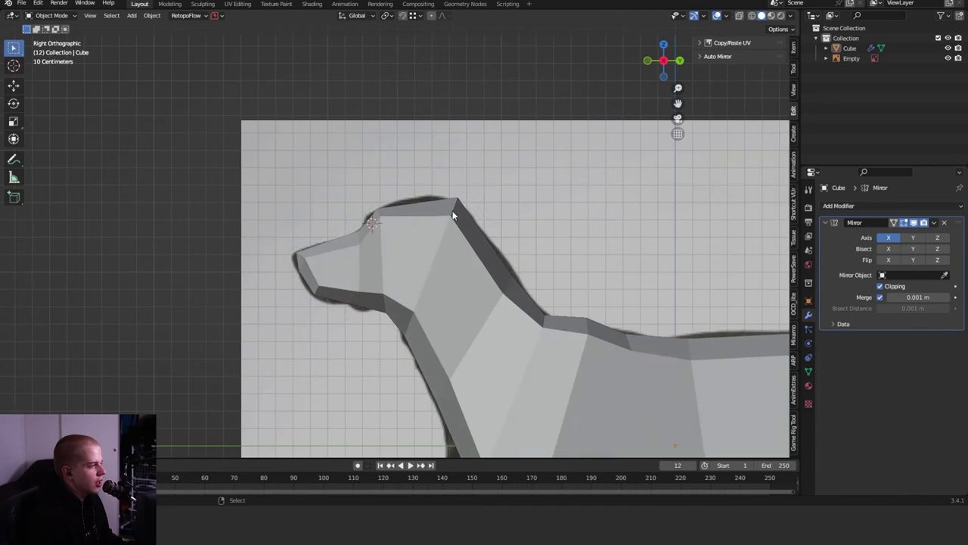
middle_click_drag(384, 221, 383, 208)
key("g")
left_click(382, 202)
key("KP_3")
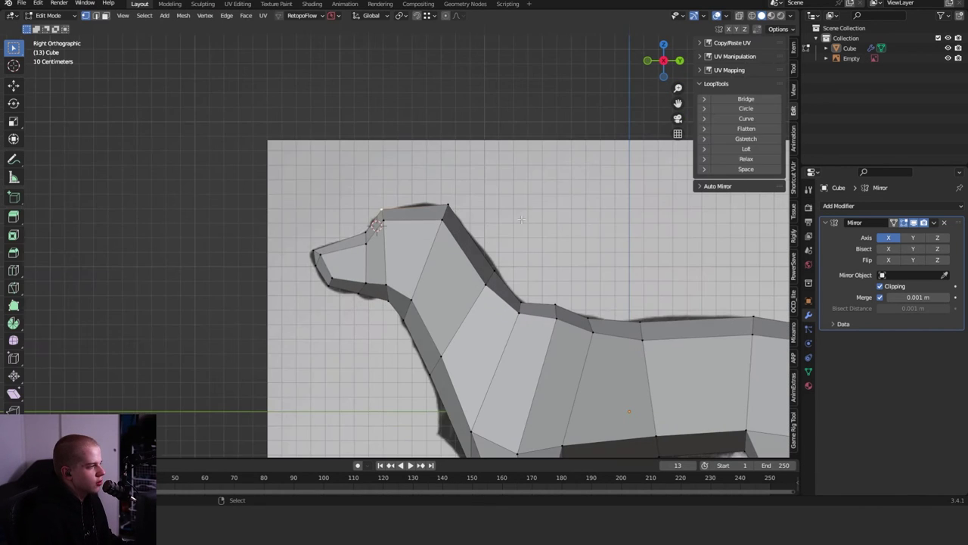
scroll(427, 312, "down", 3)
middle_click_drag(428, 312, 422, 164)
key("alt+s")
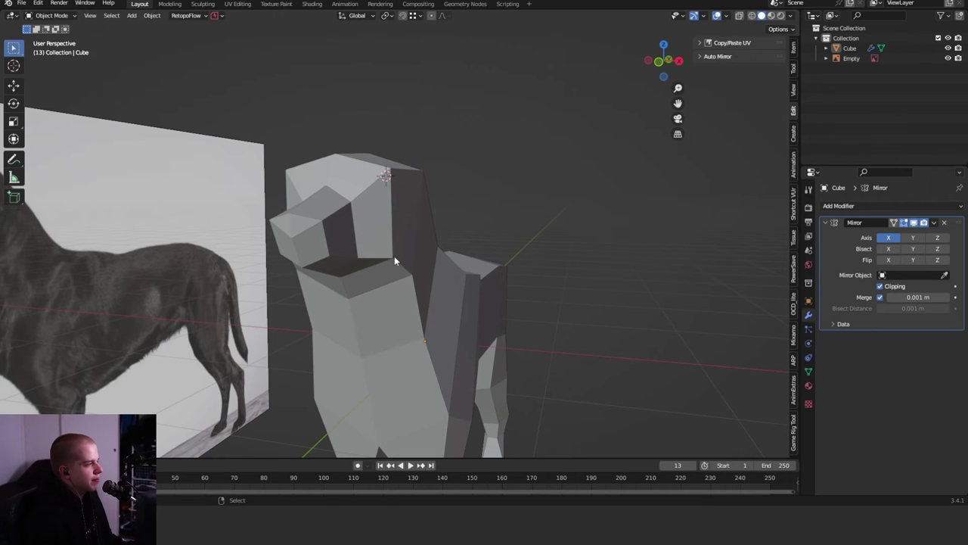
- Adjust the rear upper side corner of the head against the reference in the side view
key("KP_1")
middle_click_drag(460, 232, 418, 242)
key("Tab")
key("Tab")
key("3")
left_click(418, 243)
key("grave")
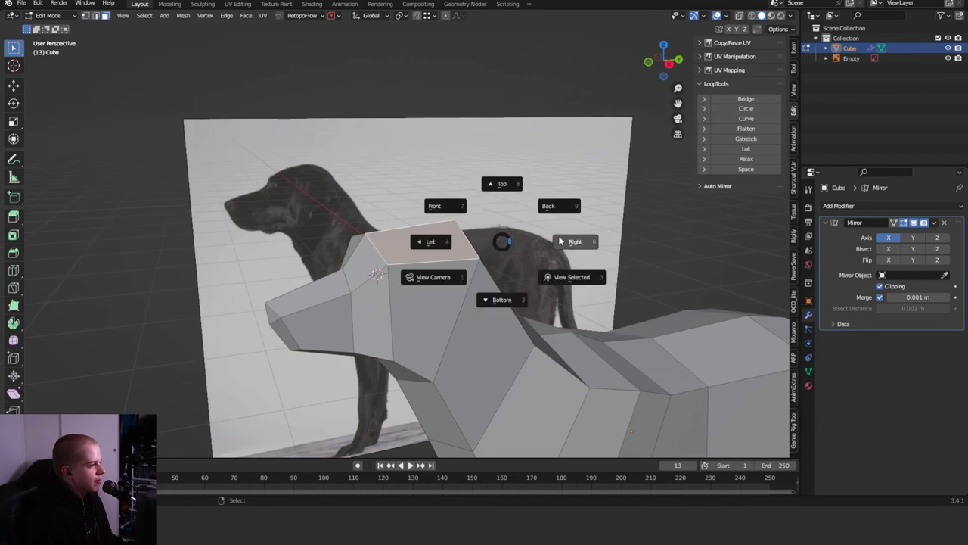
left_click(575, 237)
key("KP_Decimal")
key("alt+z")
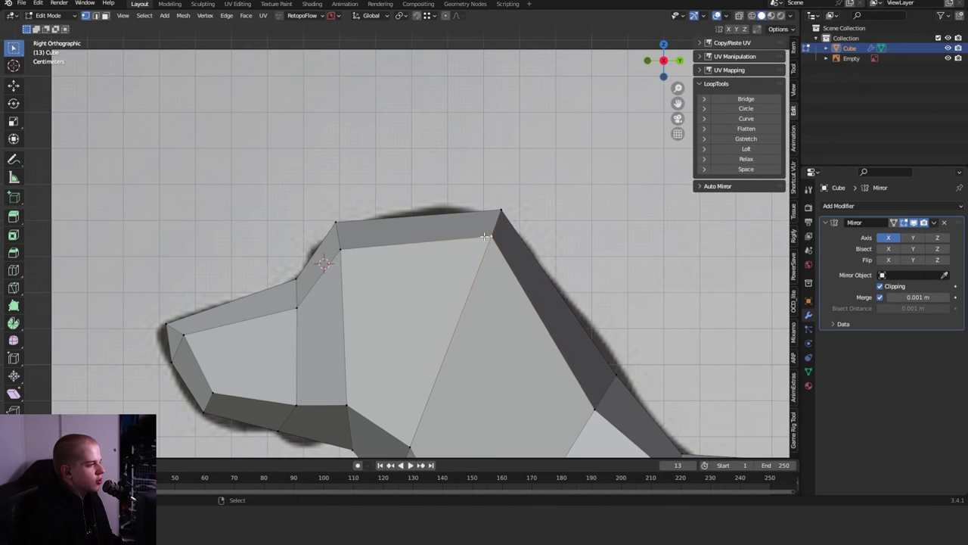
- Cut an ear outline across the head's upper side edge, spanning the top and side faces
middle_click_drag(477, 256, 441, 273)
key("KP_1")
left_click(469, 239)
left_click(456, 262)
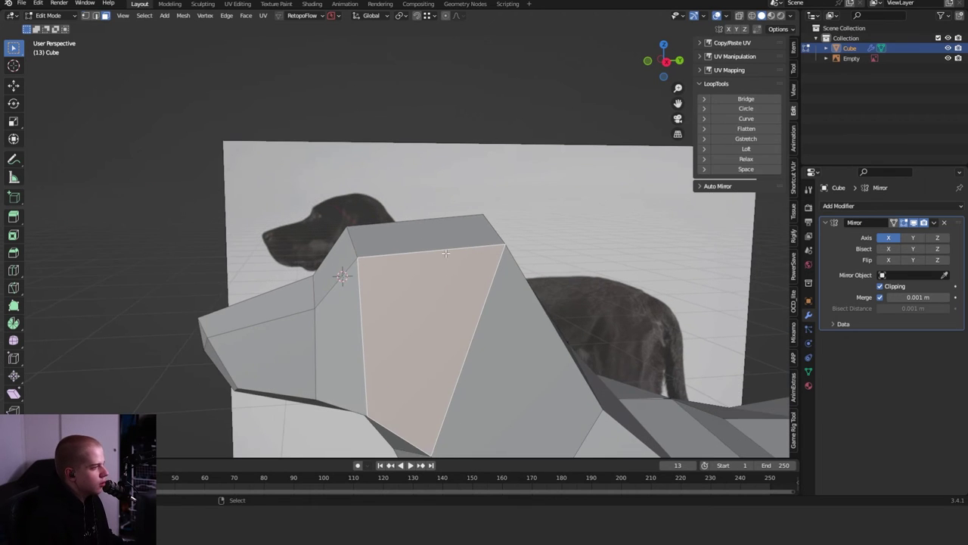
key("1")
left_click(502, 253)
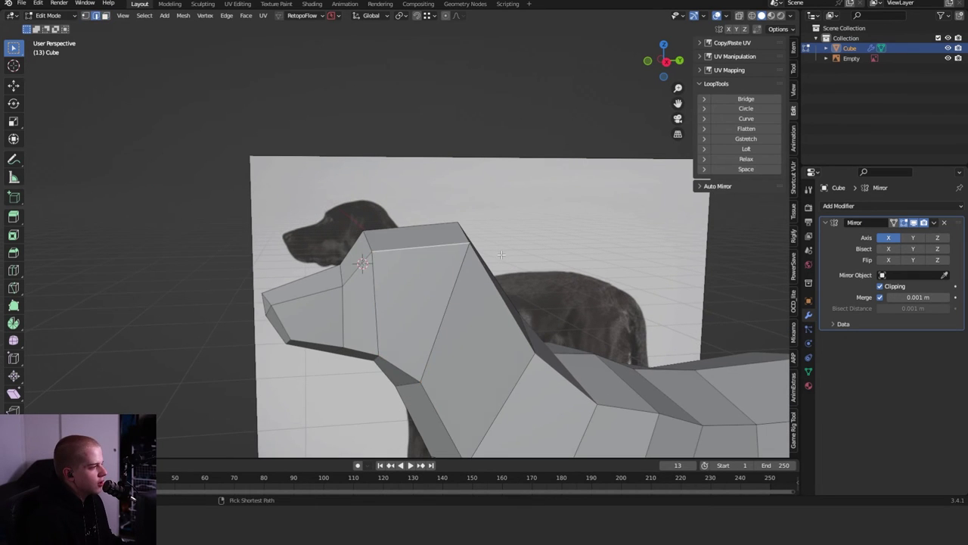
middle_click_drag(501, 254, 406, 268)
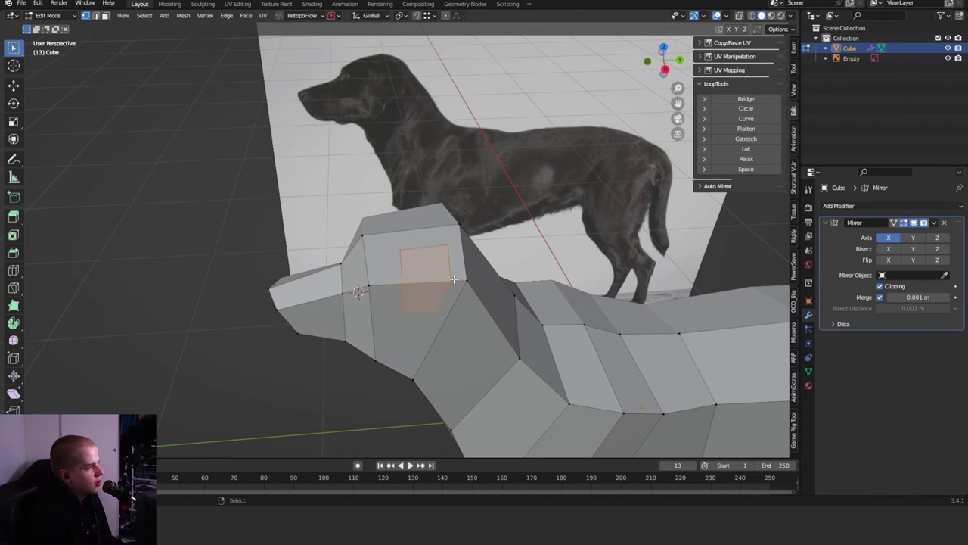
left_click(414, 281)
middle_click_drag(414, 282, 449, 271)
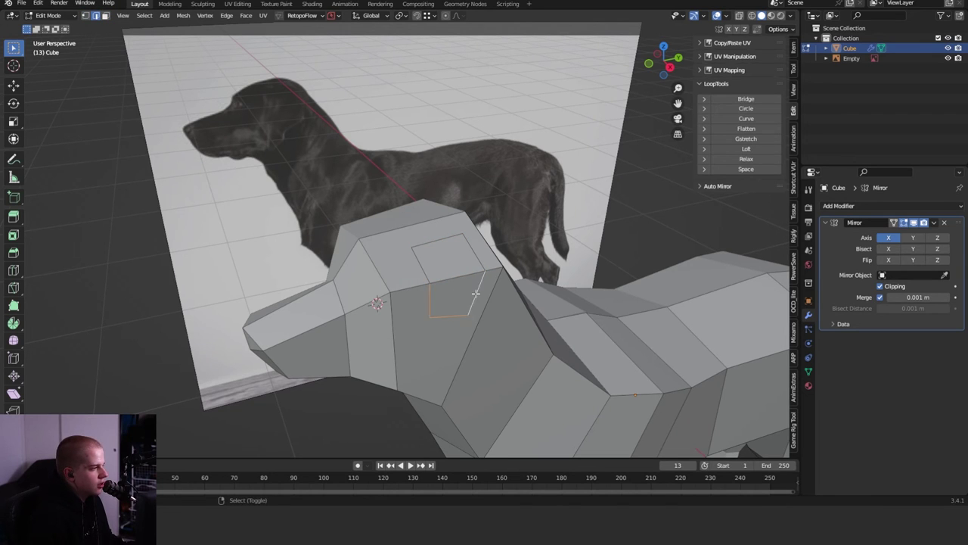
- Remove the ear outline's edges and faces from the side and top of the head
key("x")
left_click(458, 341)
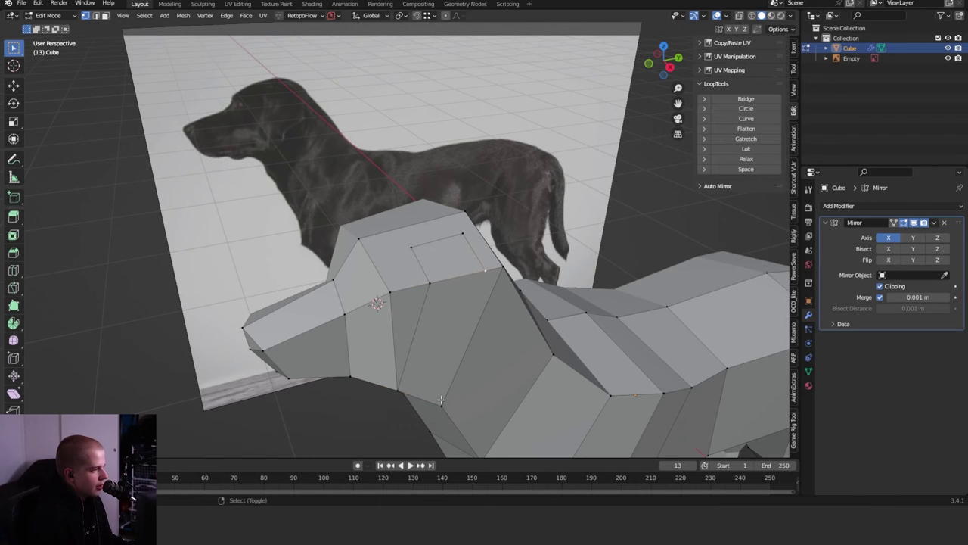
left_click(458, 316, "shift")
middle_click_drag(458, 315, 472, 284)
key("x")
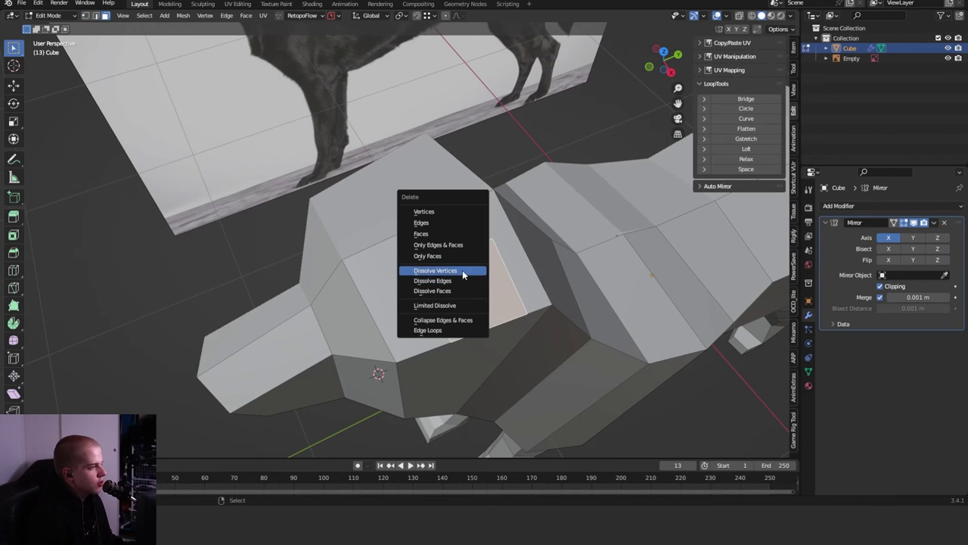
left_click(474, 274)
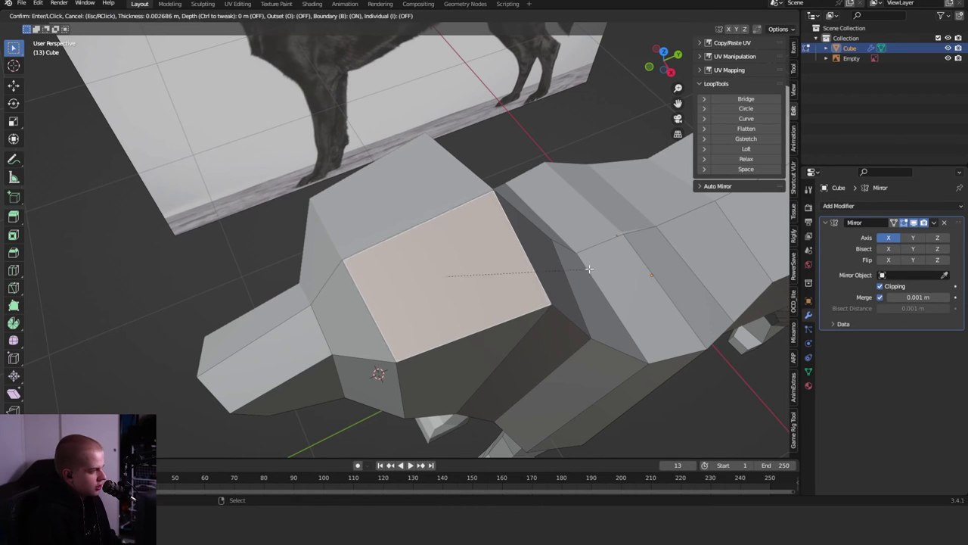
- Inset the side half of the head's top face and raise the inset face slightly in the front view
left_click(438, 243)
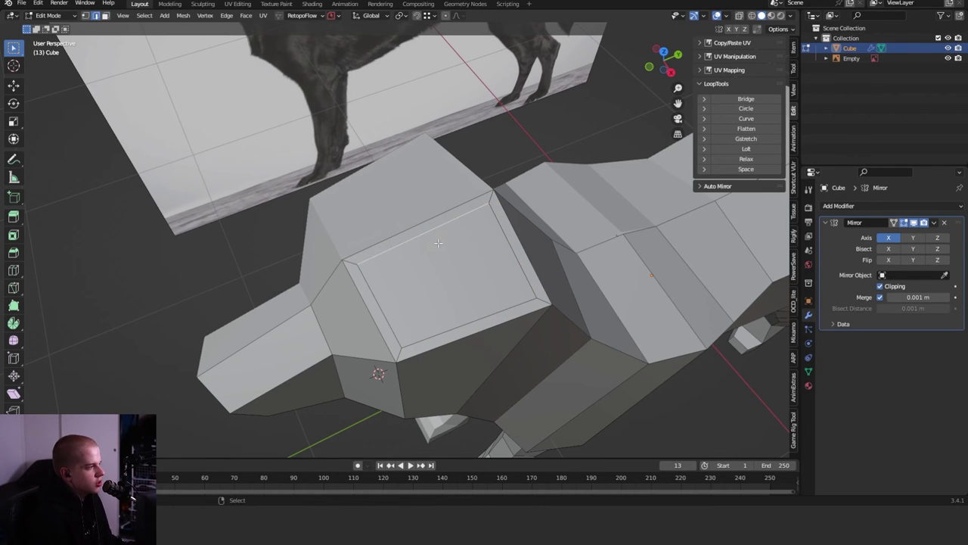
left_click(498, 271)
key("KP_1")
key("g")
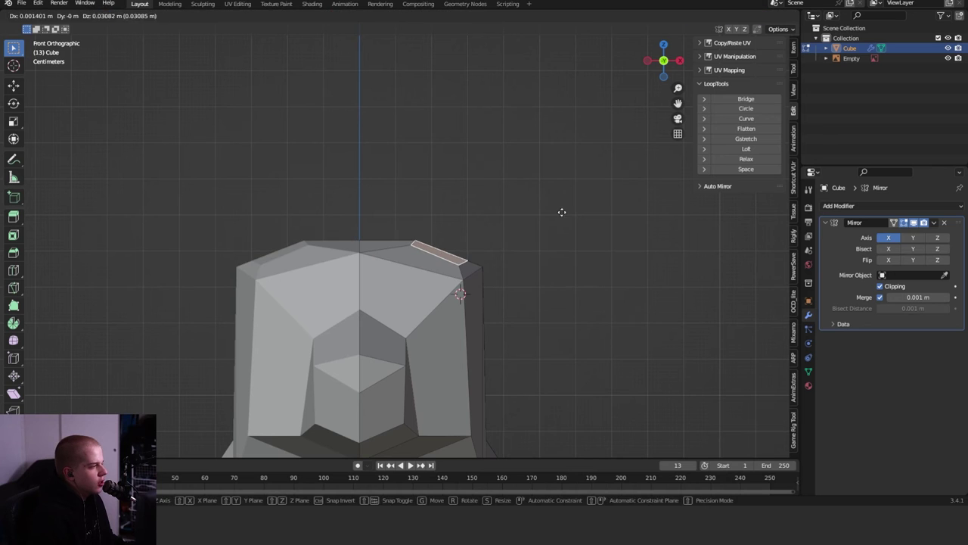
left_click(465, 272)
- Lower the head's upper side edge in the front view to round off the crown
key("Tab")
key("Tab")
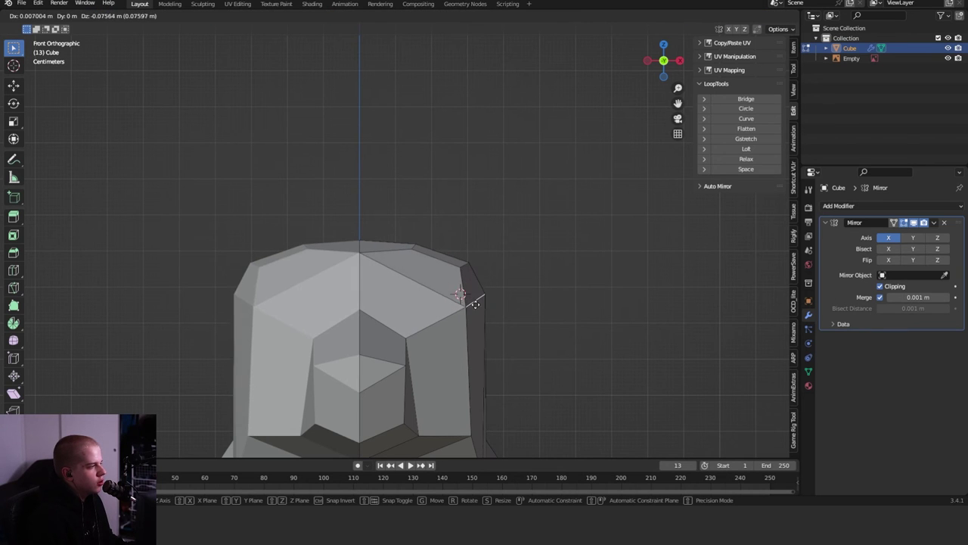
middle_click_drag(477, 296, 427, 258)
- Extrude the inset face on the crown along its normal and rotate its end outward to start the ear
left_click(426, 258)
key("KP_1")
key("e")
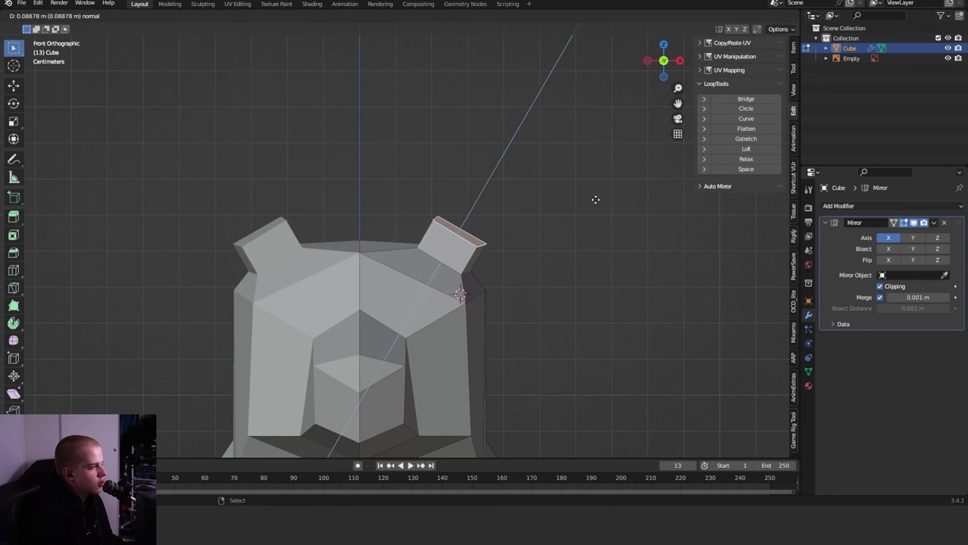
left_click(572, 226)
key("r")
left_click(581, 245)
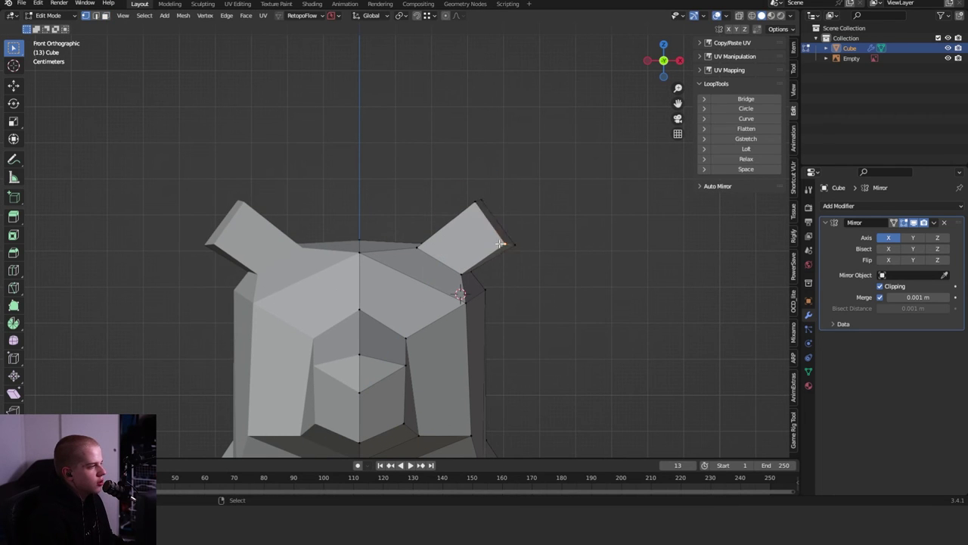
- Delete the lower vertices at the tip of the ear stub, using the side view to check it against the reference
key("x")
left_click(472, 181)
key("KP_3")
key("alt+z")
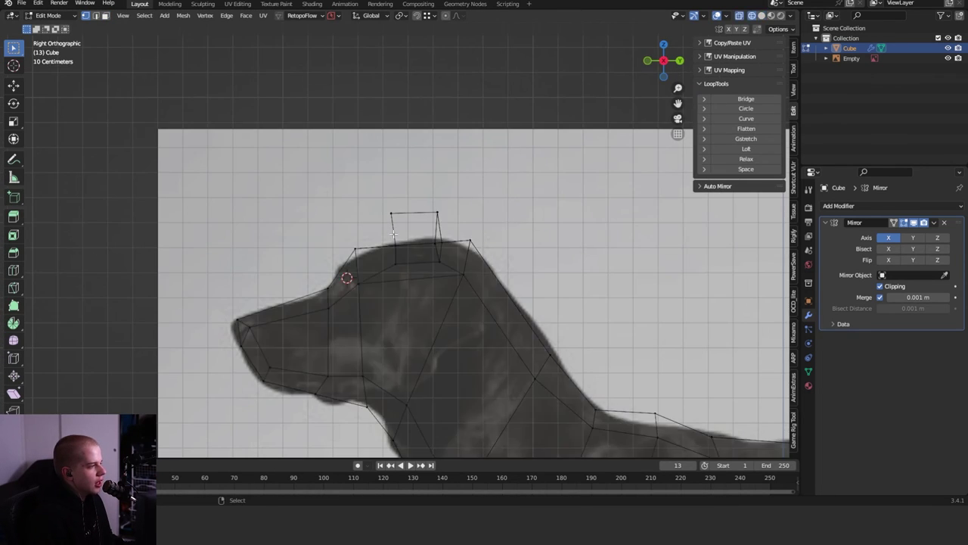
scroll(424, 226, "up", 3)
scroll(458, 219, "down", 4)
scroll(446, 227, "up", 2)
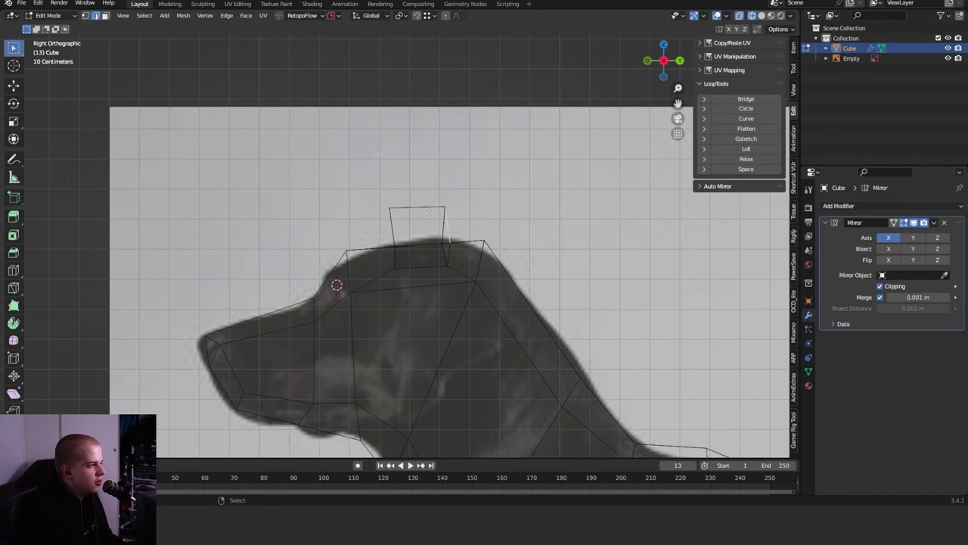
- Rotate the ear stub's remaining tip geometry slightly in the front view
key("alt+z")
key("KP_1")
middle_click_drag(506, 205, 530, 219)
key("KP_1")
key("r")
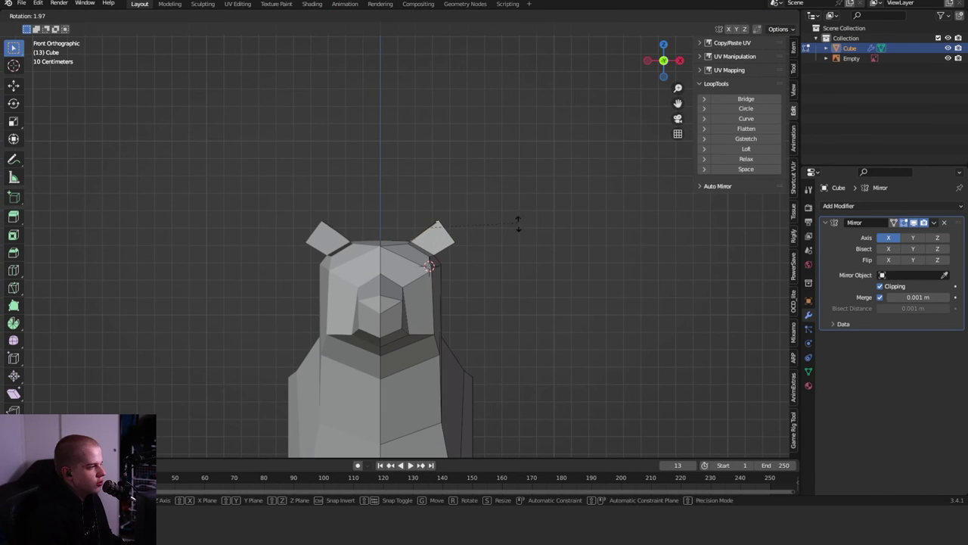
left_click(515, 231)
- Select the outer edges of the ear stub and shift them outward and down in the front view
left_click(443, 223)
key("alt+z")
middle_click_drag(443, 222, 497, 219)
key("alt+z")
left_click(416, 167)
key("r")
key("r")
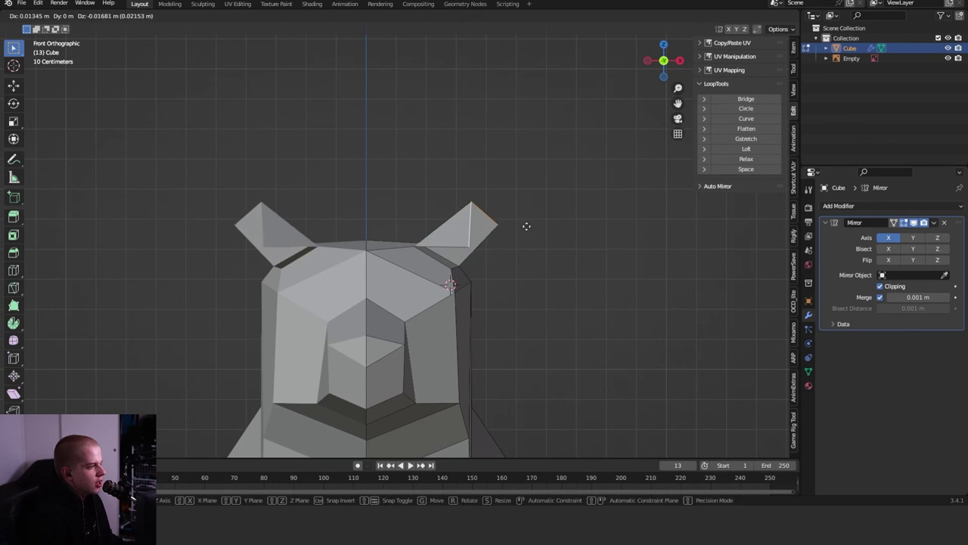
left_click(485, 202)
- Extrude the ear's outer edges downward into a hanging flap and move its fold about 0.06 m toward the head
key("r")
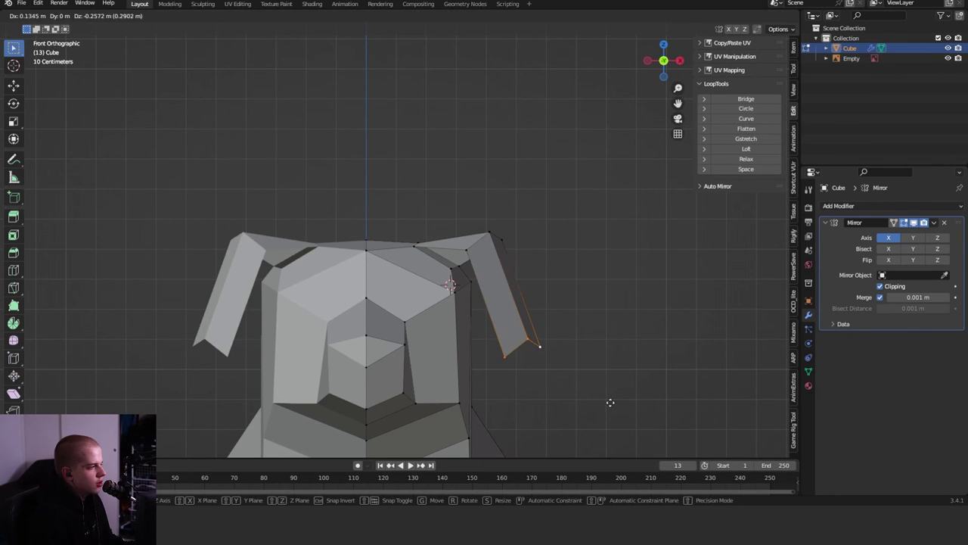
middle_click_drag(610, 401, 545, 302, "shift")
left_click(471, 175)
key("r")
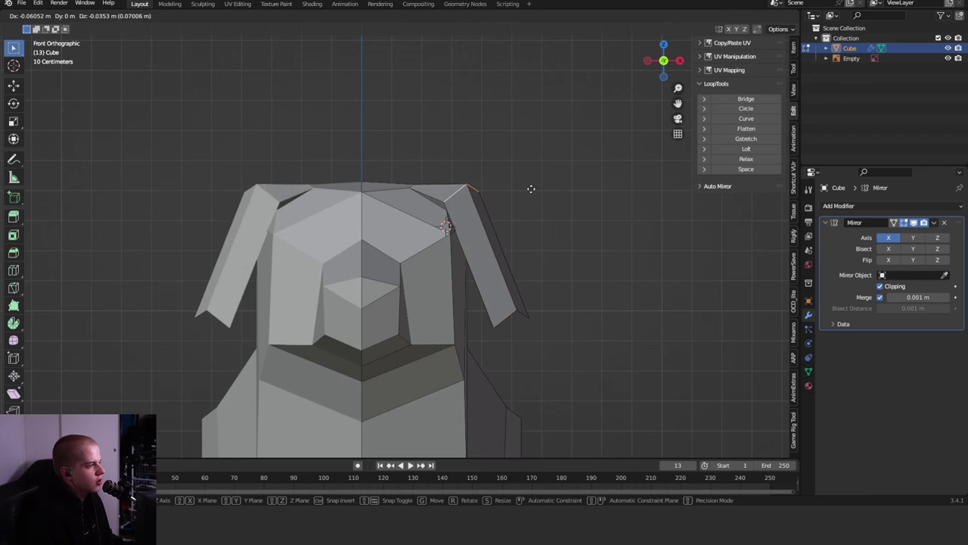
left_click(534, 190)
- Reposition the ear's rear fold vertex and the flap's corner vertices to shape the fold
middle_click_drag(534, 190, 452, 189)
key("g")
left_click(457, 232)
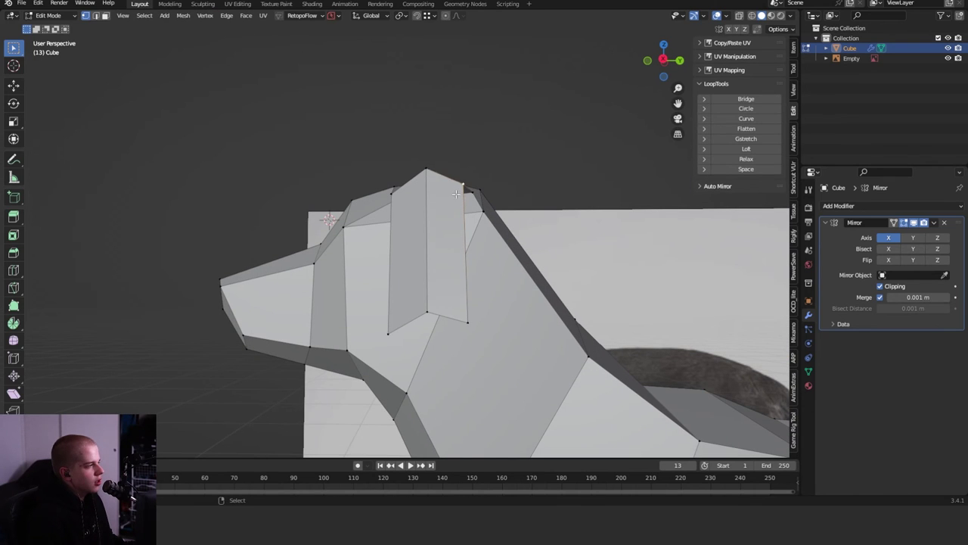
middle_click_drag(455, 325, 430, 233)
key("g")
key("g")
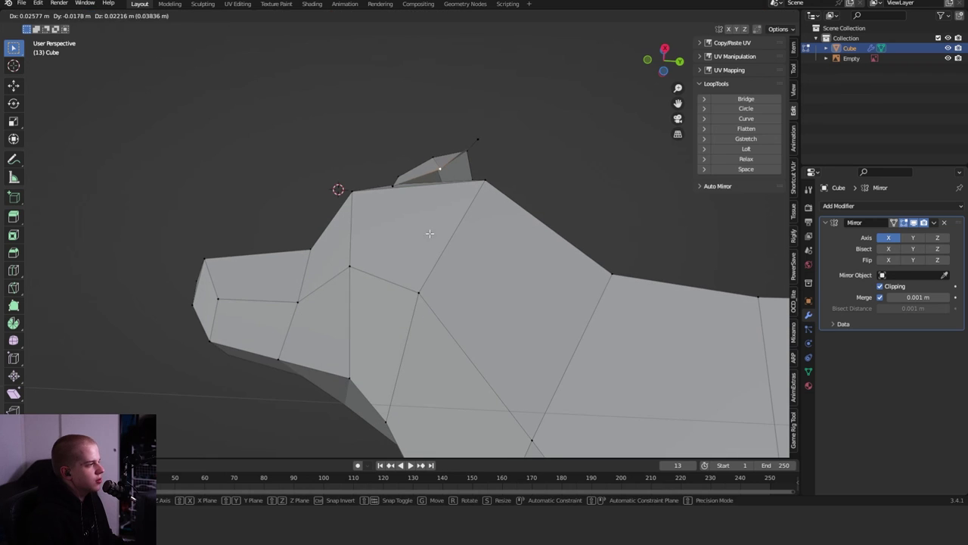
- Shape the ear flap's bottom corner vertices over the reference in the see-through side view
key("grave")
left_click(681, 181)
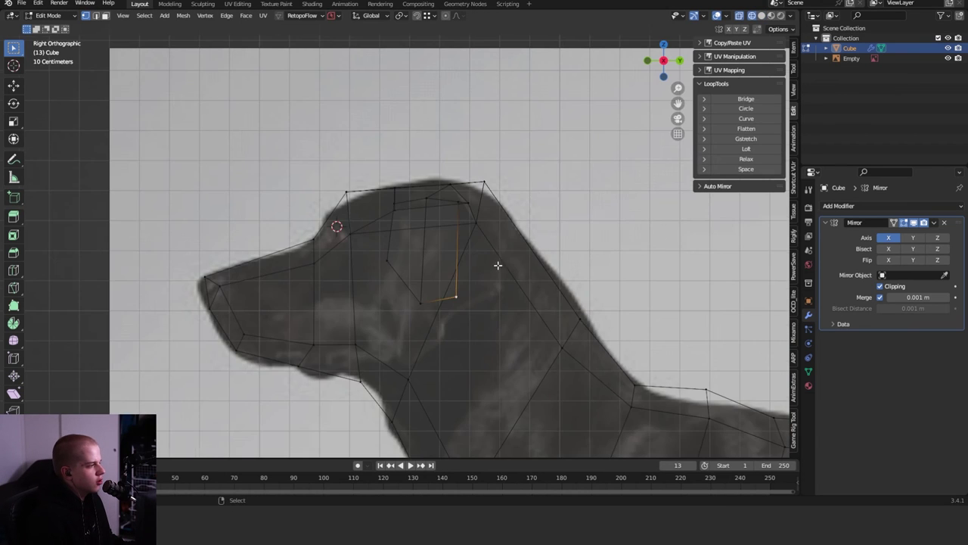
scroll(484, 257, "up", 3)
scroll(454, 264, "down", 2, "shift")
key("alt+a")
left_click_drag(481, 283, 539, 260)
key("alt+z")
middle_click_drag(495, 152, 396, 300)
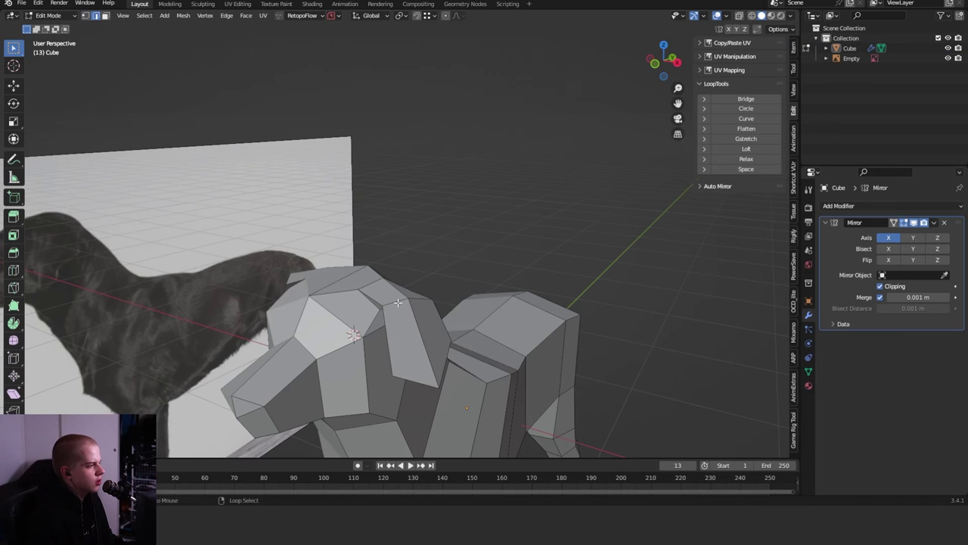
key("grave")
left_click(456, 264)
middle_click_drag(545, 267, 486, 291)
key("KP_1")
key("ctrl+b")
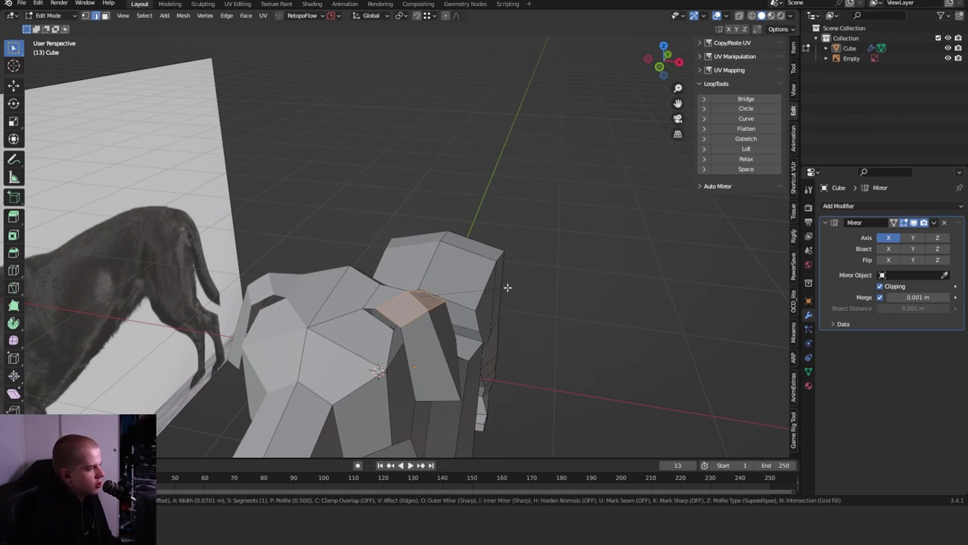
key("Escape")
key("KP_1")
- Reposition individual vertices at the ear's base and upper fold to refine how it joins the crown
middle_click_drag(521, 255, 505, 227)
key("1")
left_click(540, 293)
key("g")
middle_click_drag(521, 269, 478, 297)
key("g")
left_click(336, 261)
- Shape the hanging ear in the front view, raising the flap's two bottom corner vertices
key("Tab")
key("Tab")
key("grave")
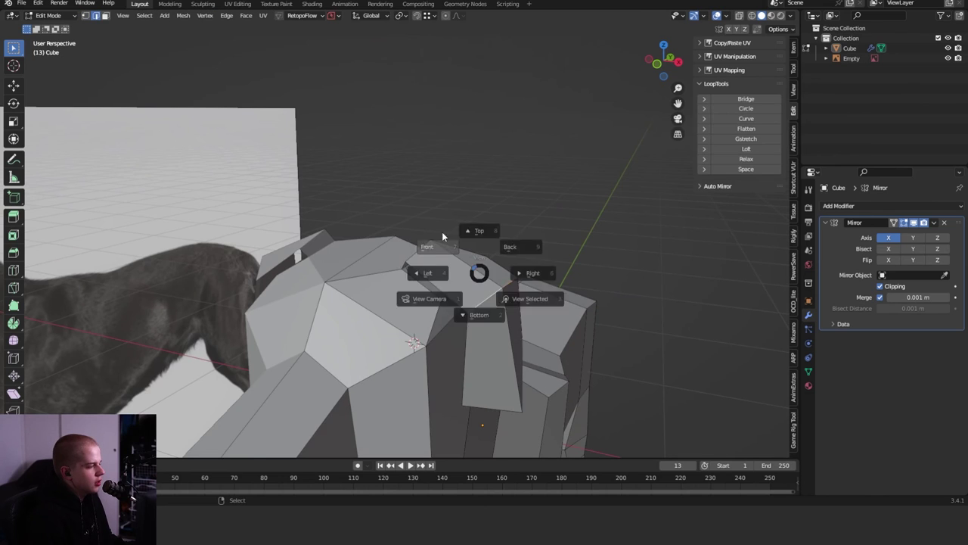
left_click(442, 231)
key("1")
key("alt+z")
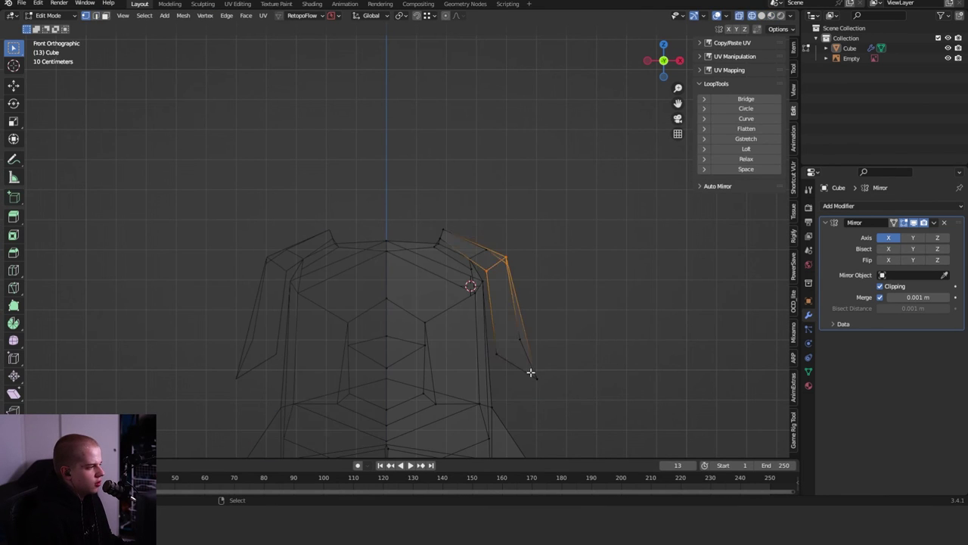
key("alt+z")
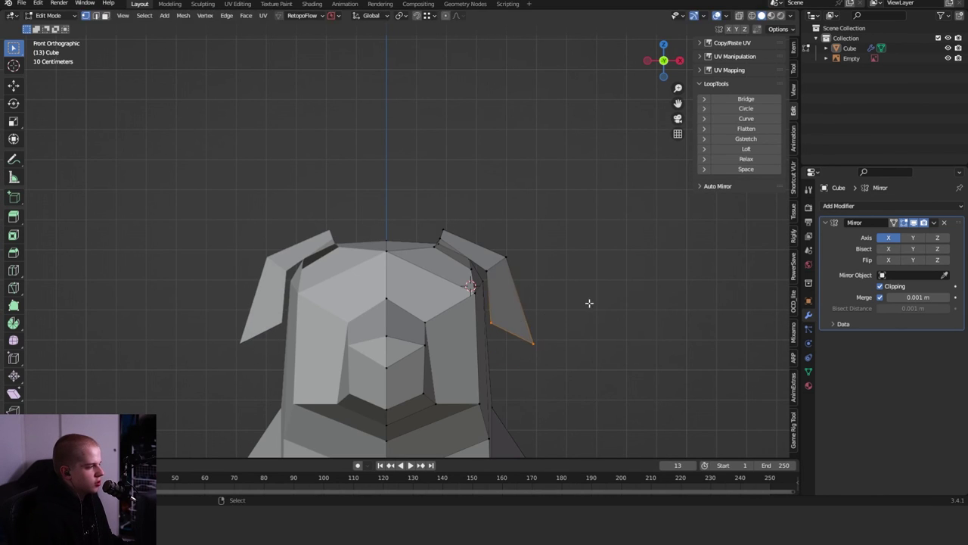
- Reposition the vertices along the muzzle's bridge to follow the reference in the side view
key("3")
key("alt+z")
scroll(397, 268, "up", 3)
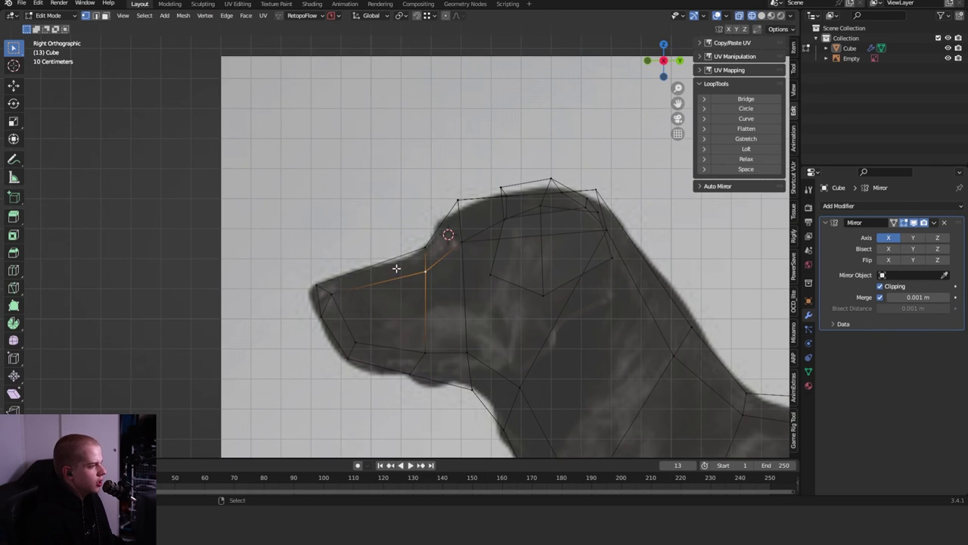
left_click_drag(425, 238, 426, 239)
key("alt+z")
scroll(397, 284, "down", 1)
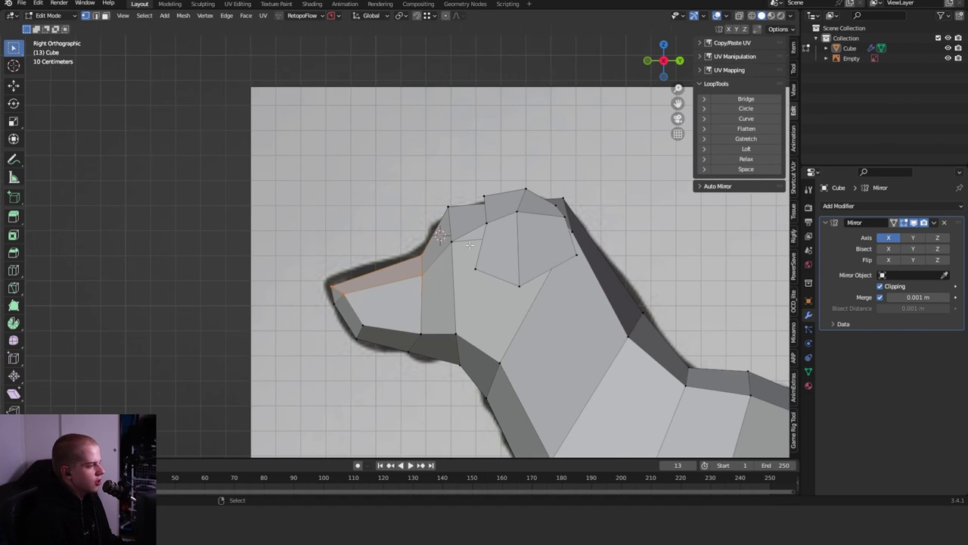
key("alt+z")
key("ctrl+Tab")
key("1")
key("alt+z")
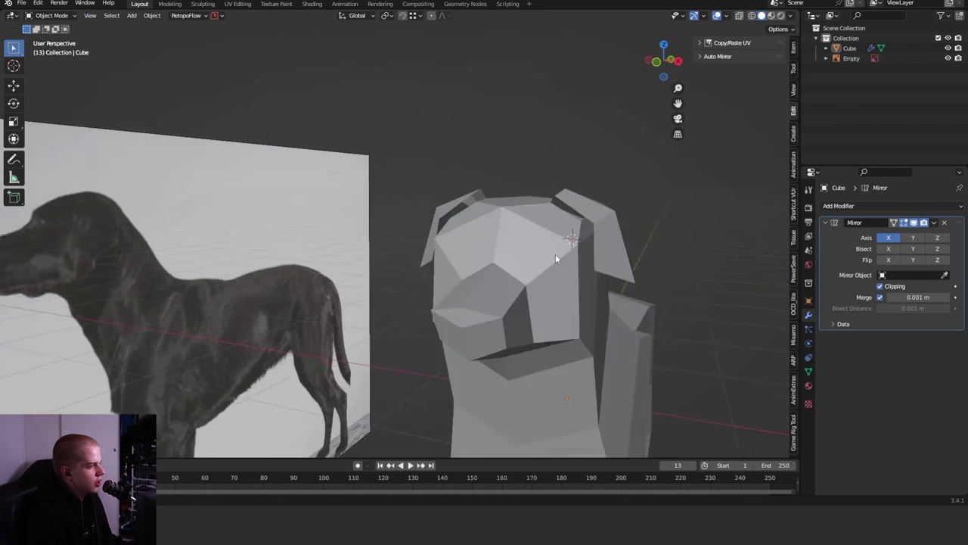
- Delete the hanging ear's top, flap and inner faces to leave an open hole in the crown
middle_click_drag(563, 263, 408, 247)
key("Tab")
scroll(420, 275, "up", 5)
left_click(408, 248, "alt")
left_click(378, 256)
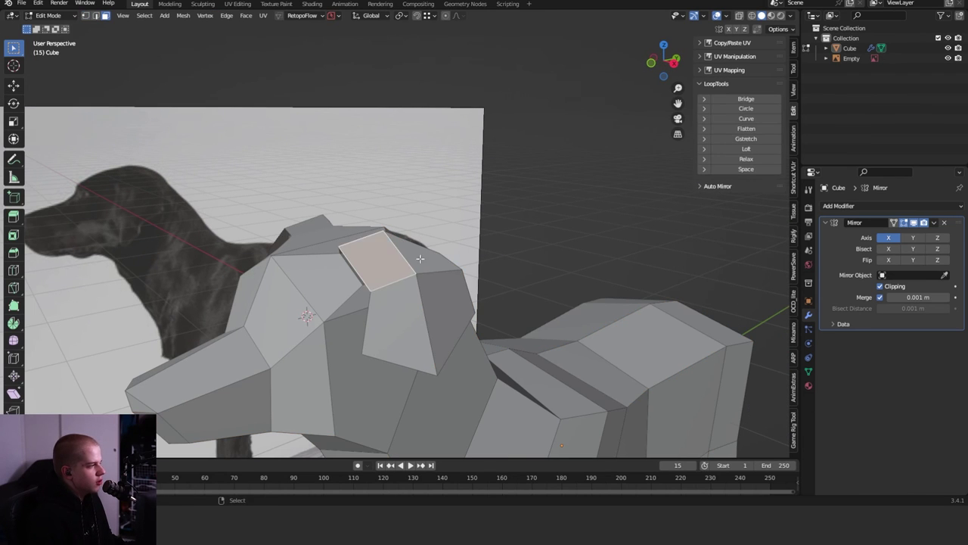
left_click(428, 303, "shift")
key("x")
left_click(370, 316)
middle_click_drag(371, 316, 371, 236)
left_click(370, 236)
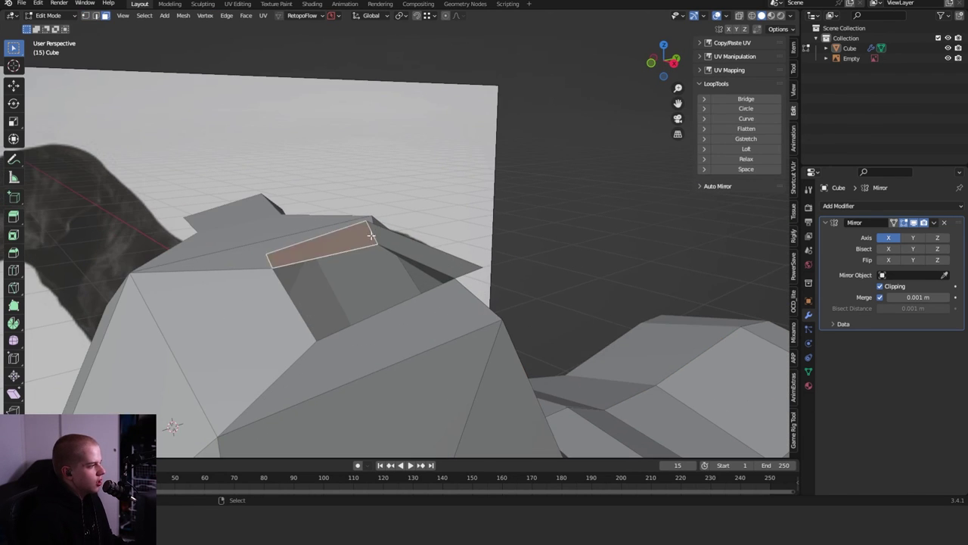
key("KP_3")
key("x")
left_click(409, 247)
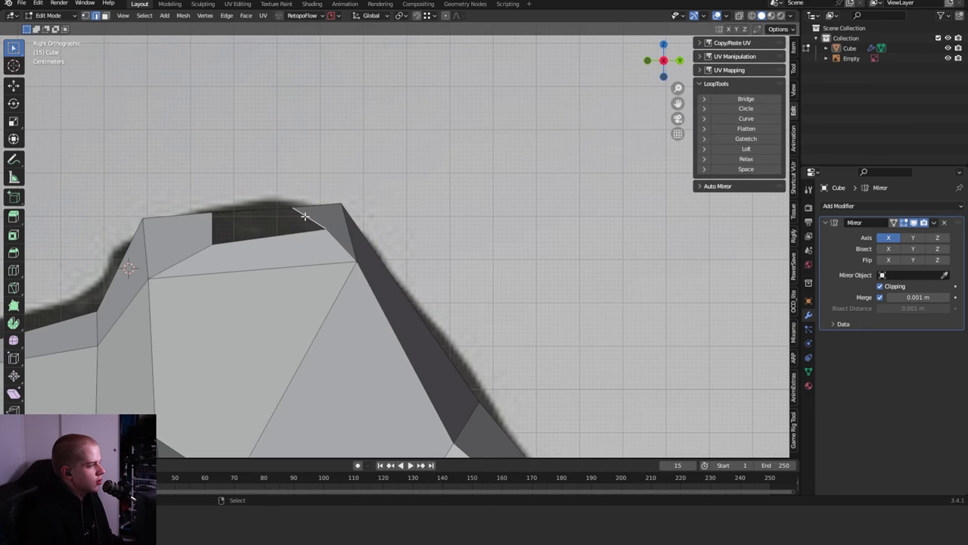
- Extrude the edges around the ear opening upward and lower the front and rear vertices to form a pointed, upright ear
middle_click_drag(304, 217, 317, 227)
key("KP_3")
key("e")
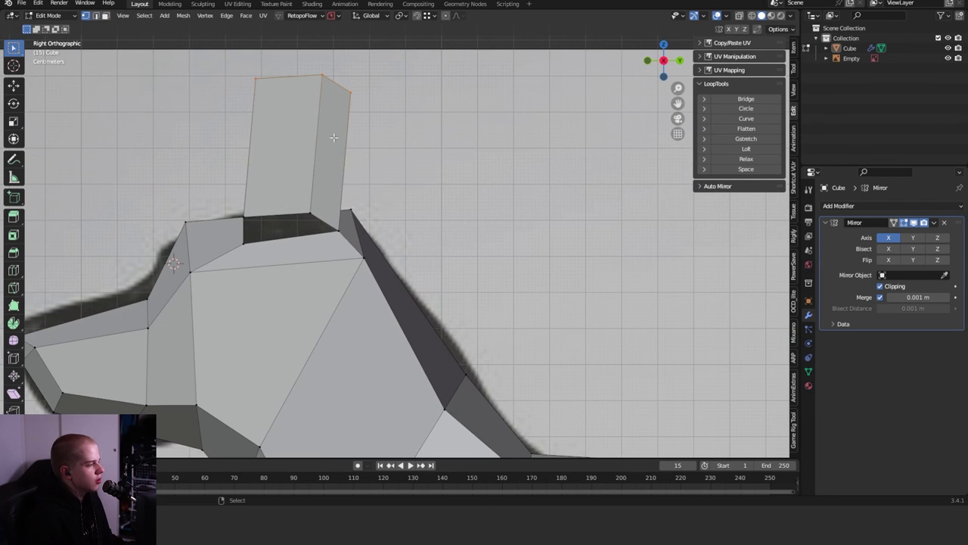
middle_click_drag(334, 137, 381, 208, "shift")
key("g")
left_click(306, 251)
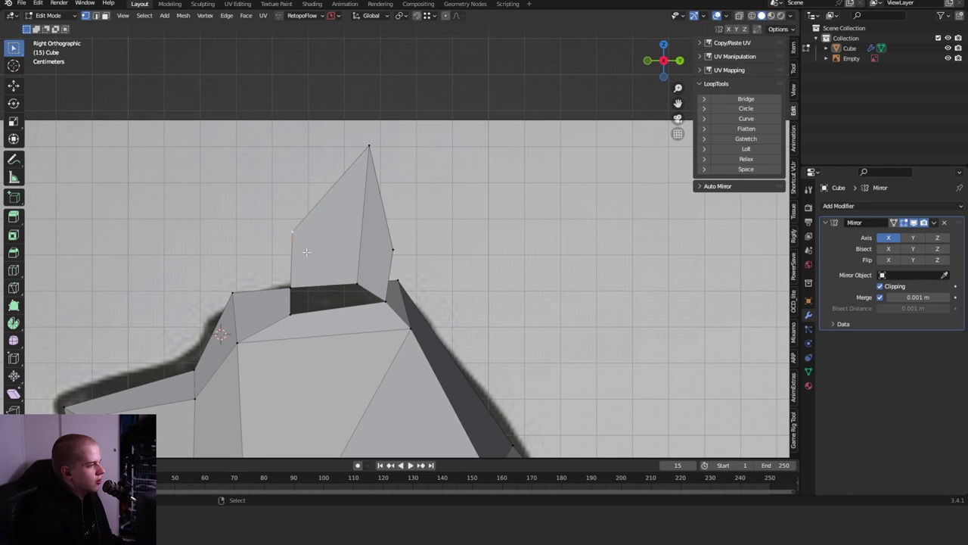
- Shape the upright ear in the front view, moving its tip and side vertices outward and lowering its lower corners toward the head
middle_click_drag(307, 251, 408, 212)
key("KP_1")
left_click_drag(383, 248, 505, 109)
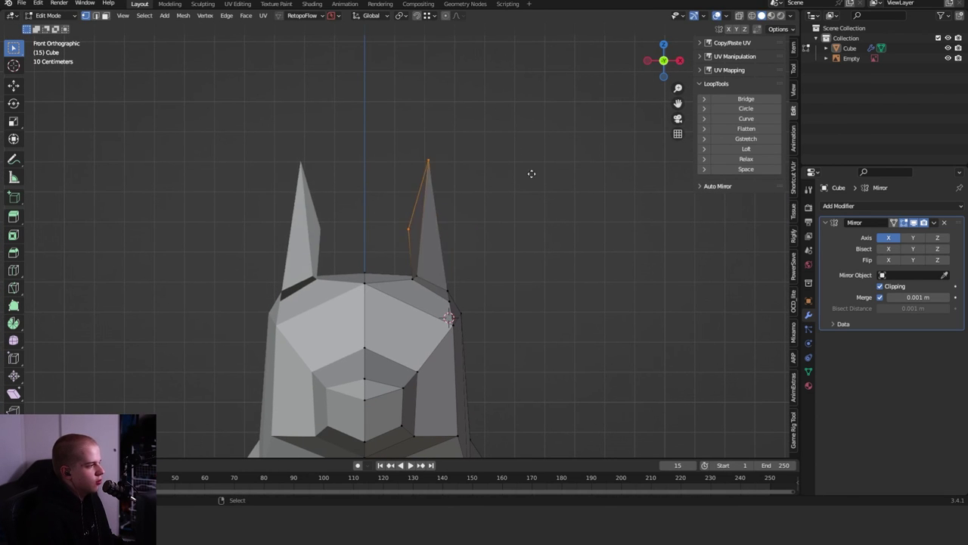
left_click(547, 182)
key("g")
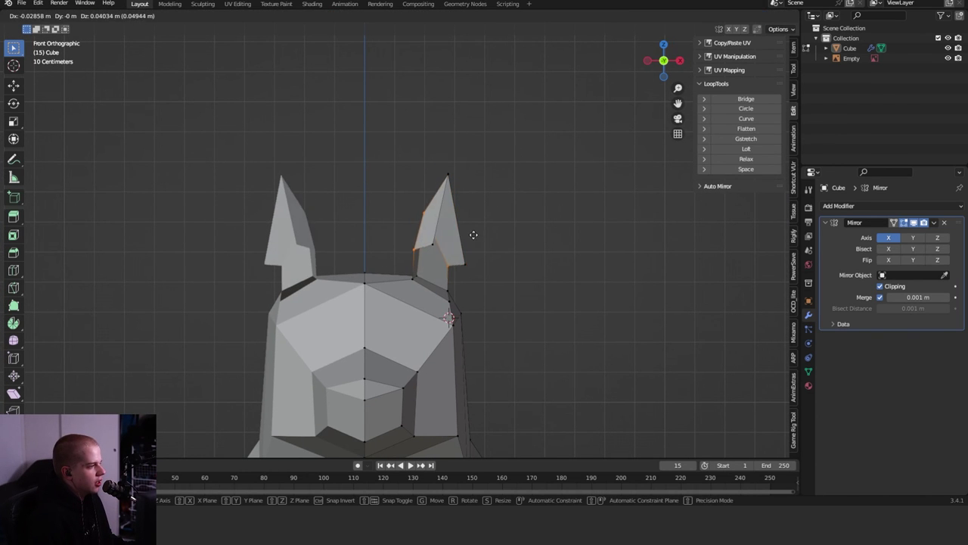
left_click(497, 246)
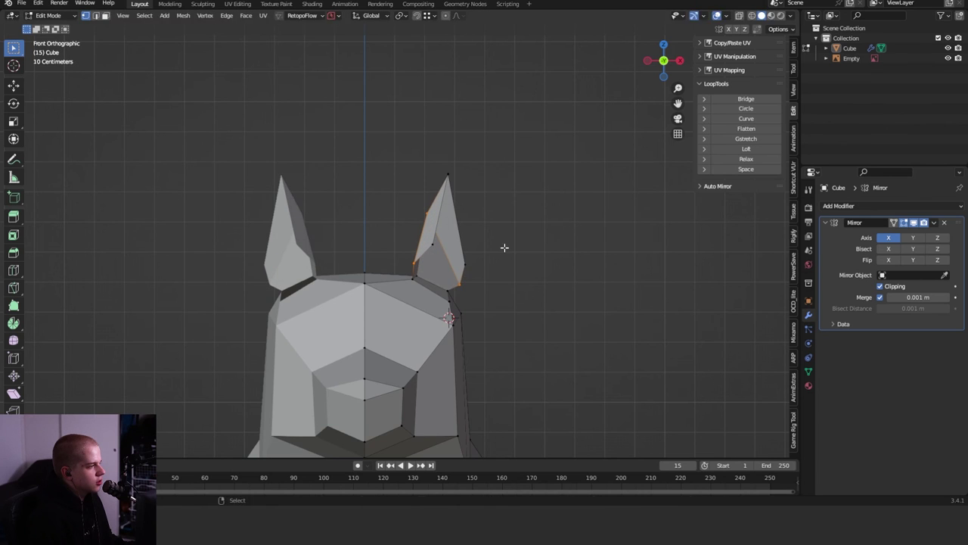
- Extrude the upright ear's faces into a second, offset layer to give the ear thickness
key("Tab")
middle_click_drag(500, 251, 432, 214)
middle_click_drag(387, 313, 334, 289)
left_click(334, 290, "shift")
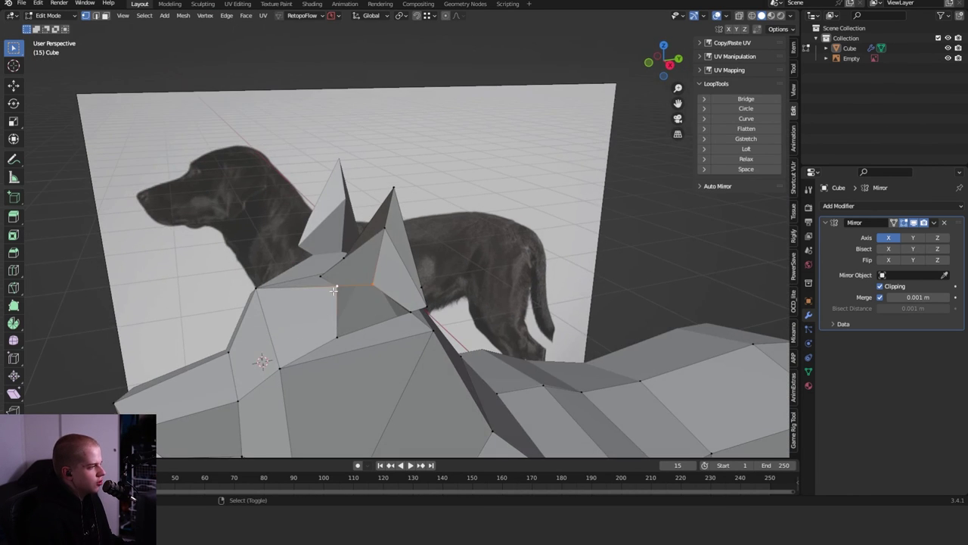
middle_click_drag(403, 312, 456, 294)
left_click(454, 320, "ctrl")
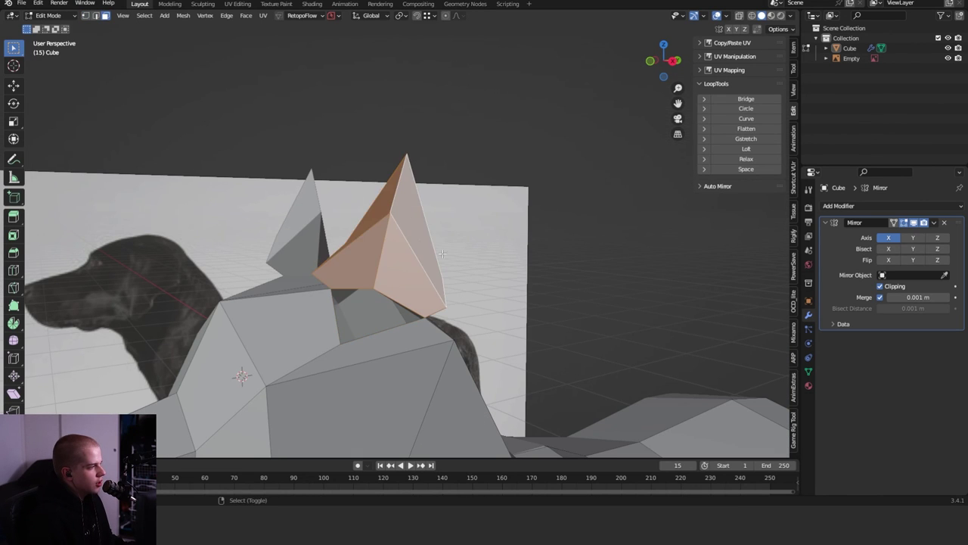
middle_click_drag(442, 253, 450, 289)
key("g")
left_click(470, 300)
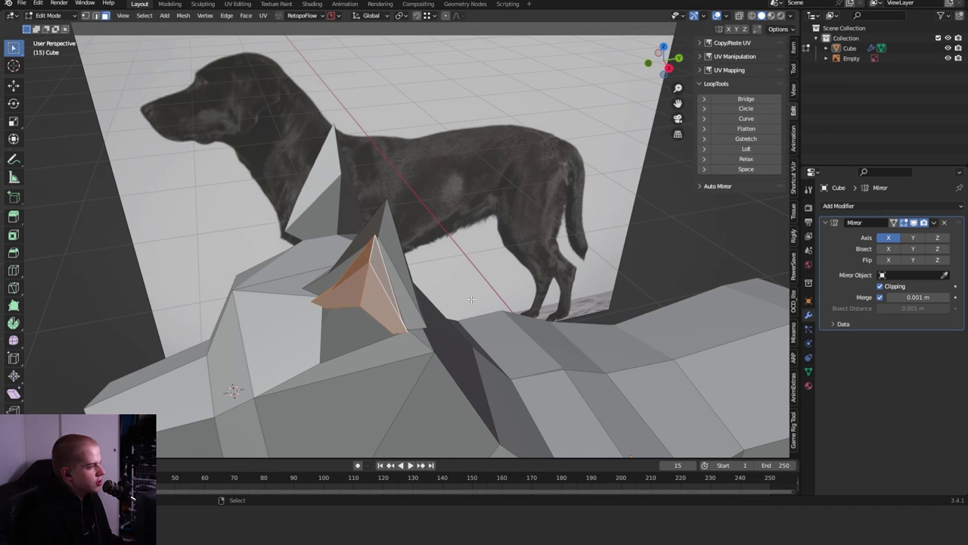
key("alt+a")
- Fill the gap between the ear's two layers along its edges and reposition a vertex at the ear's base
middle_click_drag(344, 291, 363, 269)
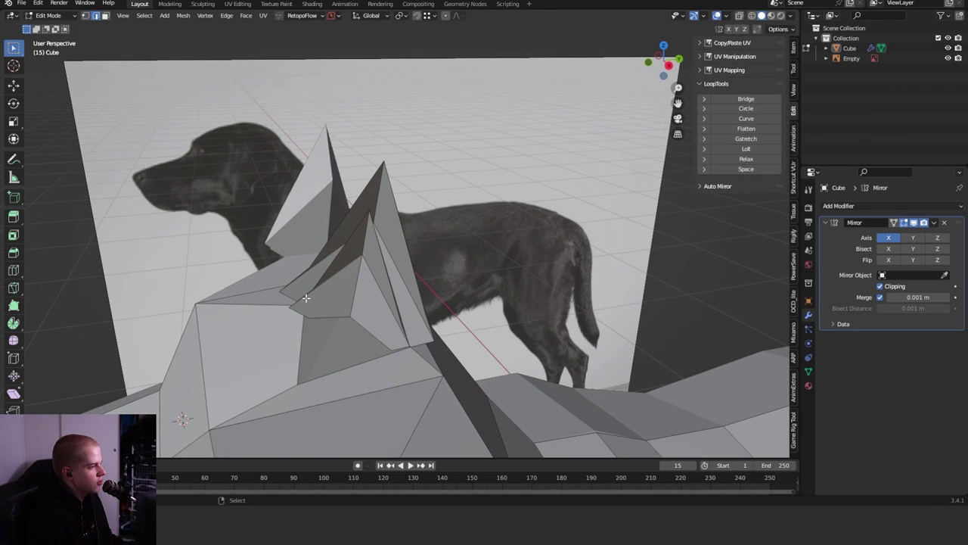
middle_click_drag(306, 298, 288, 271)
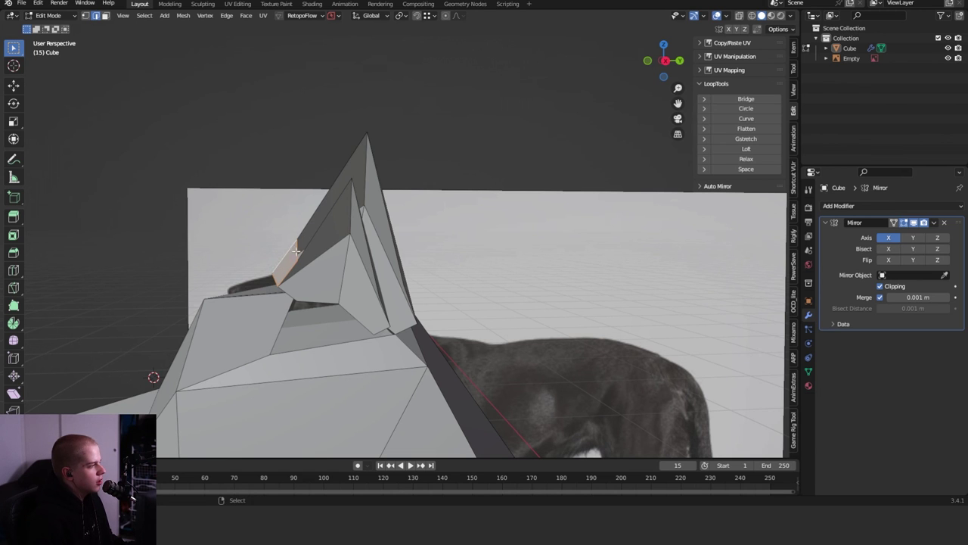
middle_click_drag(431, 274, 394, 300)
key("1")
scroll(389, 345, "up", 3)
key("g")
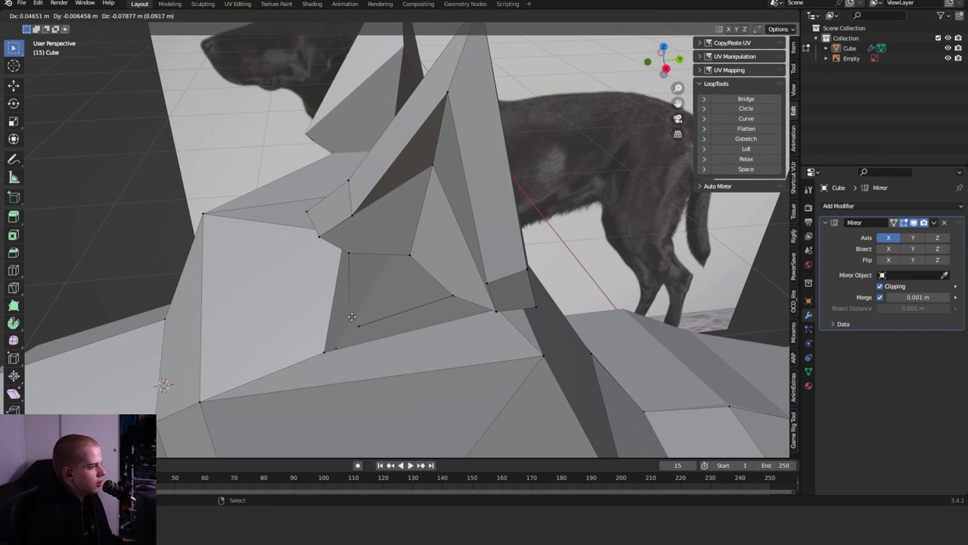
- Close the gap where the ear's base meets the crown and adjust the small face beneath the ear
middle_click_drag(391, 301, 389, 224)
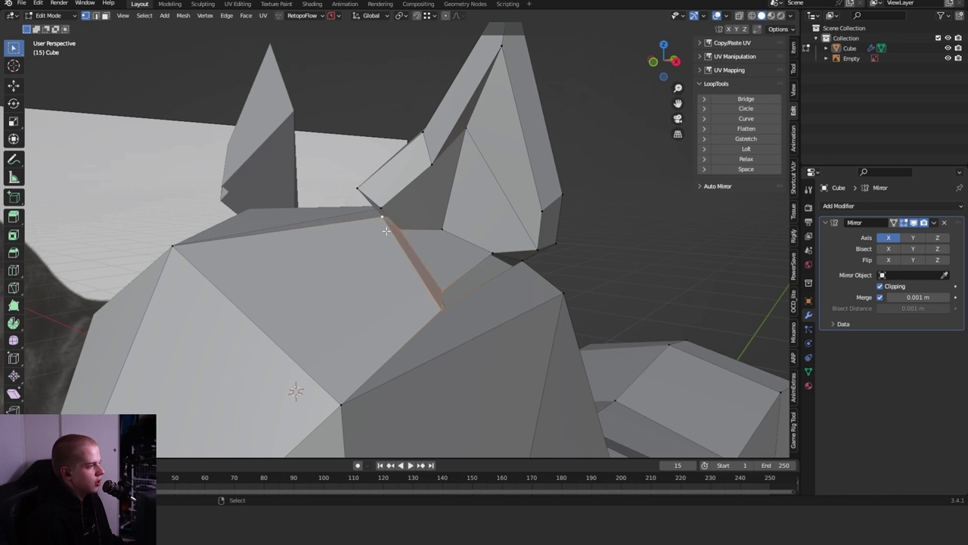
middle_click_drag(392, 225, 422, 249)
key("3")
left_click(423, 249)
key("KP_Decimal")
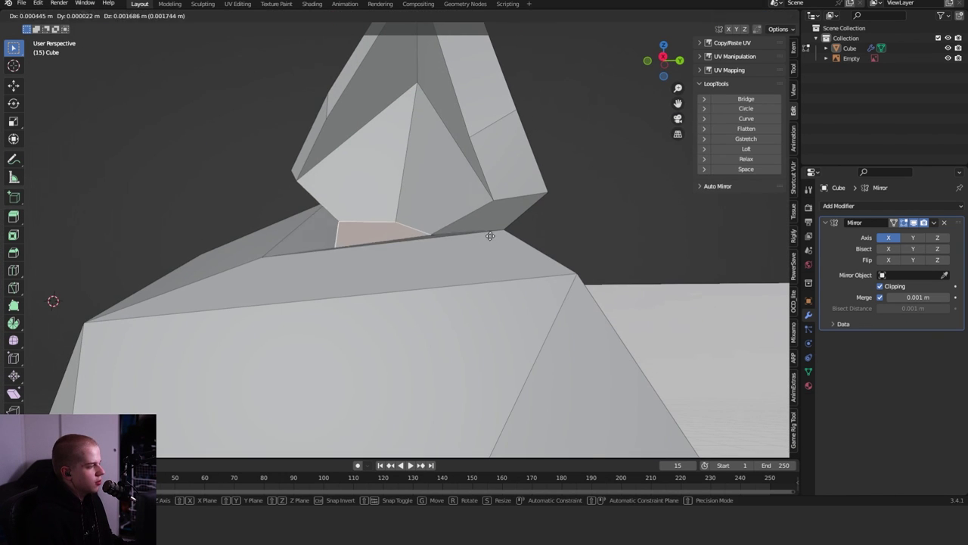
- Select the upper rear face of the rump and rotate it about 7° in the top view for the tail's base
key("Tab")
key("grave")
left_click(639, 212)
scroll(498, 222, "up", 3)
middle_click_drag(586, 259, 414, 271)
key("Tab")
scroll(421, 254, "up", 2)
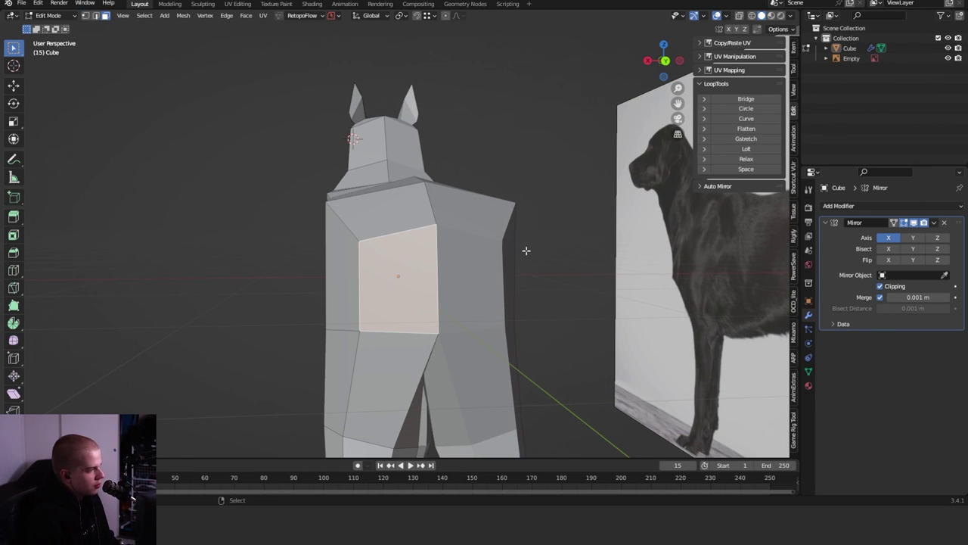
middle_click_drag(525, 251, 553, 182)
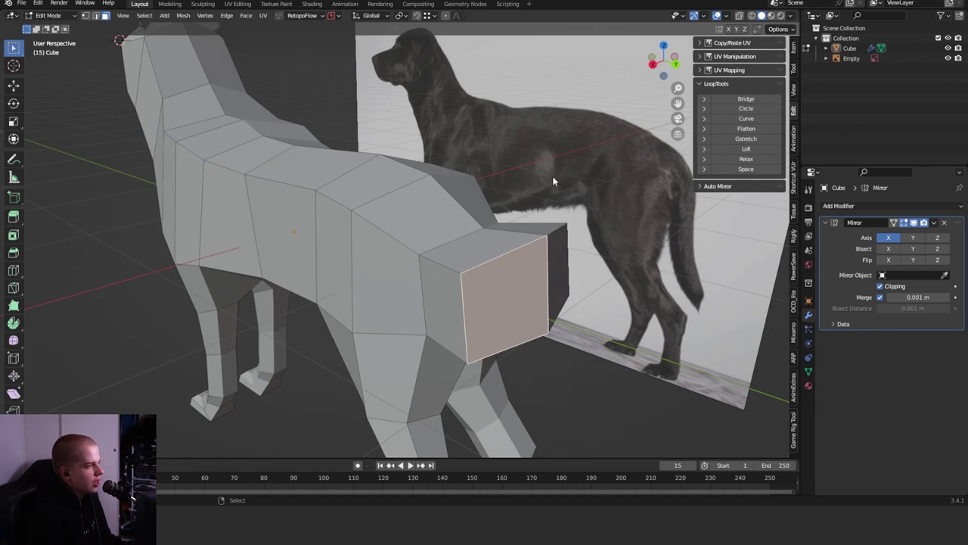
key("KP_7")
key("g")
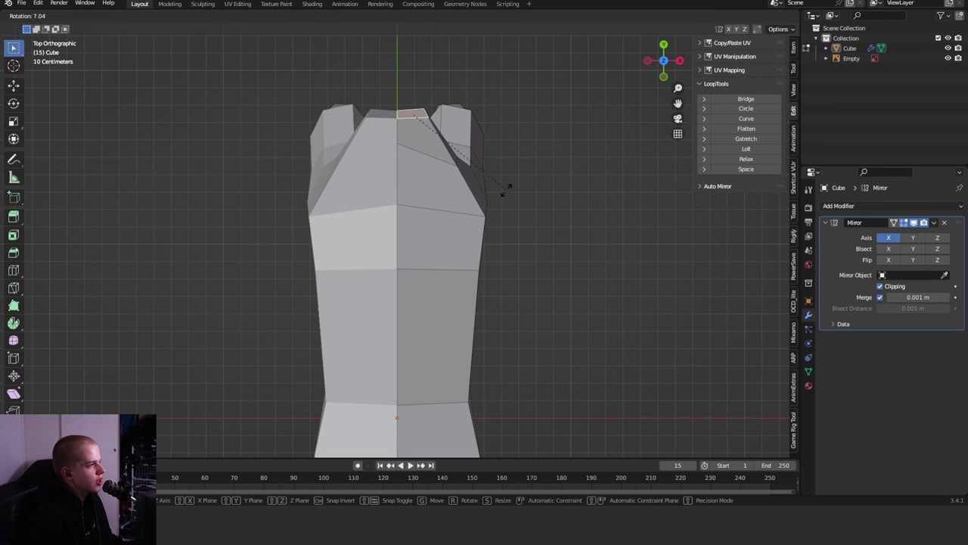
left_click(489, 194)
- Scale down the rump's rear face in the side view to match the tail's thickness at its root
middle_click_drag(489, 195, 580, 185)
key("KP_3")
key("s")
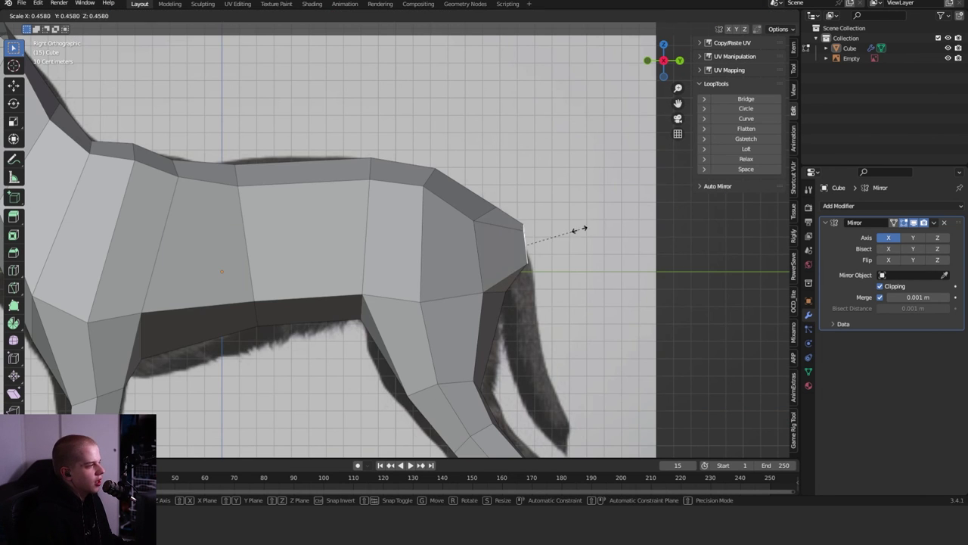
left_click(564, 250)
- Extrude the tail downward from the rump face in two sections and fit them to the reference tail
middle_click_drag(556, 265, 522, 234, "shift")
key("e")
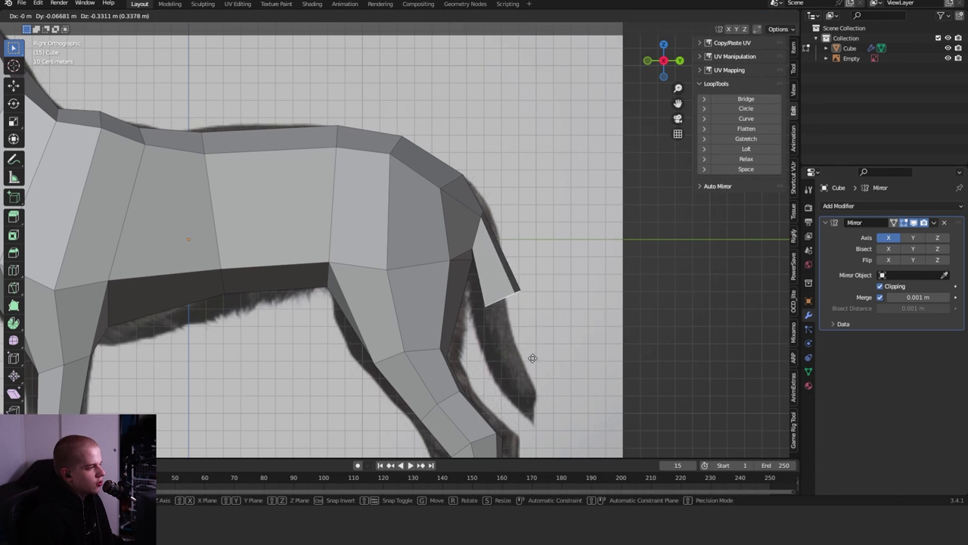
left_click(543, 426)
key("e")
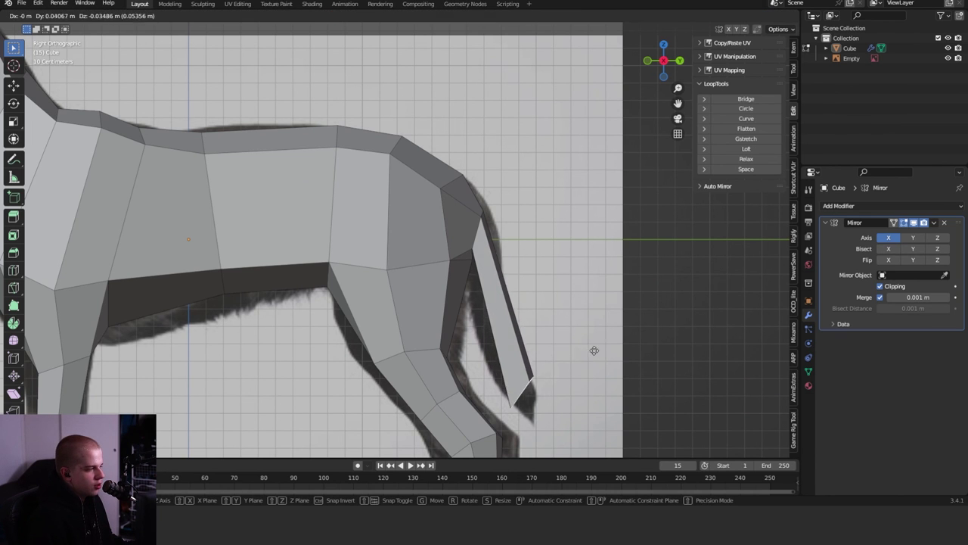
left_click(594, 350)
middle_click_drag(594, 350, 573, 341, "shift")
key("alt+z")
key("alt+z")
scroll(622, 267, "up", 3)
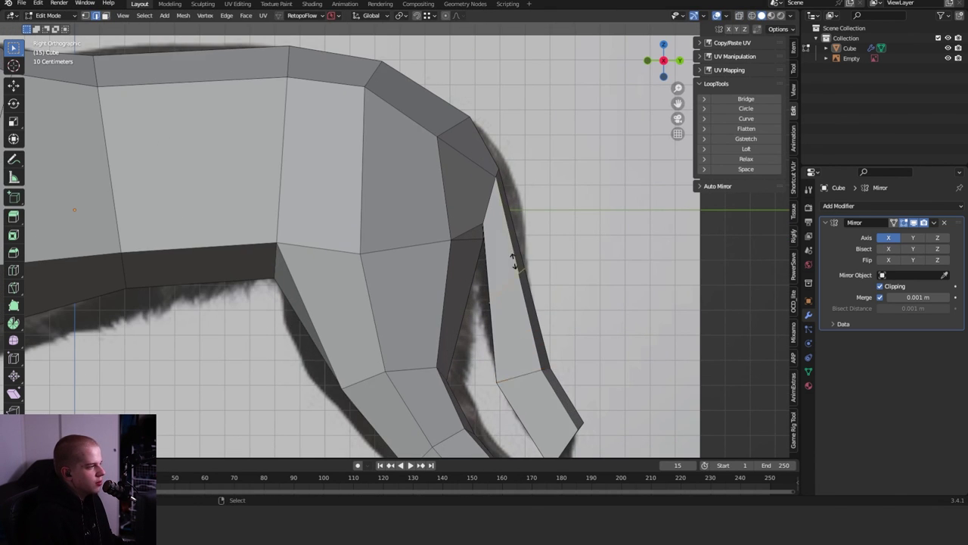
- Add an edge loop across the upper tail near its root and scale it to the reference's width
key("alt+z")
key("alt+z")
key("s")
left_click(668, 183)
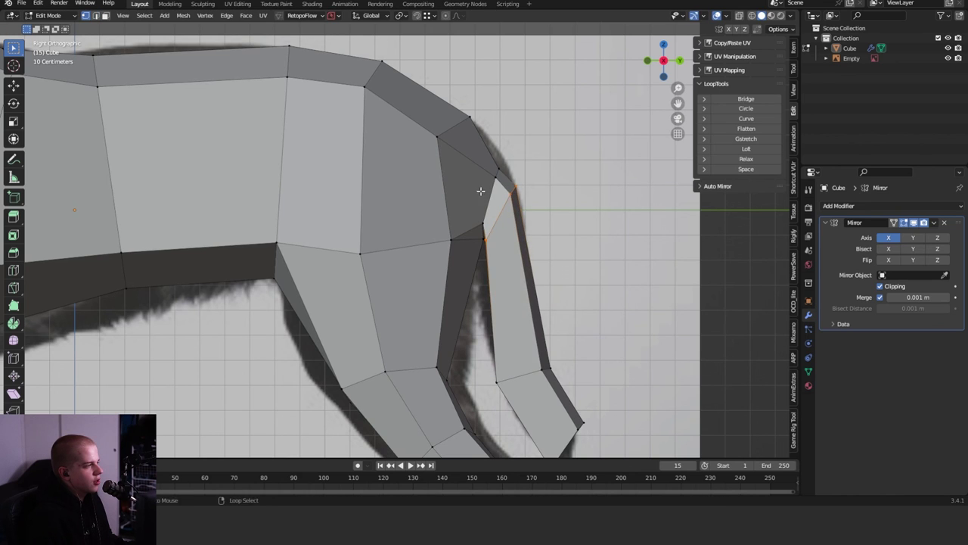
- Move the tail's root vertices up to the rump line, add an edge loop across mid-tail and fit both upper loops to the reference
left_click(481, 191, "alt")
key("alt+z")
left_click(501, 227)
key("alt+z")
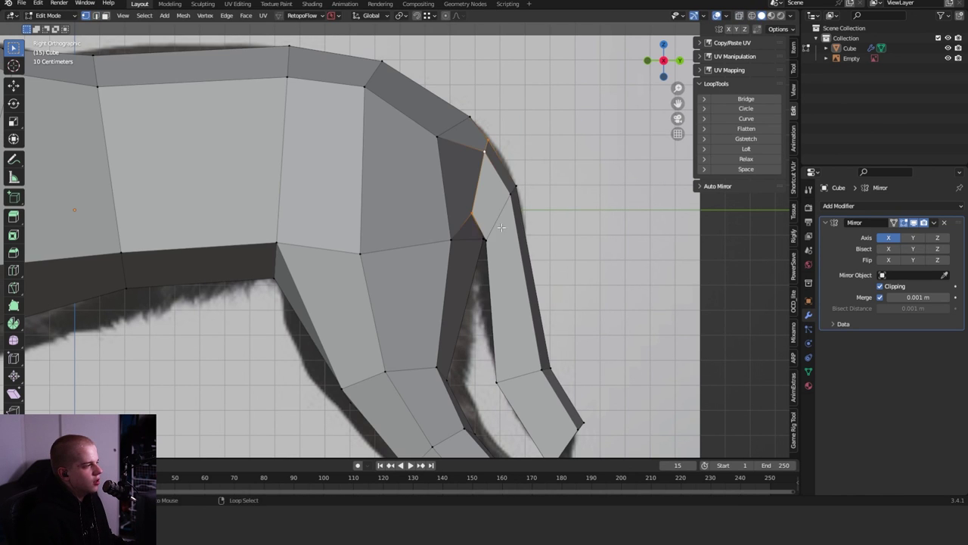
key("g")
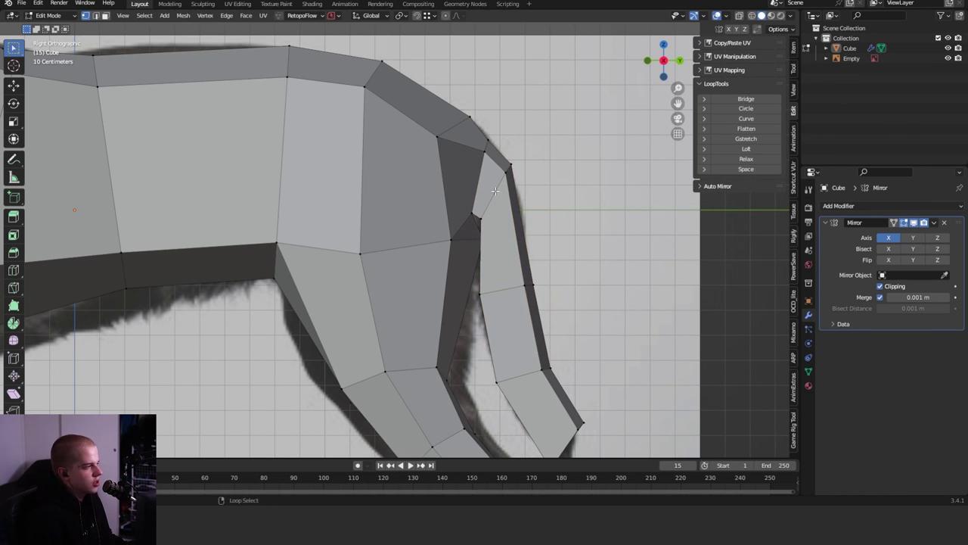
- Extrude the tail's end past the reference tip and scale it to about 0.2 to form a point
middle_click_drag(495, 191, 423, 151, "shift")
key("e")
left_click(432, 313)
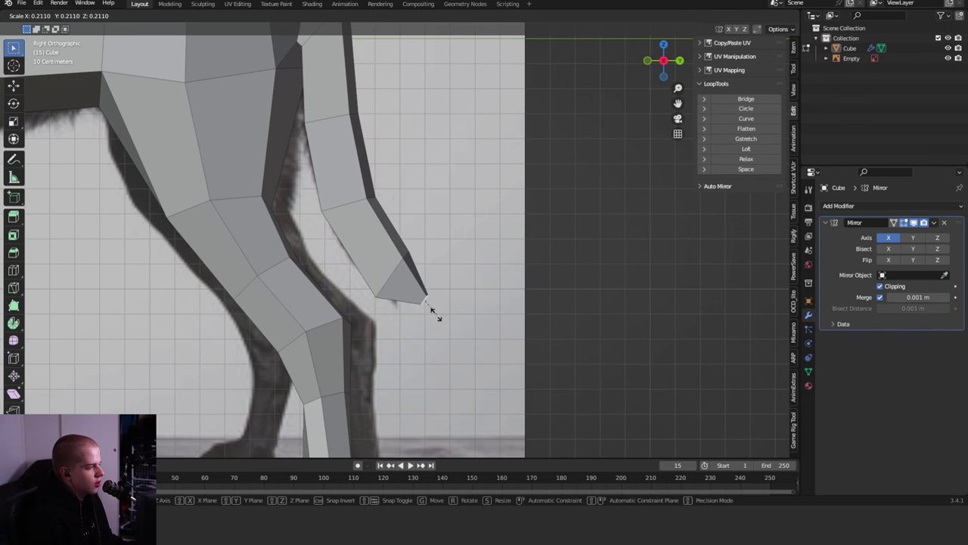
key("Tab")
scroll(516, 222, "down", 5)
middle_click_drag(504, 298, 525, 234)
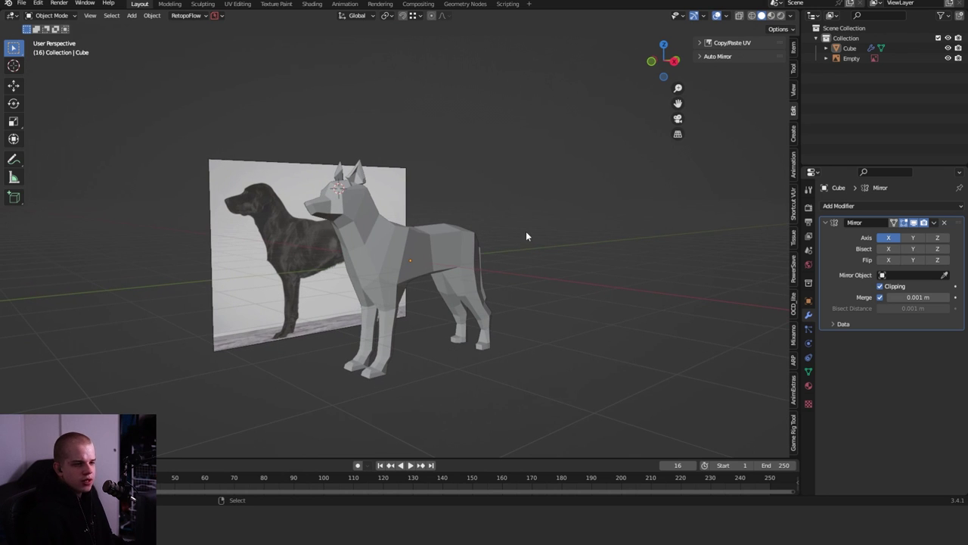